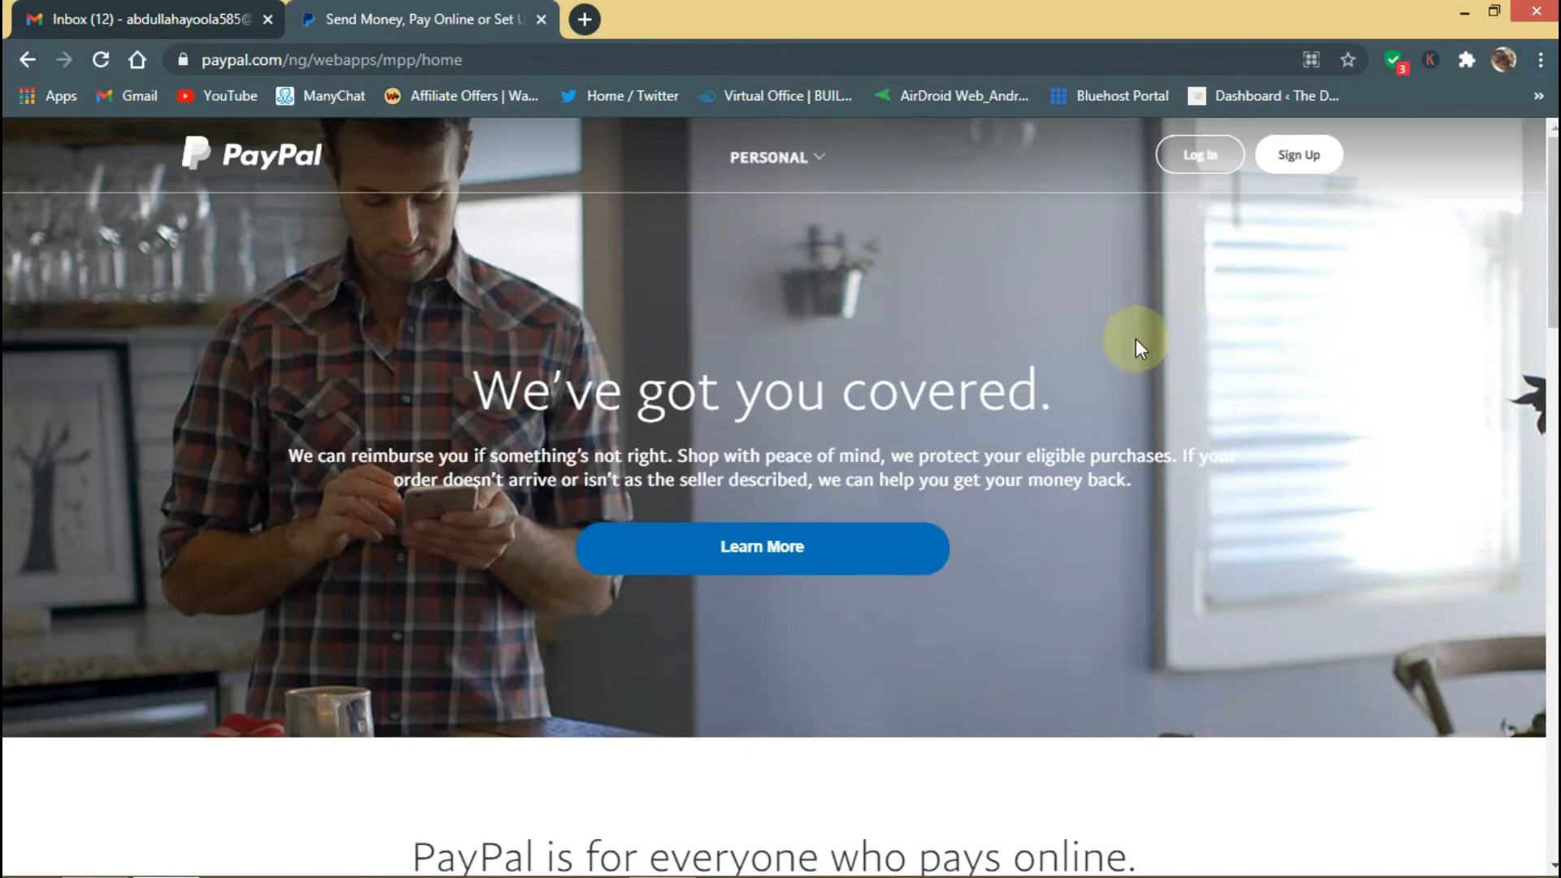
Examine the Nigerian PayPal home page, including the "PayPal is for everyone who pays online" heading and the Individuals section.
drag(1552, 243, 1552, 394)
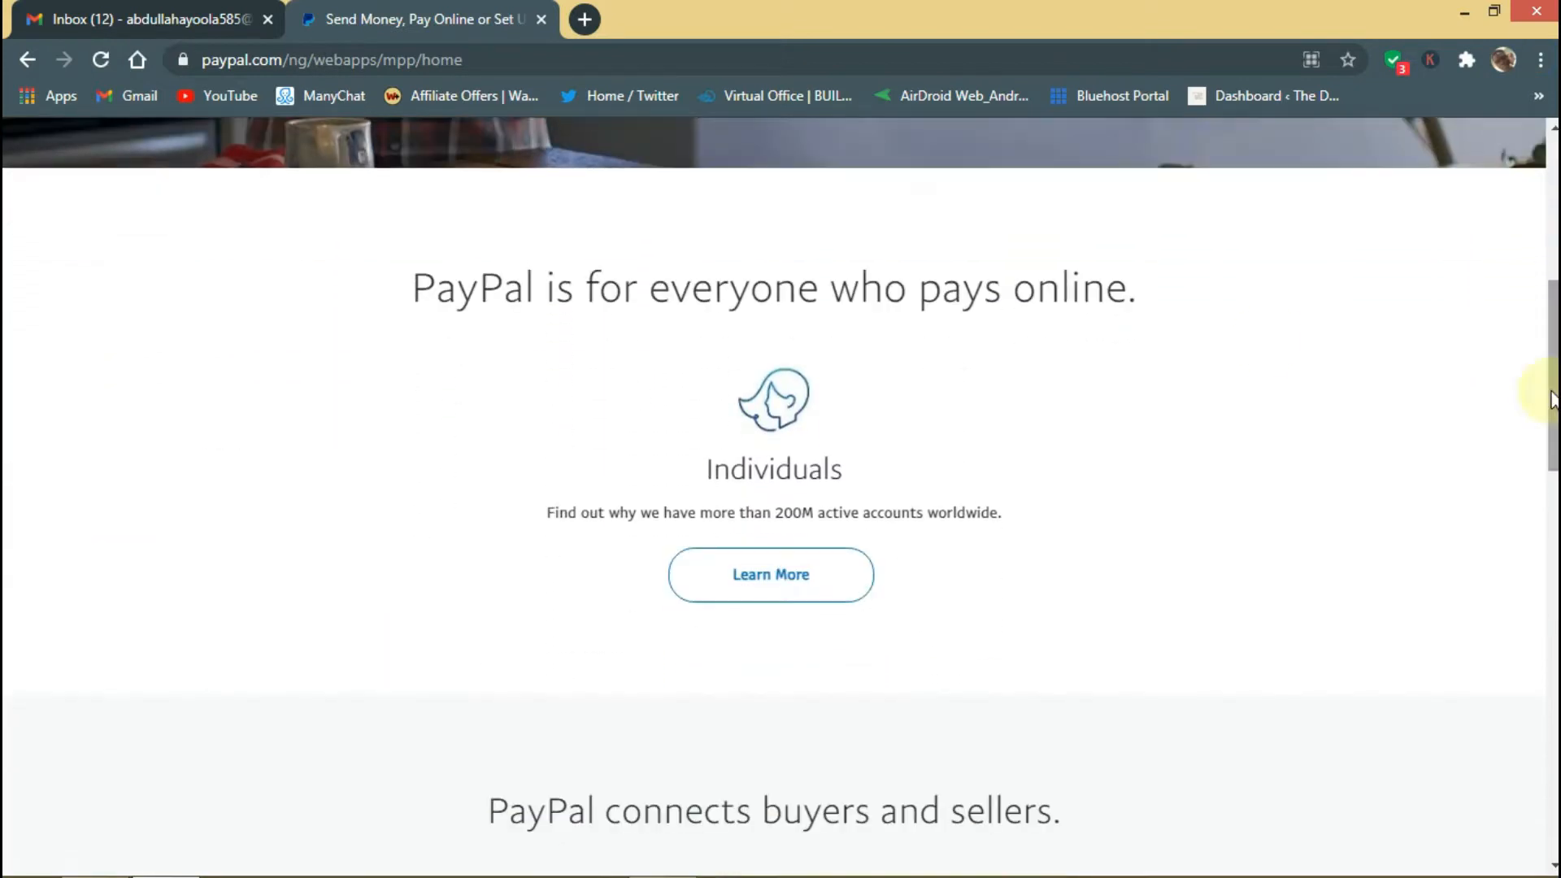
drag(379, 262, 1226, 303)
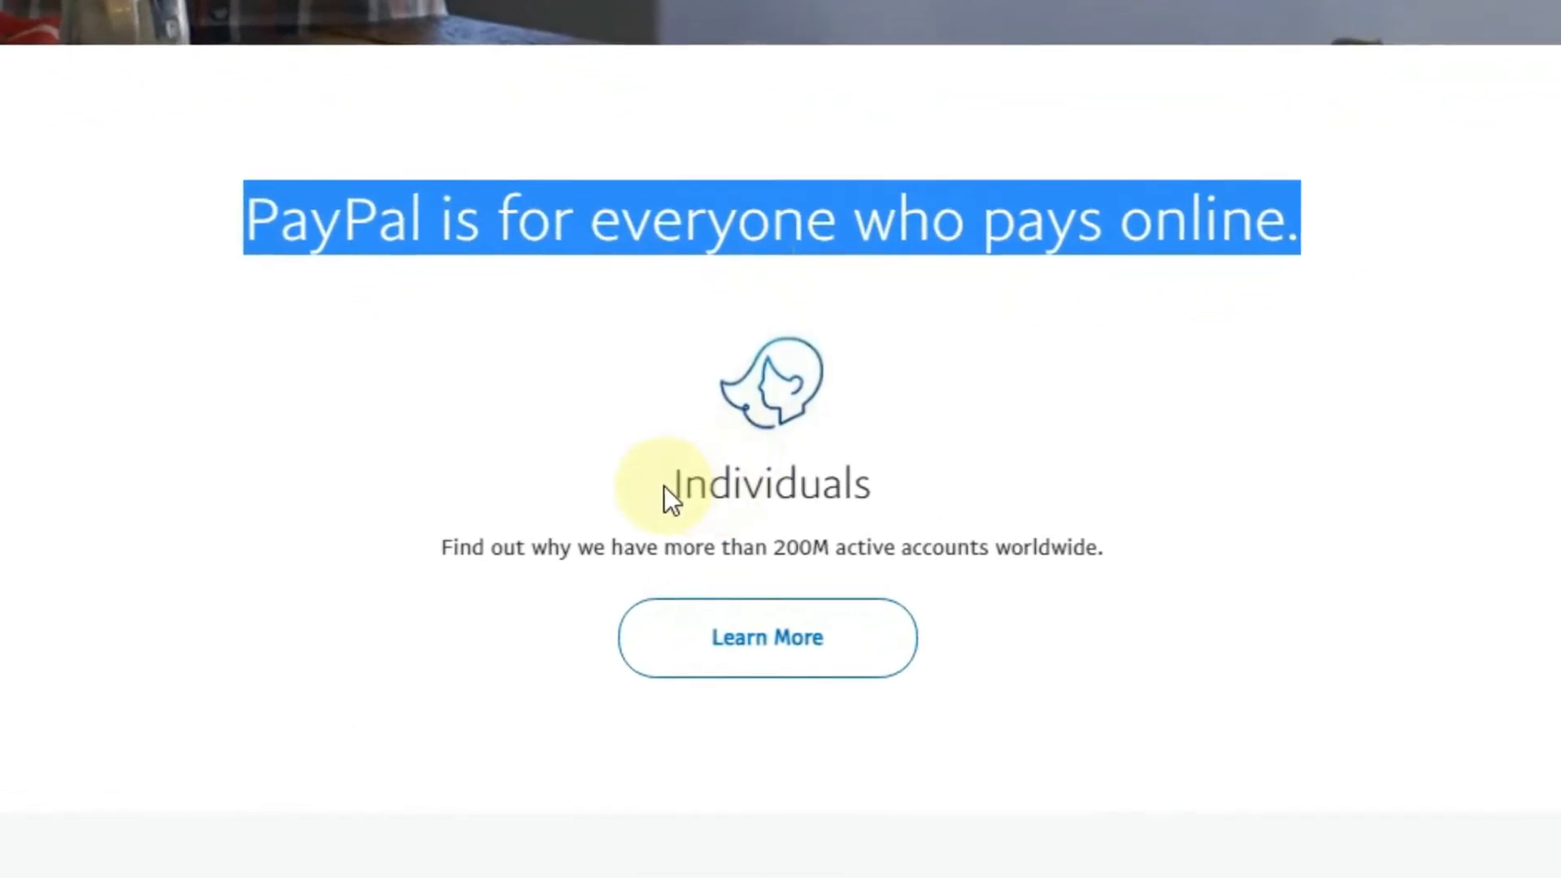
drag(665, 488, 904, 502)
scroll(904, 503, down, 5)
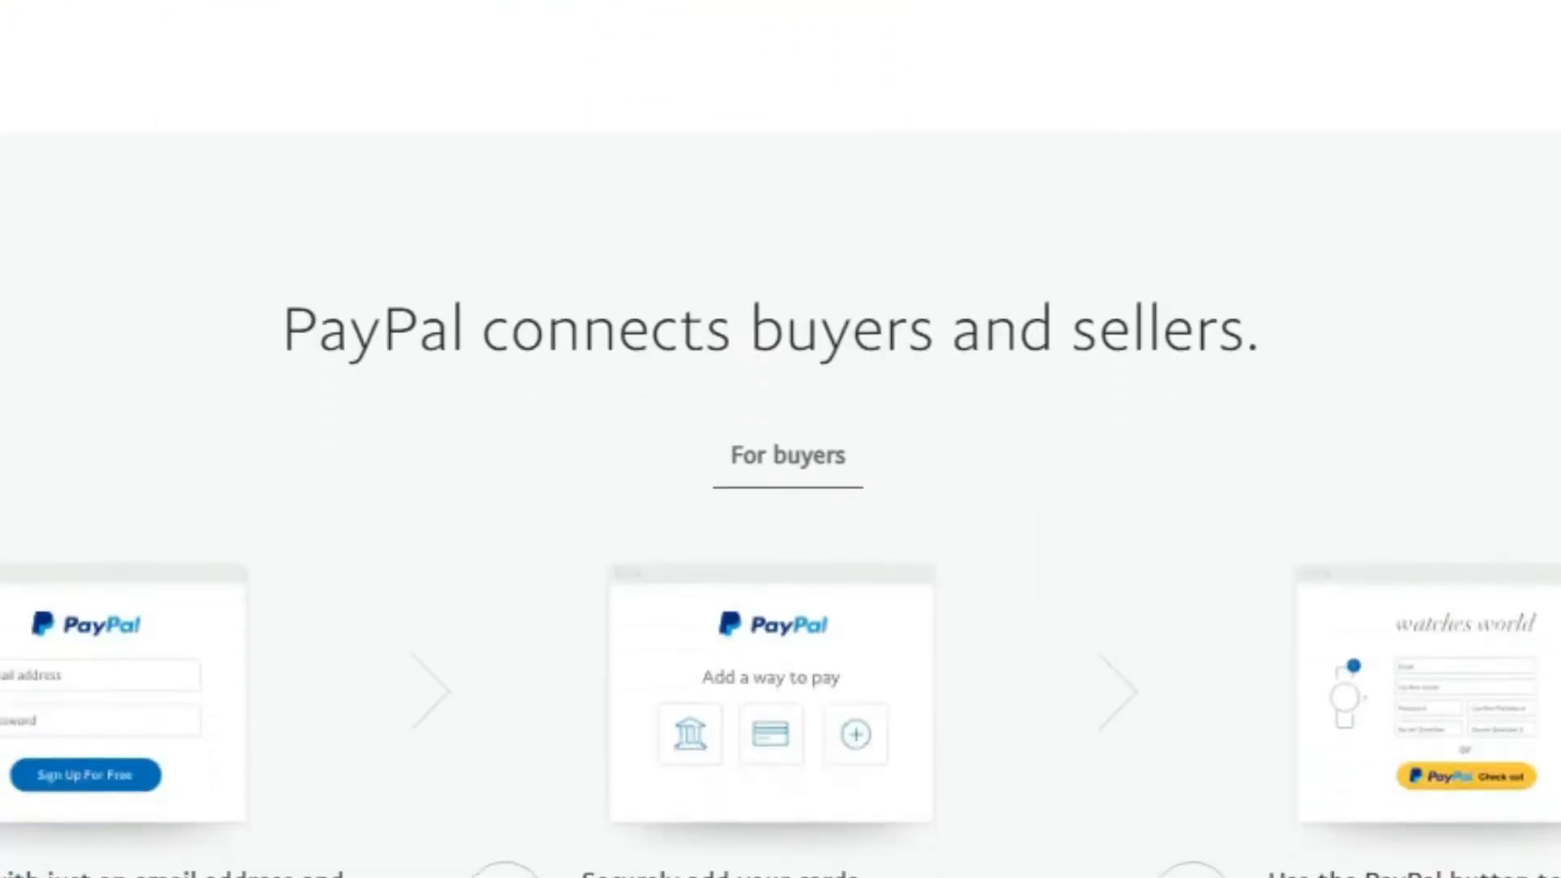
scroll(780, 488, up, 5)
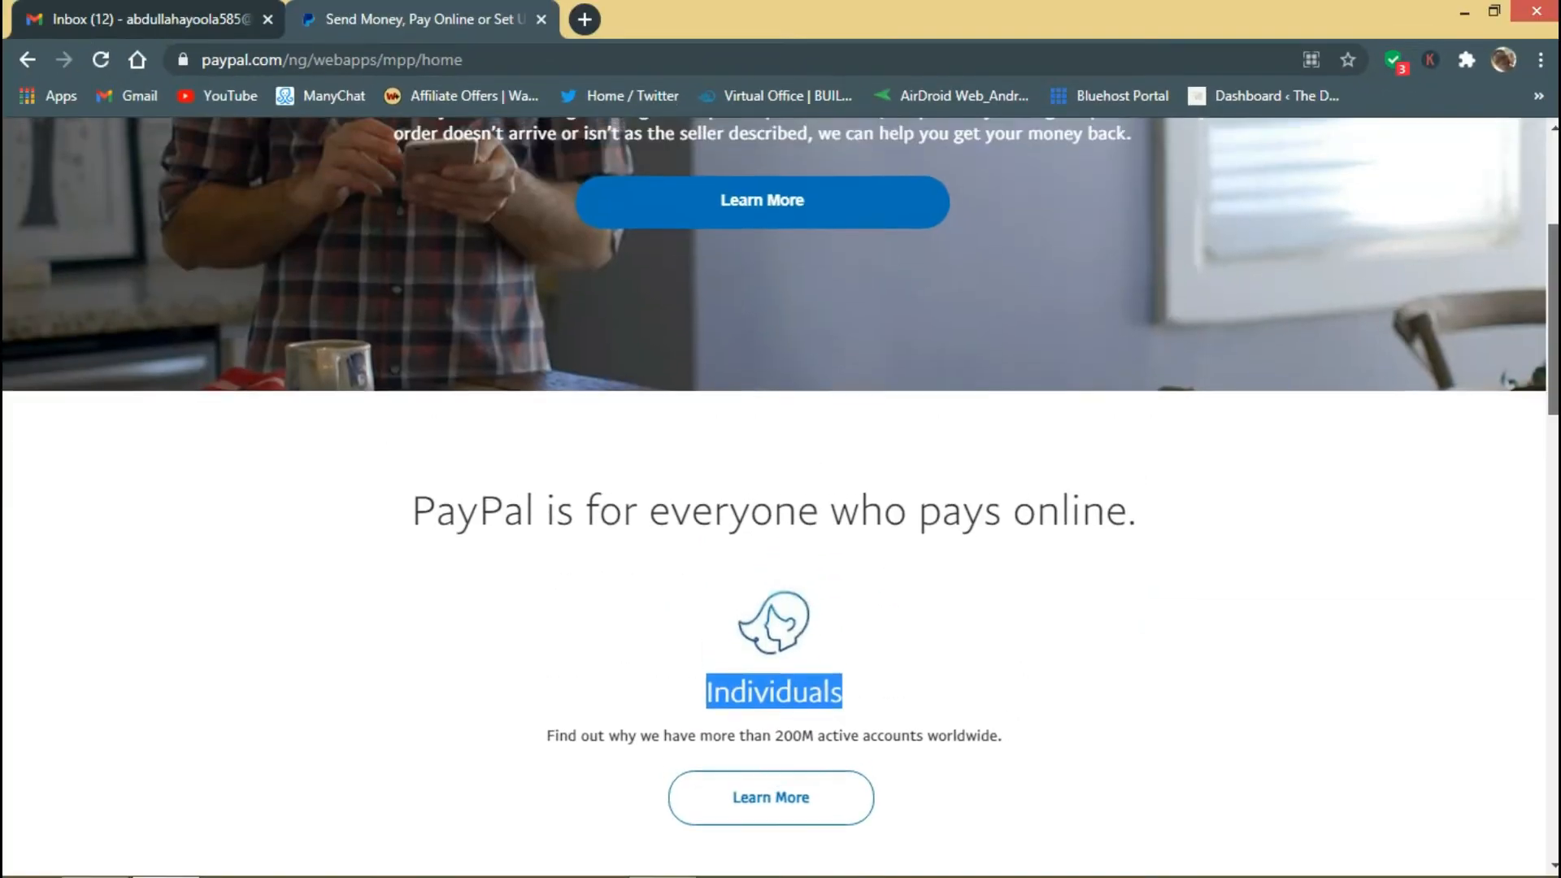
scroll(780, 488, up, 3)
click(1185, 750)
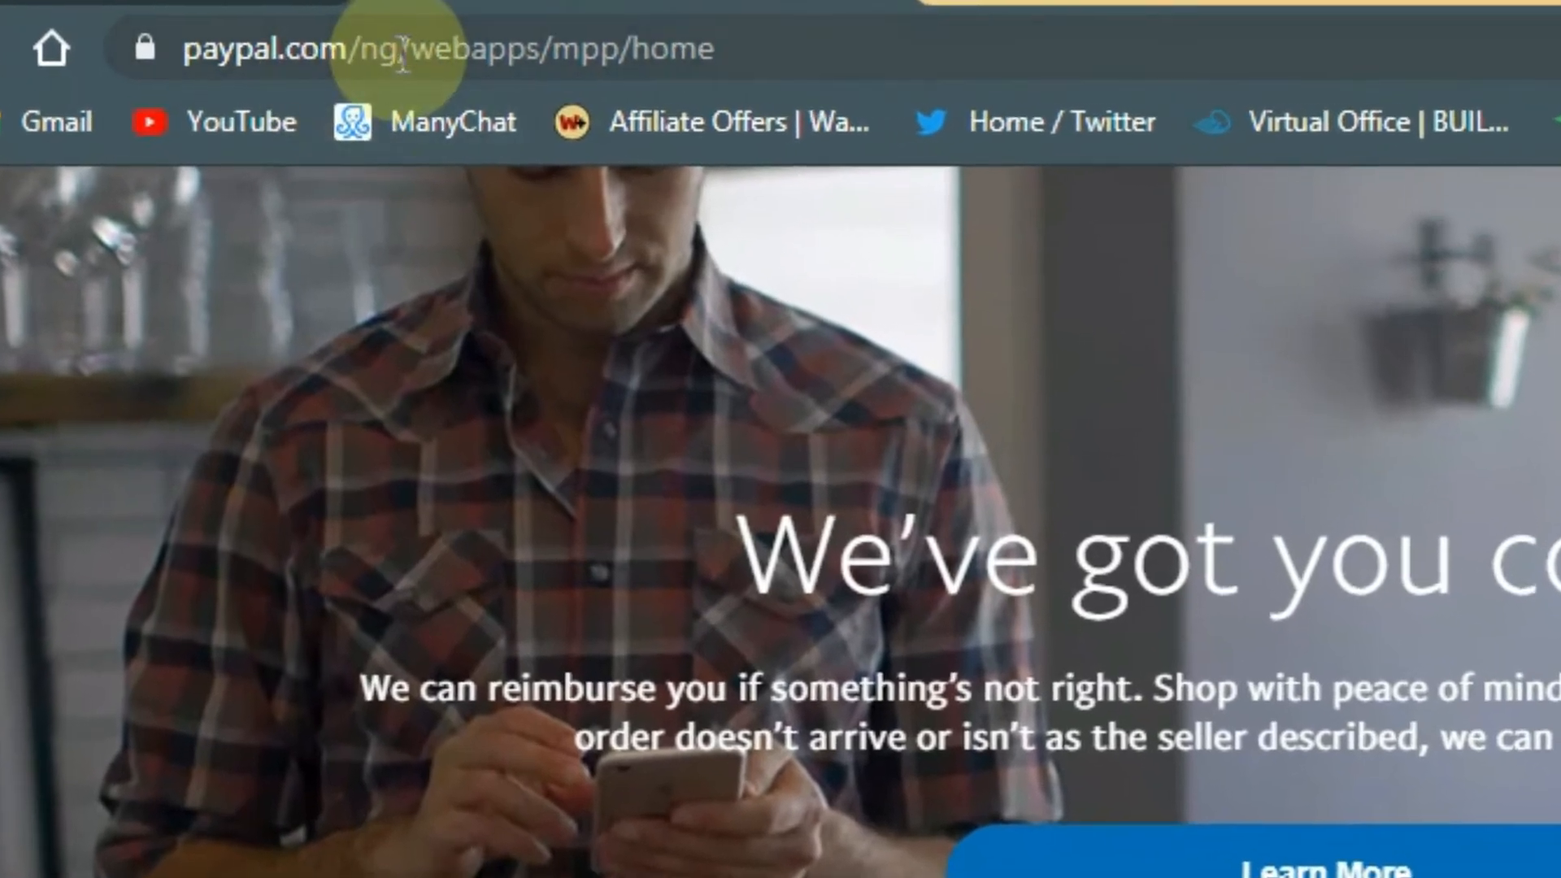
Highlight the country code "ng" in the PayPal page address and return to the start of the page.
click(370, 51)
double_click(390, 51)
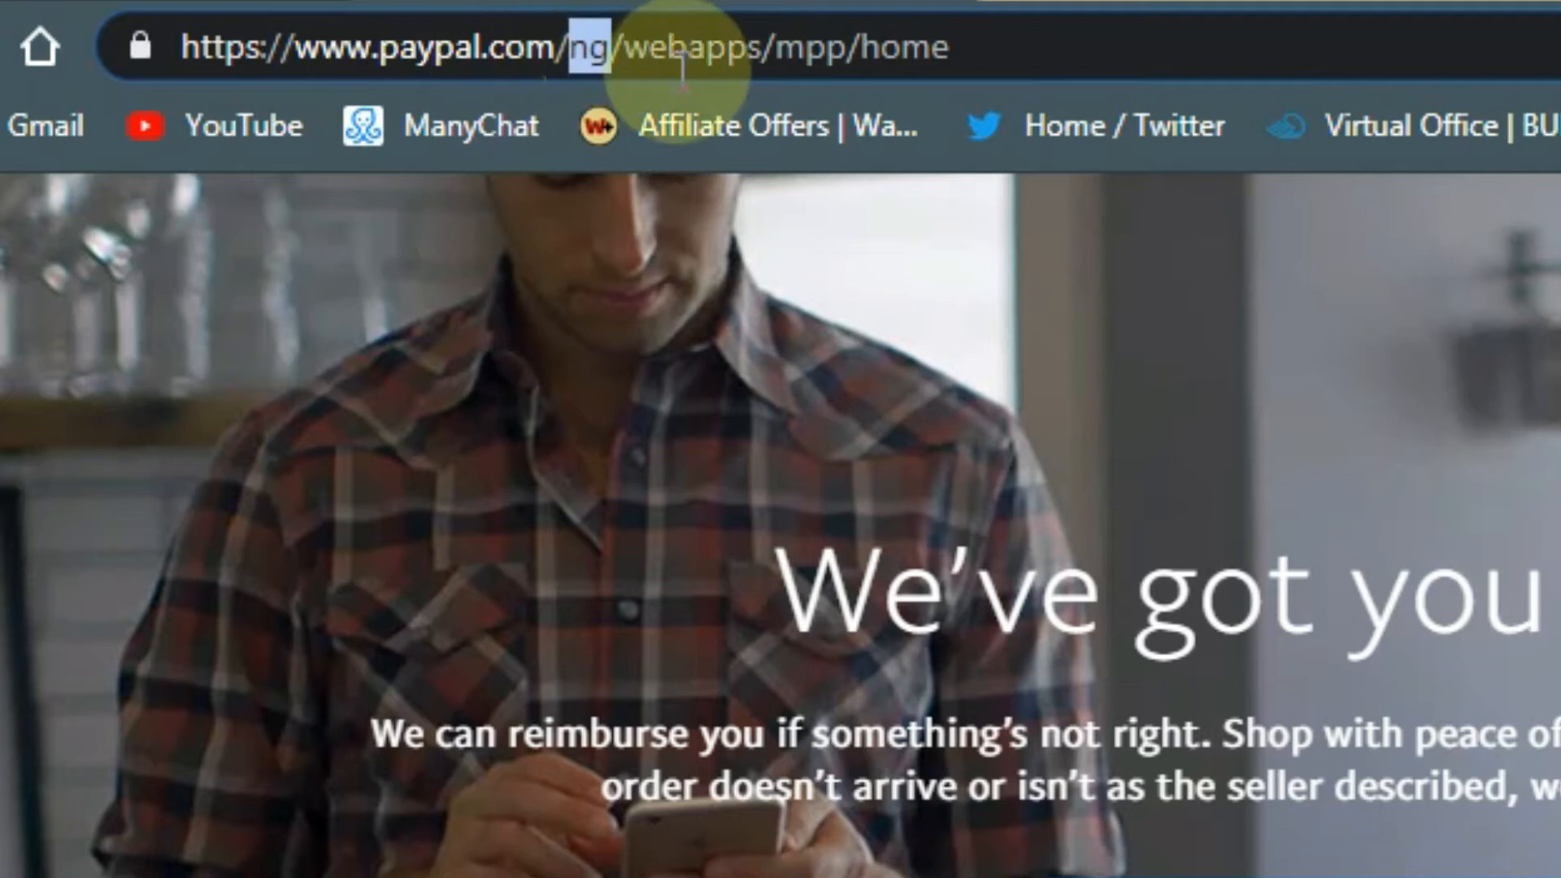
click(1557, 801)
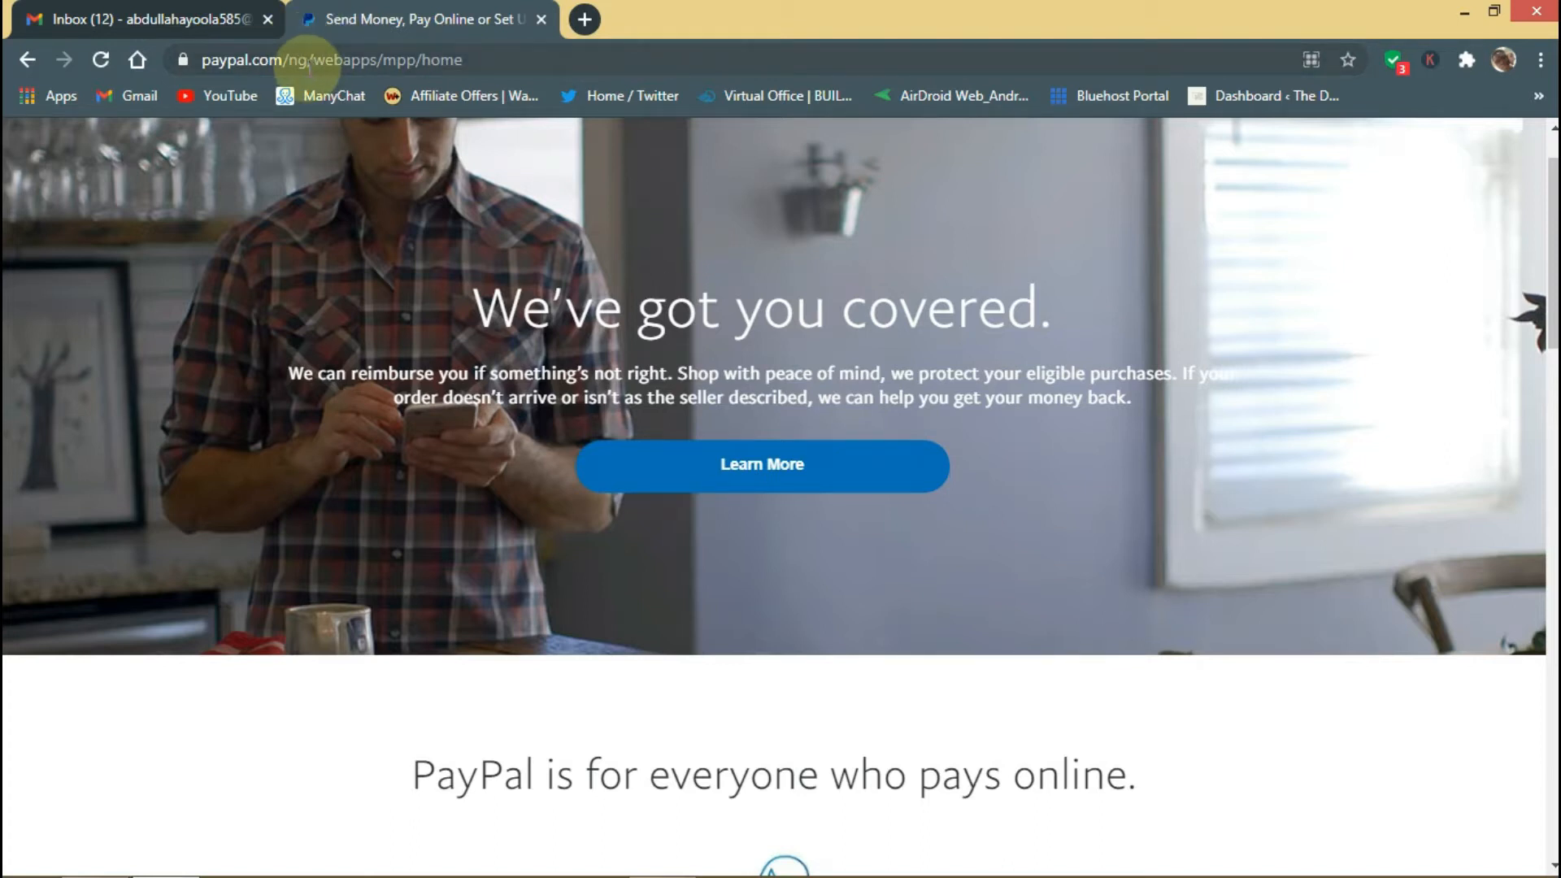
mouse_move(1553, 244)
mouse_down()
mouse_move(1553, 390)
mouse_move(1553, 223)
mouse_up()
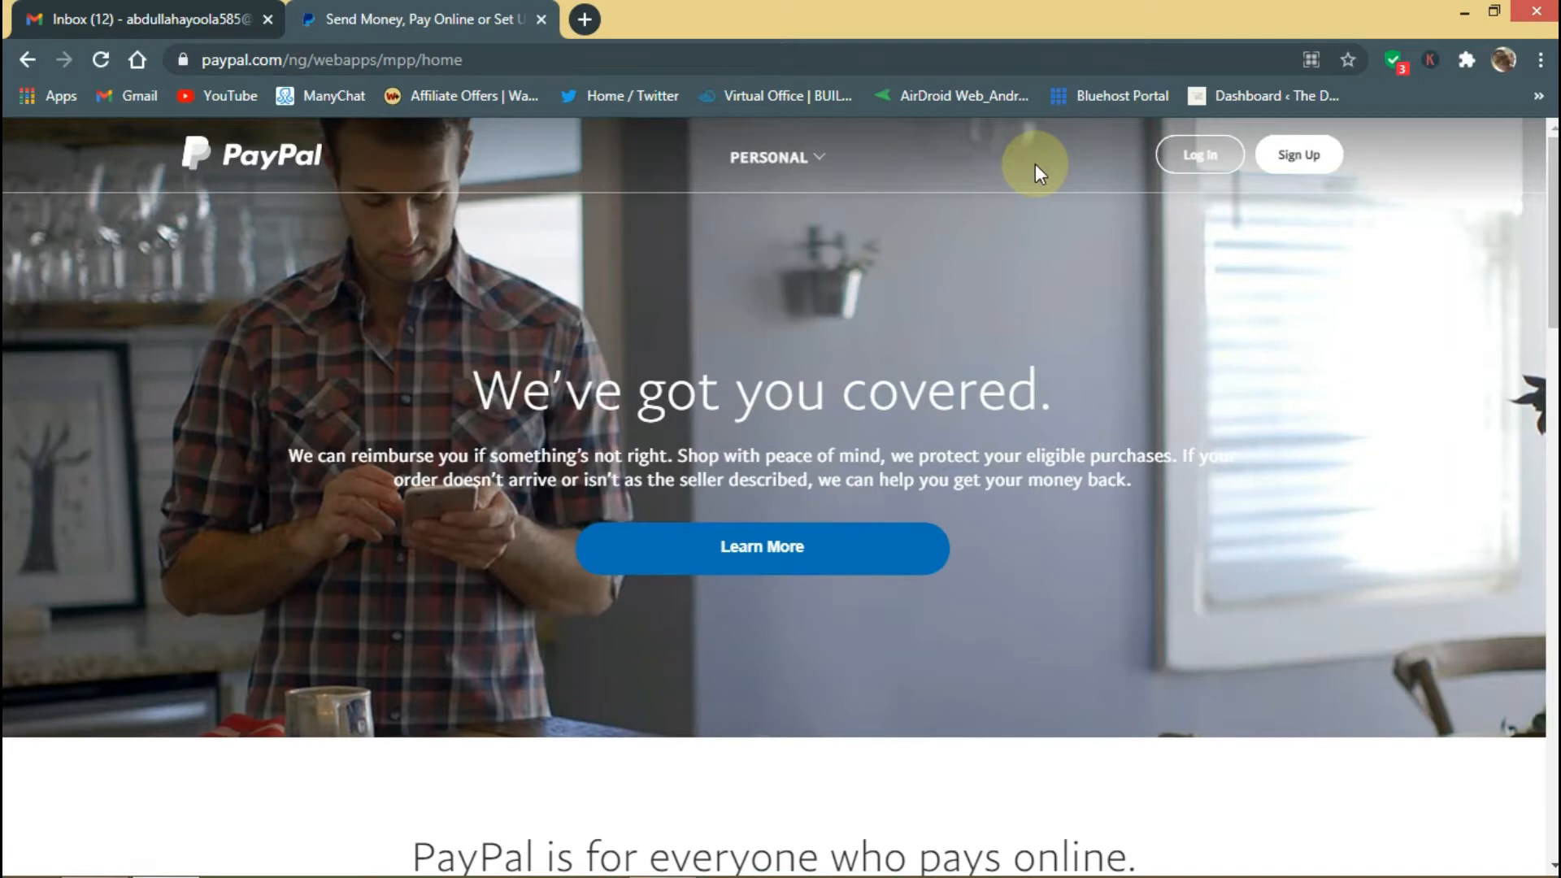
Open paypal.com/ls in a new browser tab.
click(585, 20)
text(paypal)
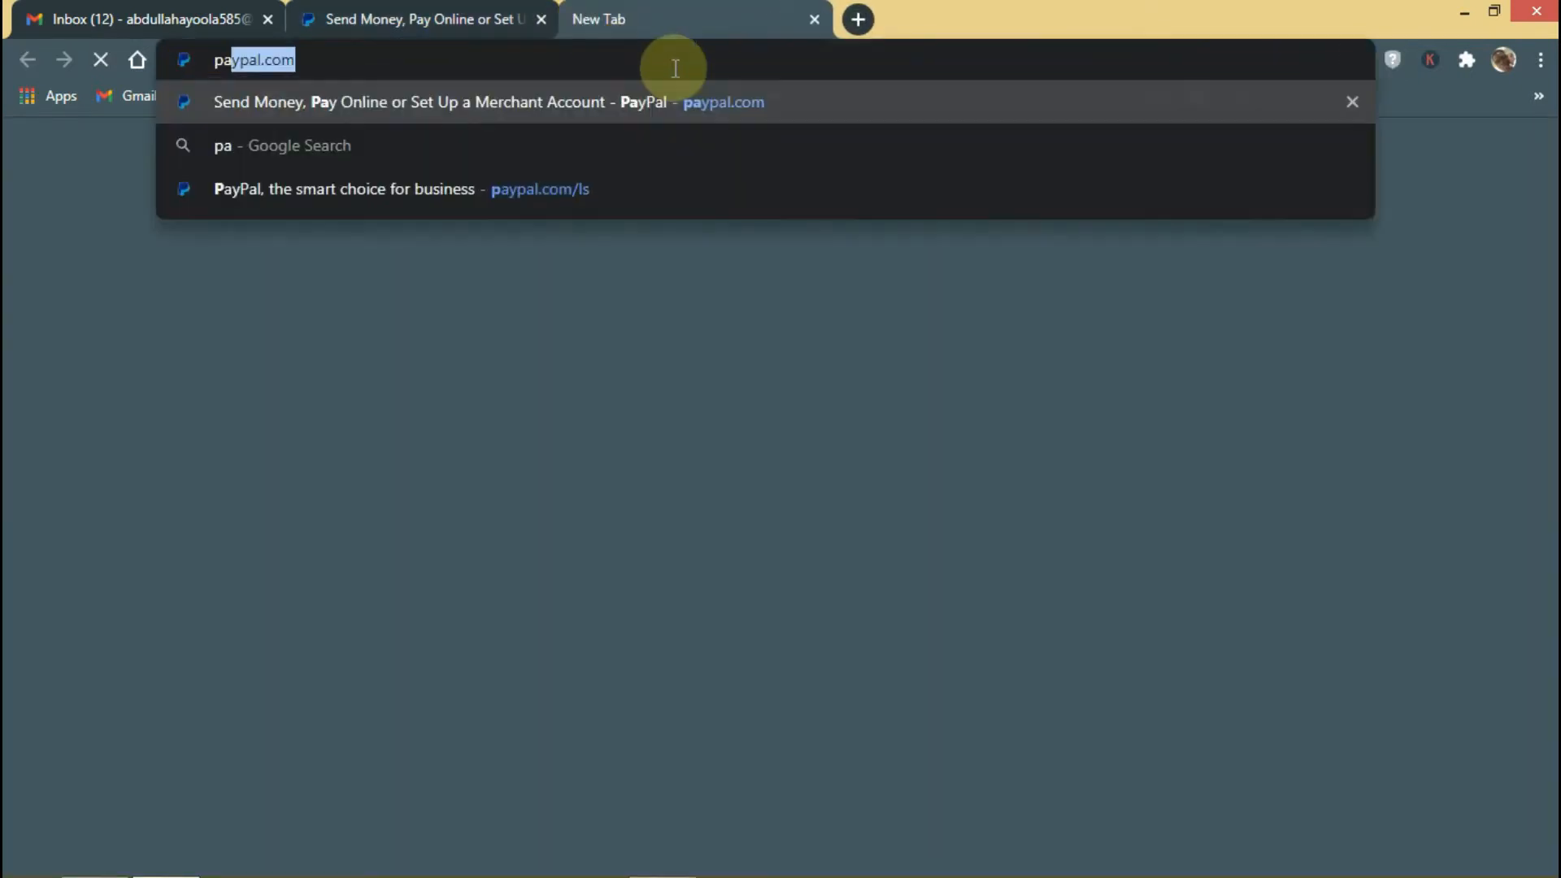
text(.com)
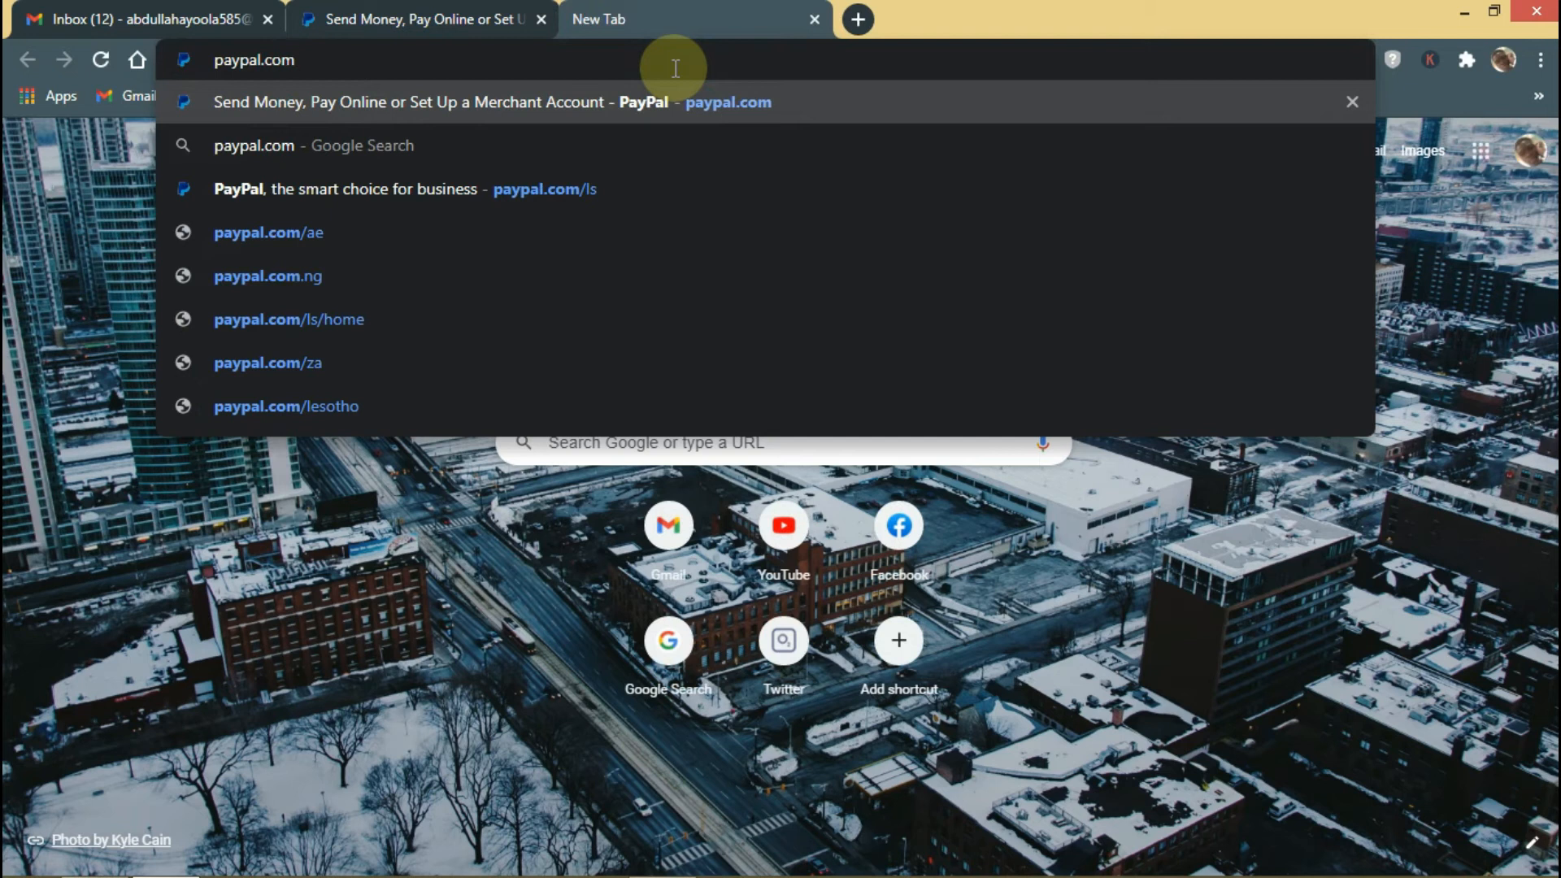
text(/ls)
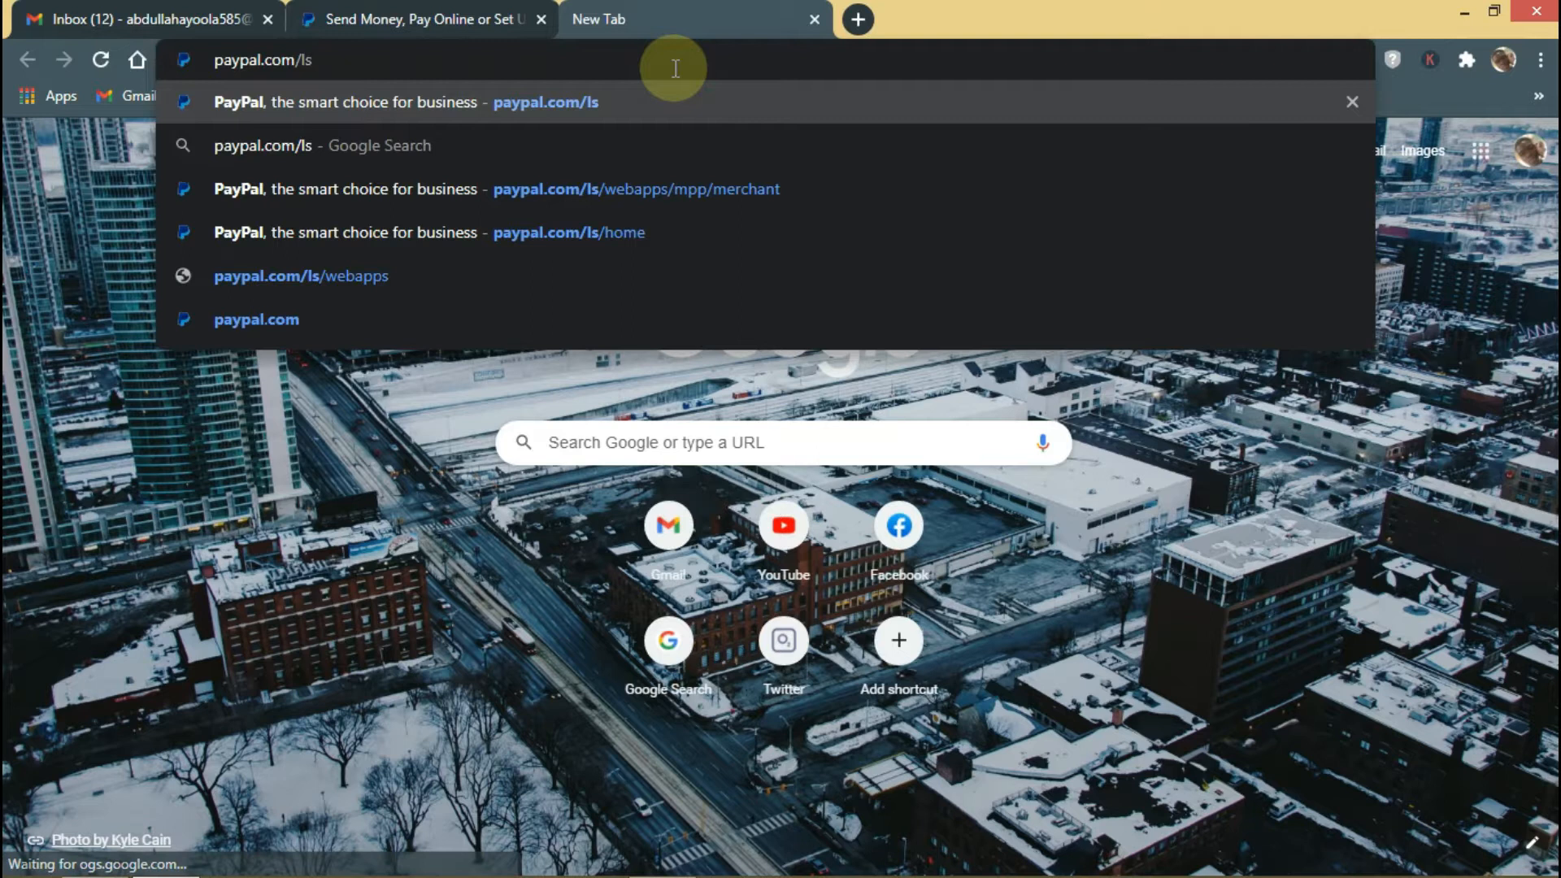
key(Return)
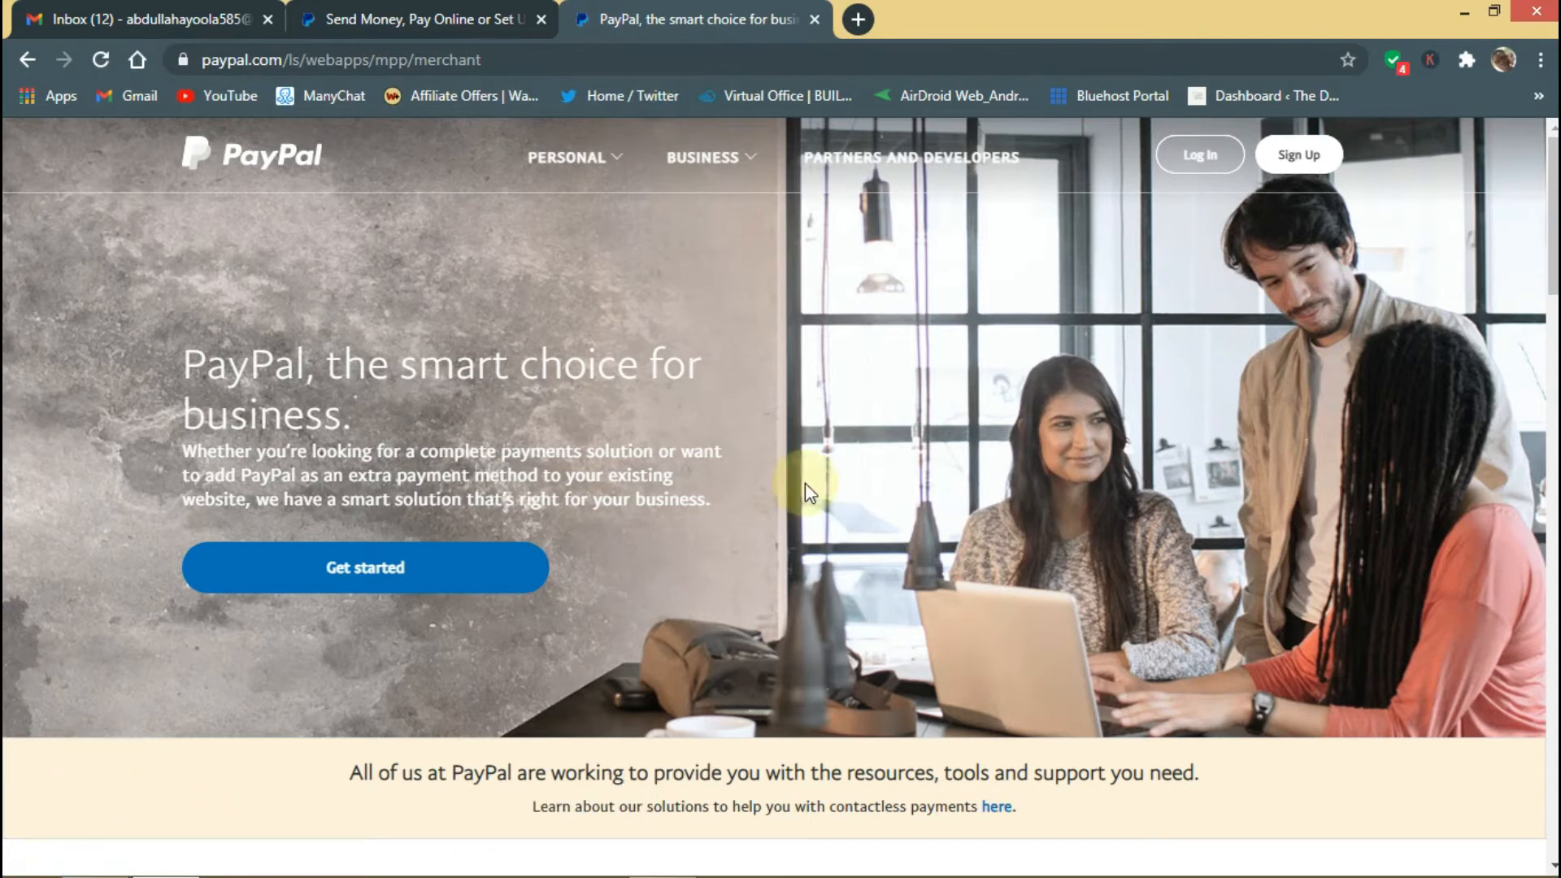
Examine the Lesotho PayPal business page, highlighting the heading "Get paid however you do business".
scroll(1553, 244, down, 3)
scroll(1553, 325, down, 5)
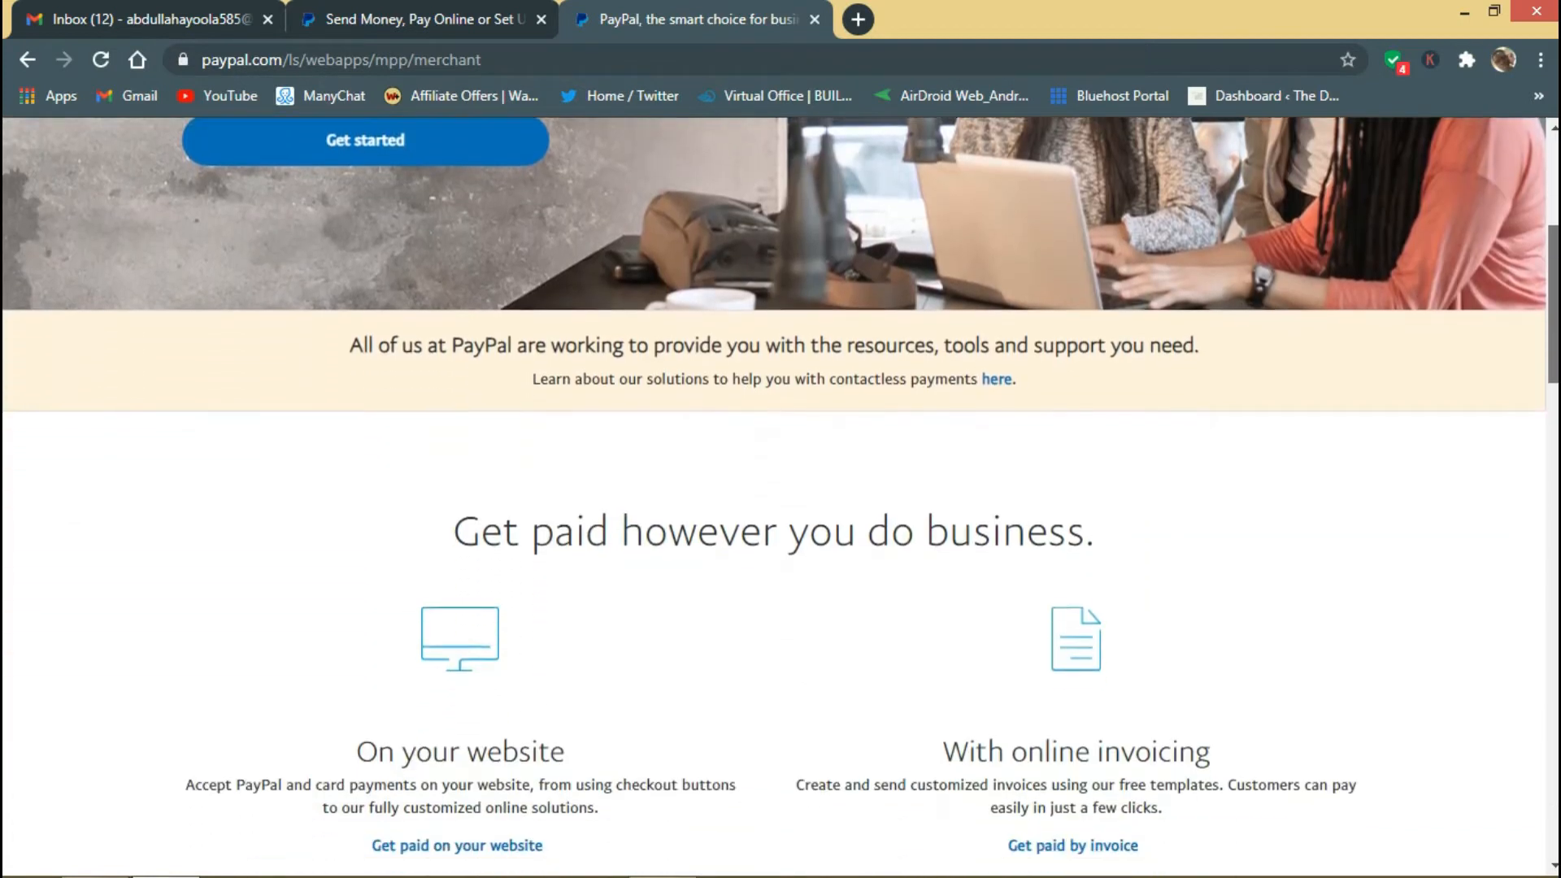
drag(459, 335, 1080, 343)
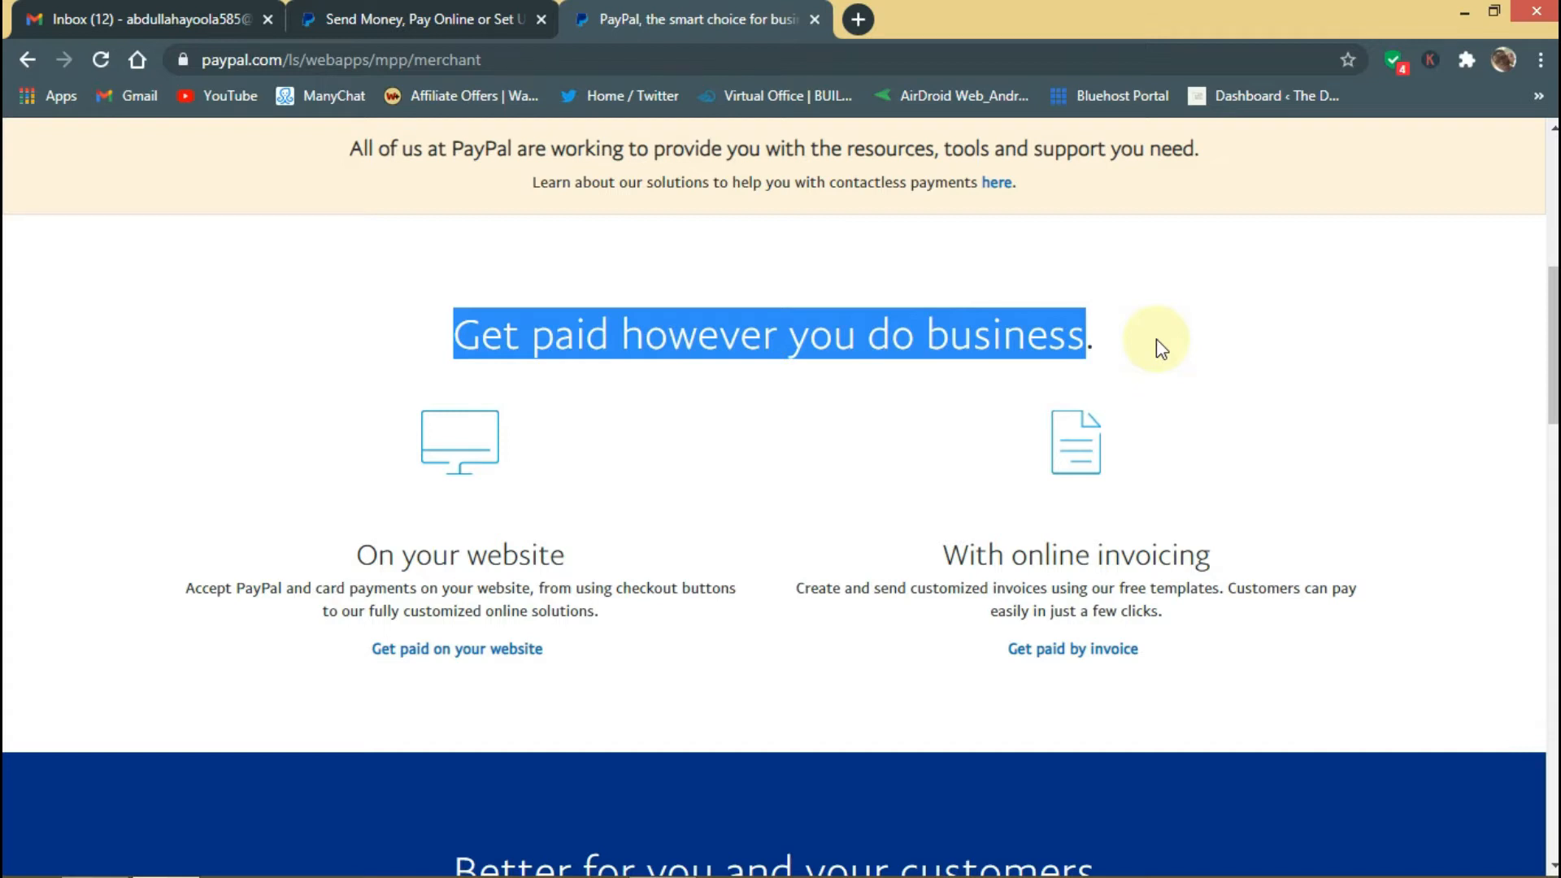
scroll(1156, 339, up, 5)
scroll(581, 266, up, 2)
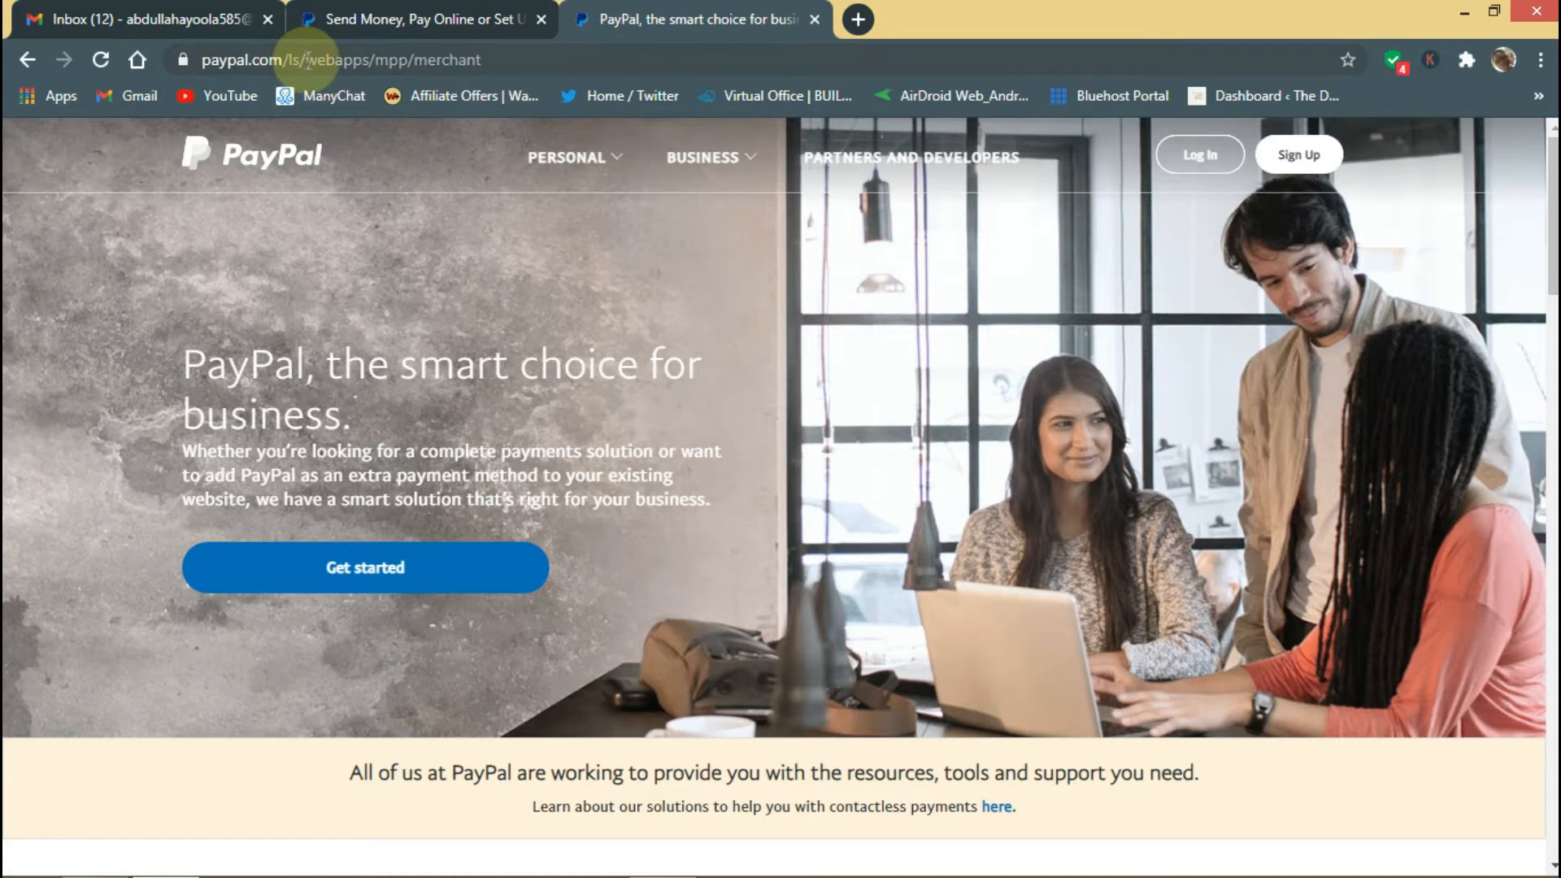
Compare the Nigerian PayPal page with the Lesotho one and highlight "ng" in the Nigerian address.
click(418, 17)
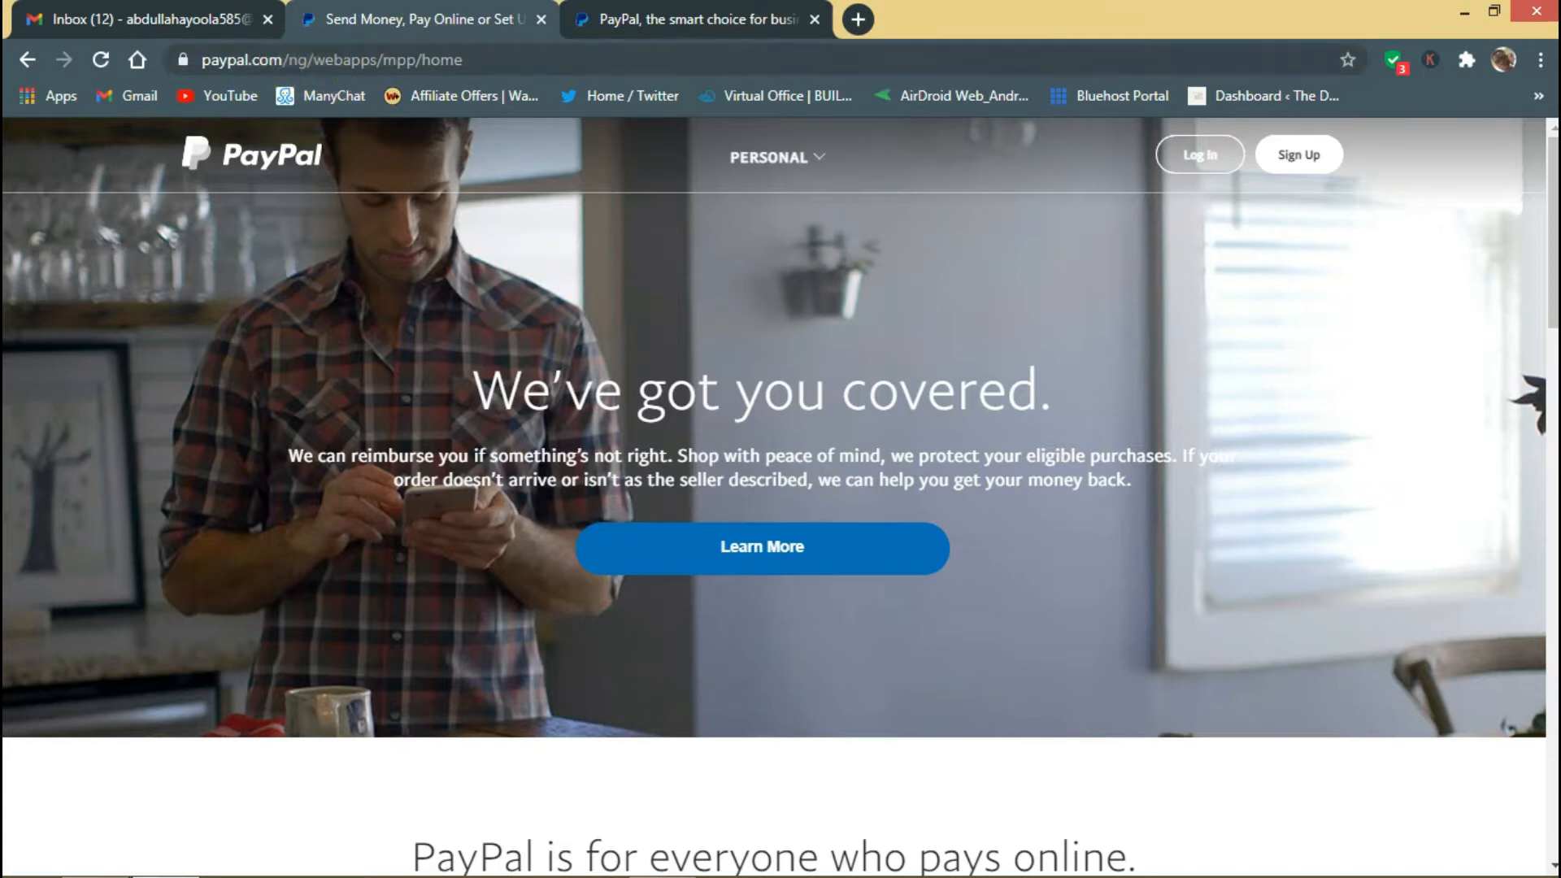
scroll(1476, 256, down, 9)
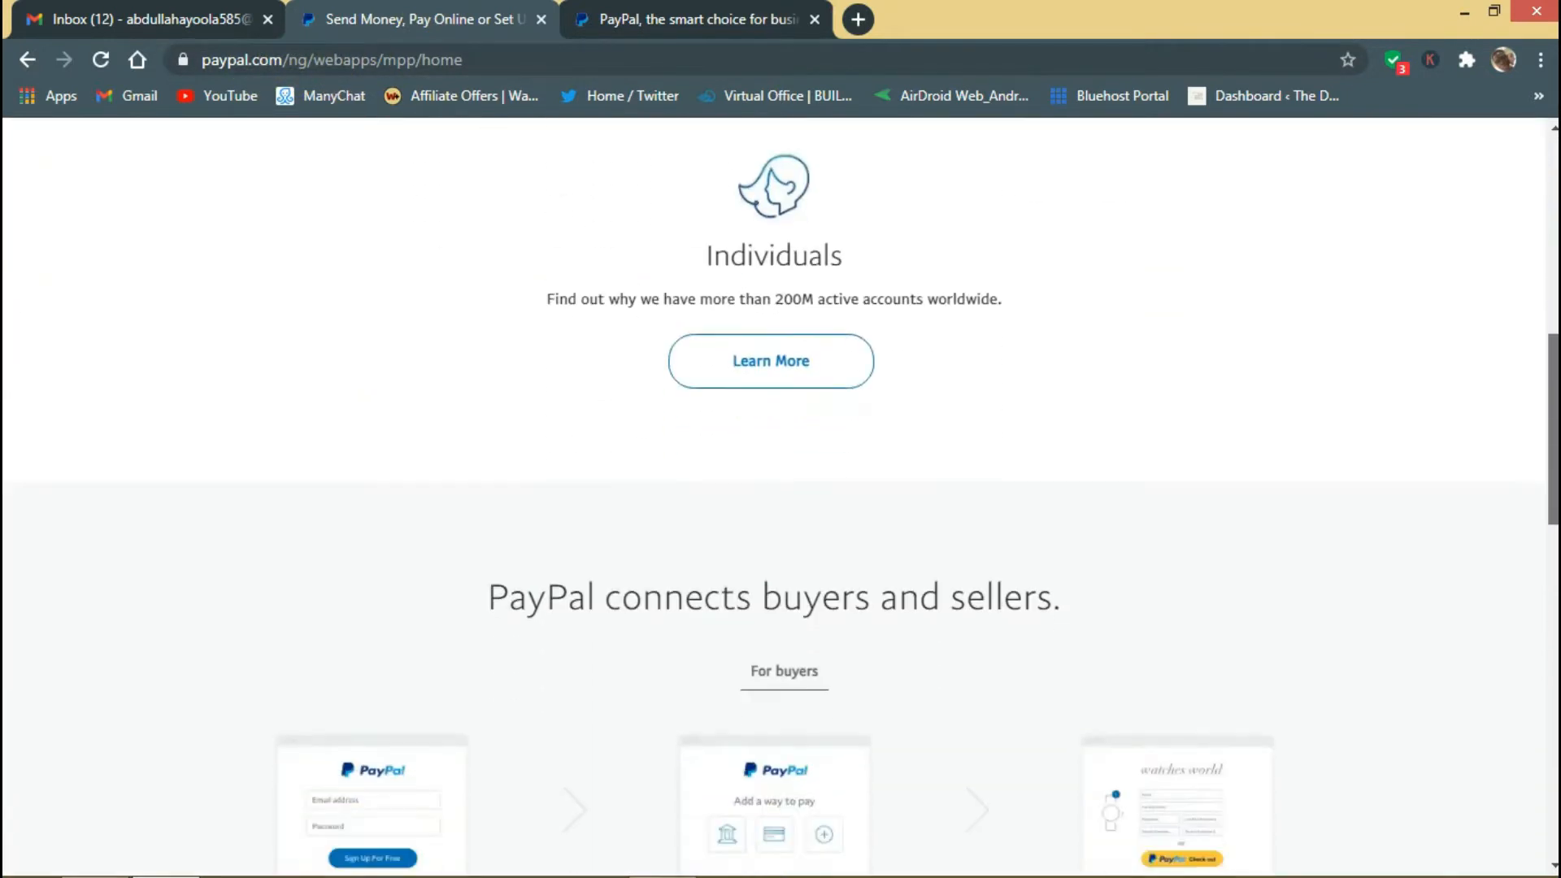
scroll(781, 496, down, 7)
drag(1554, 561, 1554, 237)
click(690, 22)
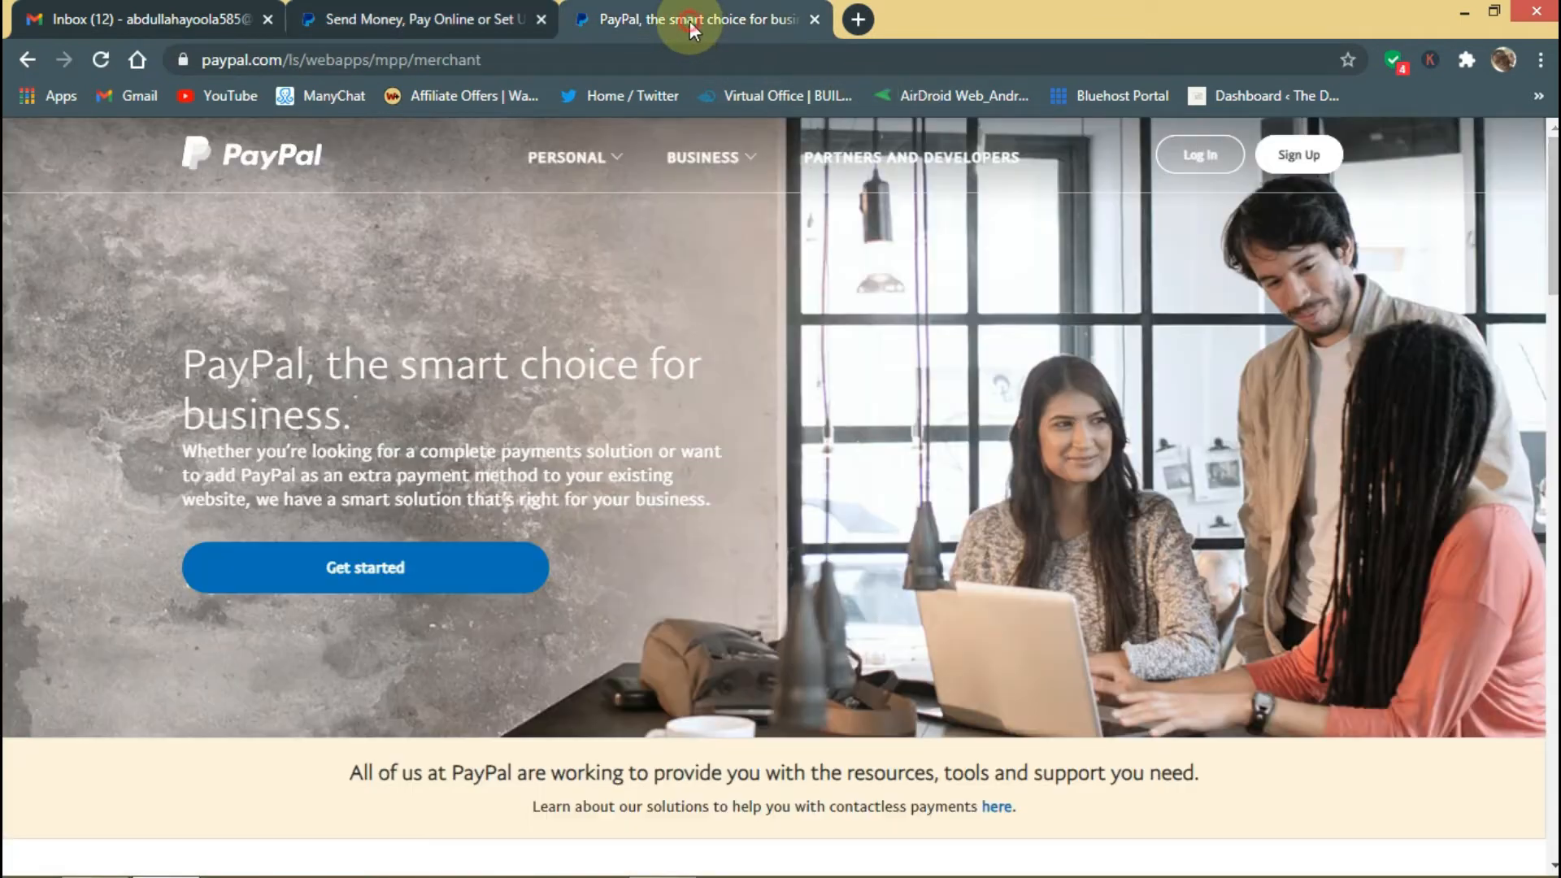
click(395, 11)
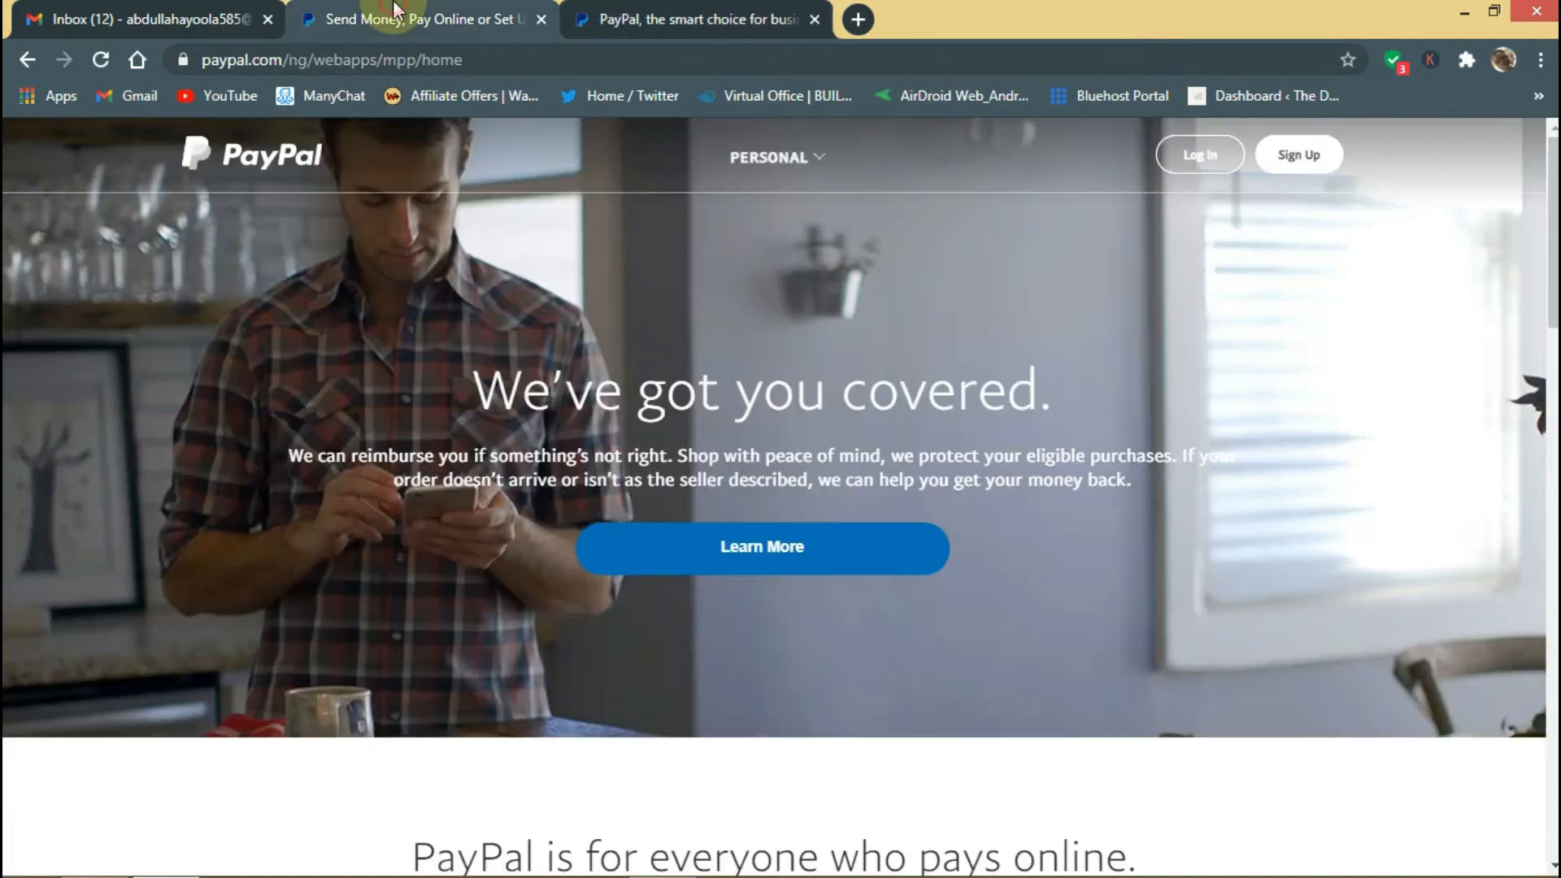
double_click(298, 59)
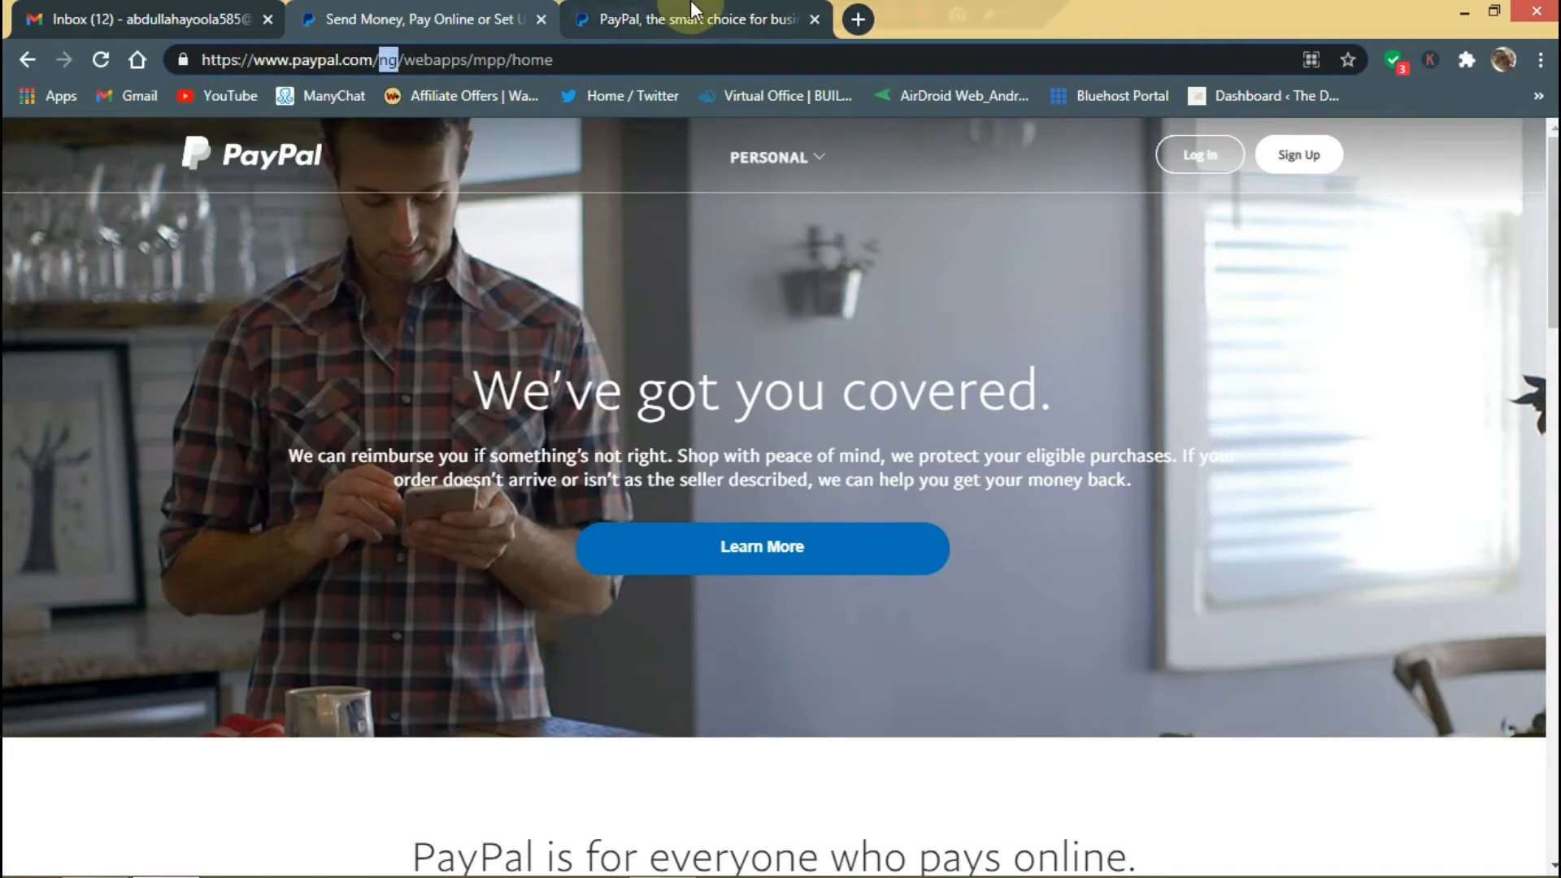
Start a Business account sign-up from the Lesotho PayPal page and submit the sign-up email address.
mouse_move(690, 4)
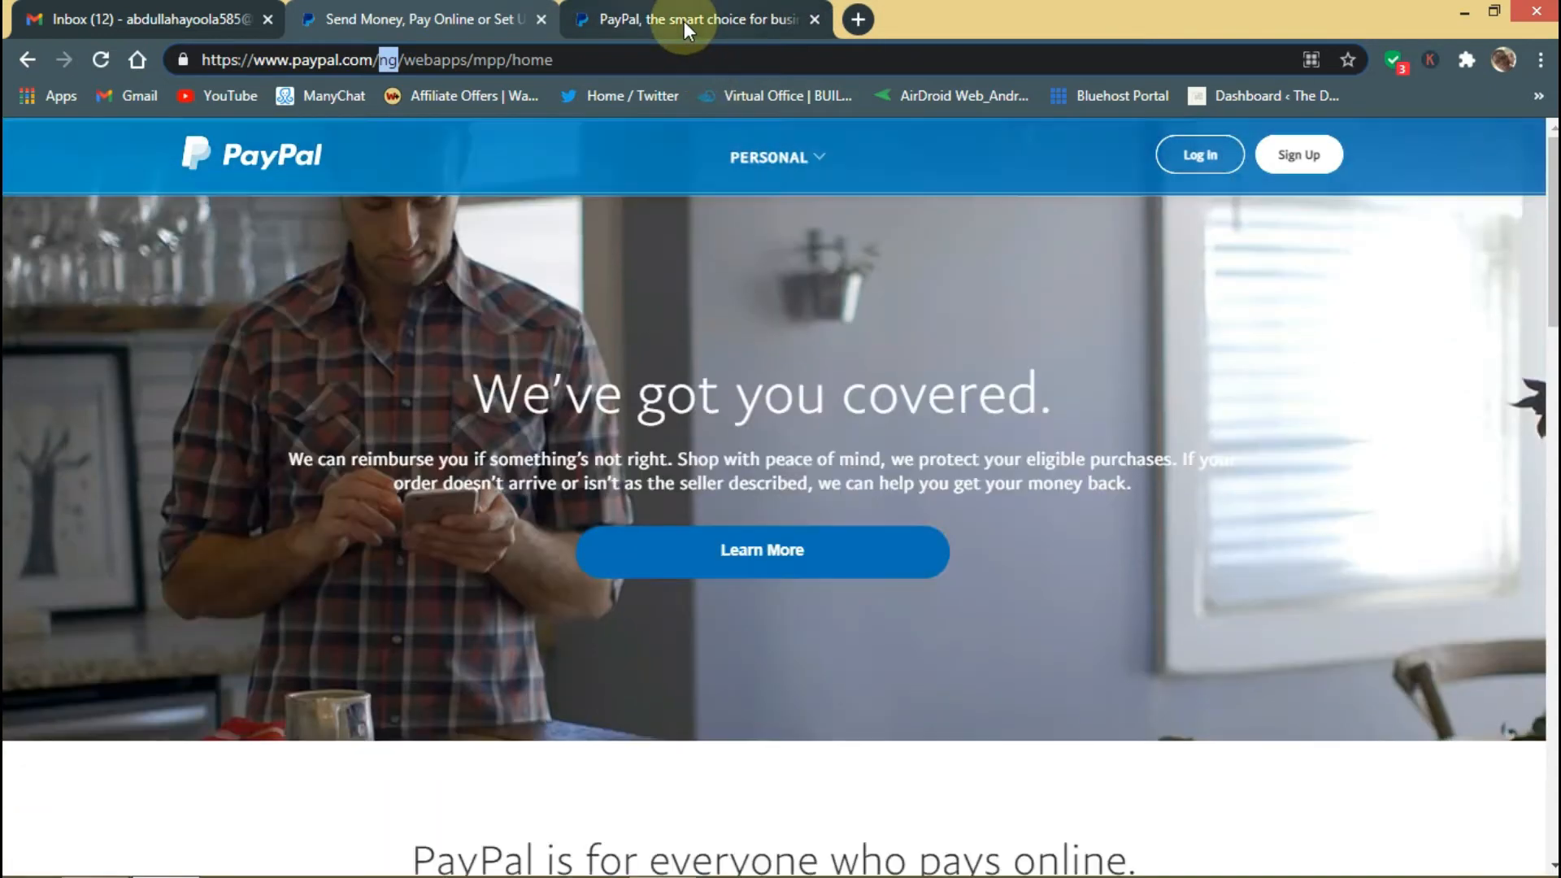
click(684, 21)
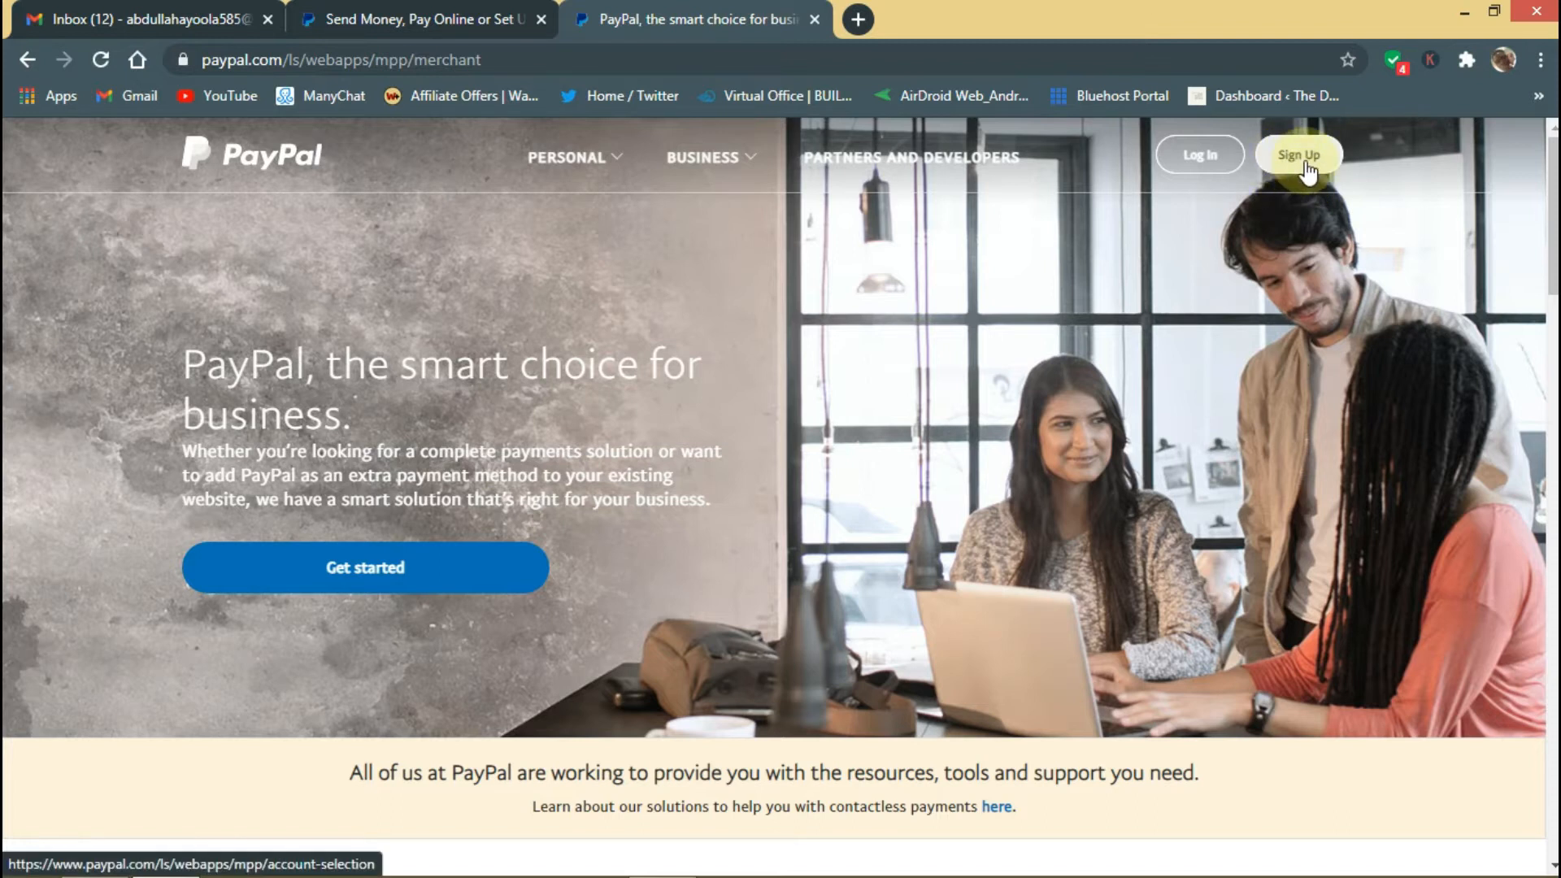
click(435, 561)
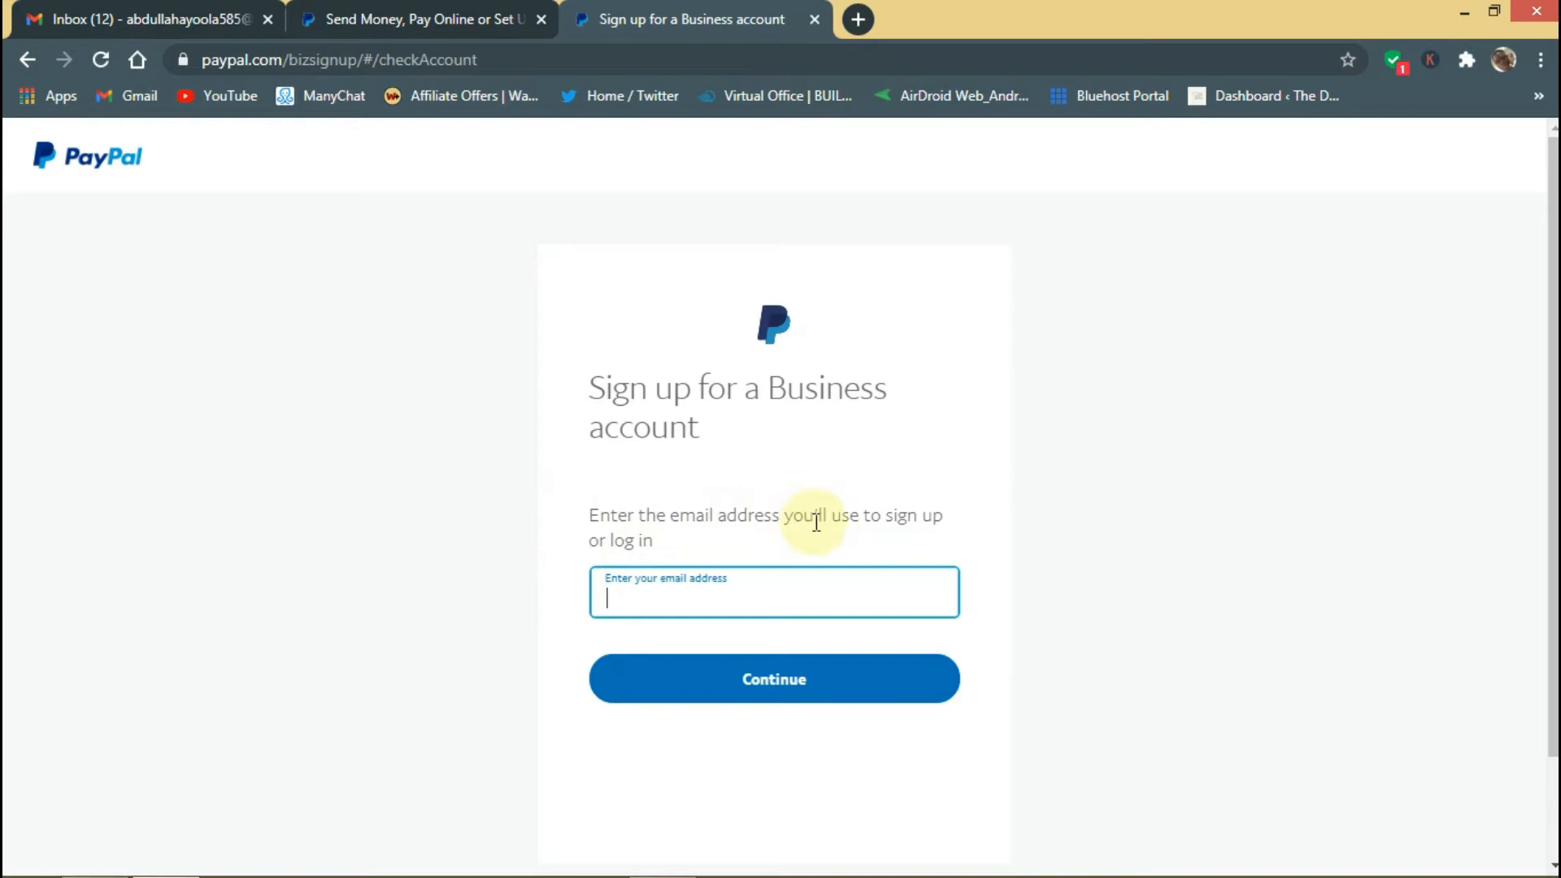
text(abd)
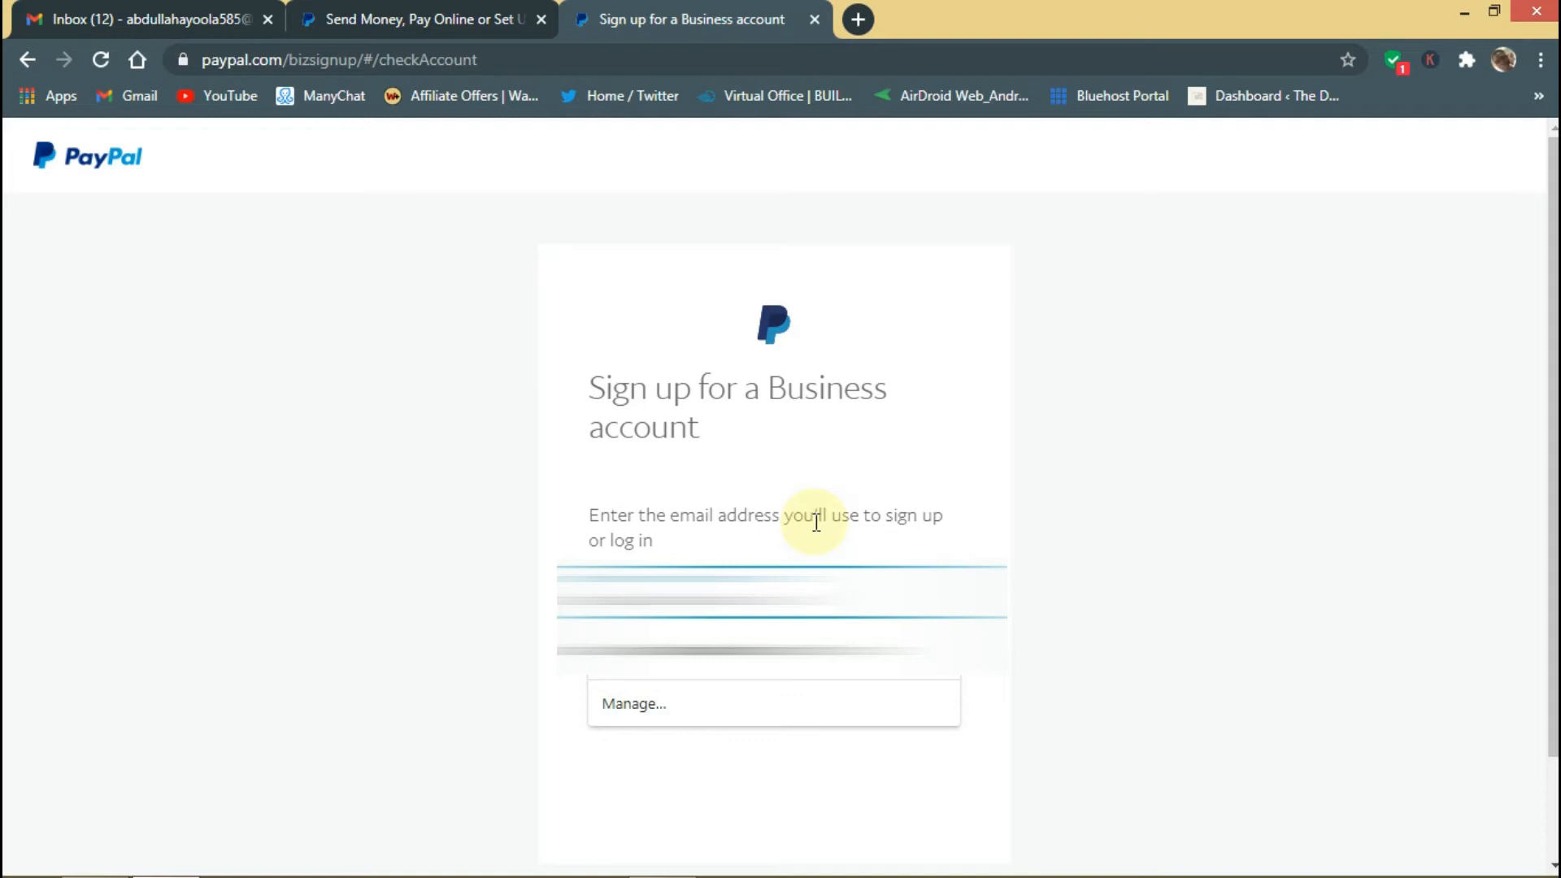
click(746, 670)
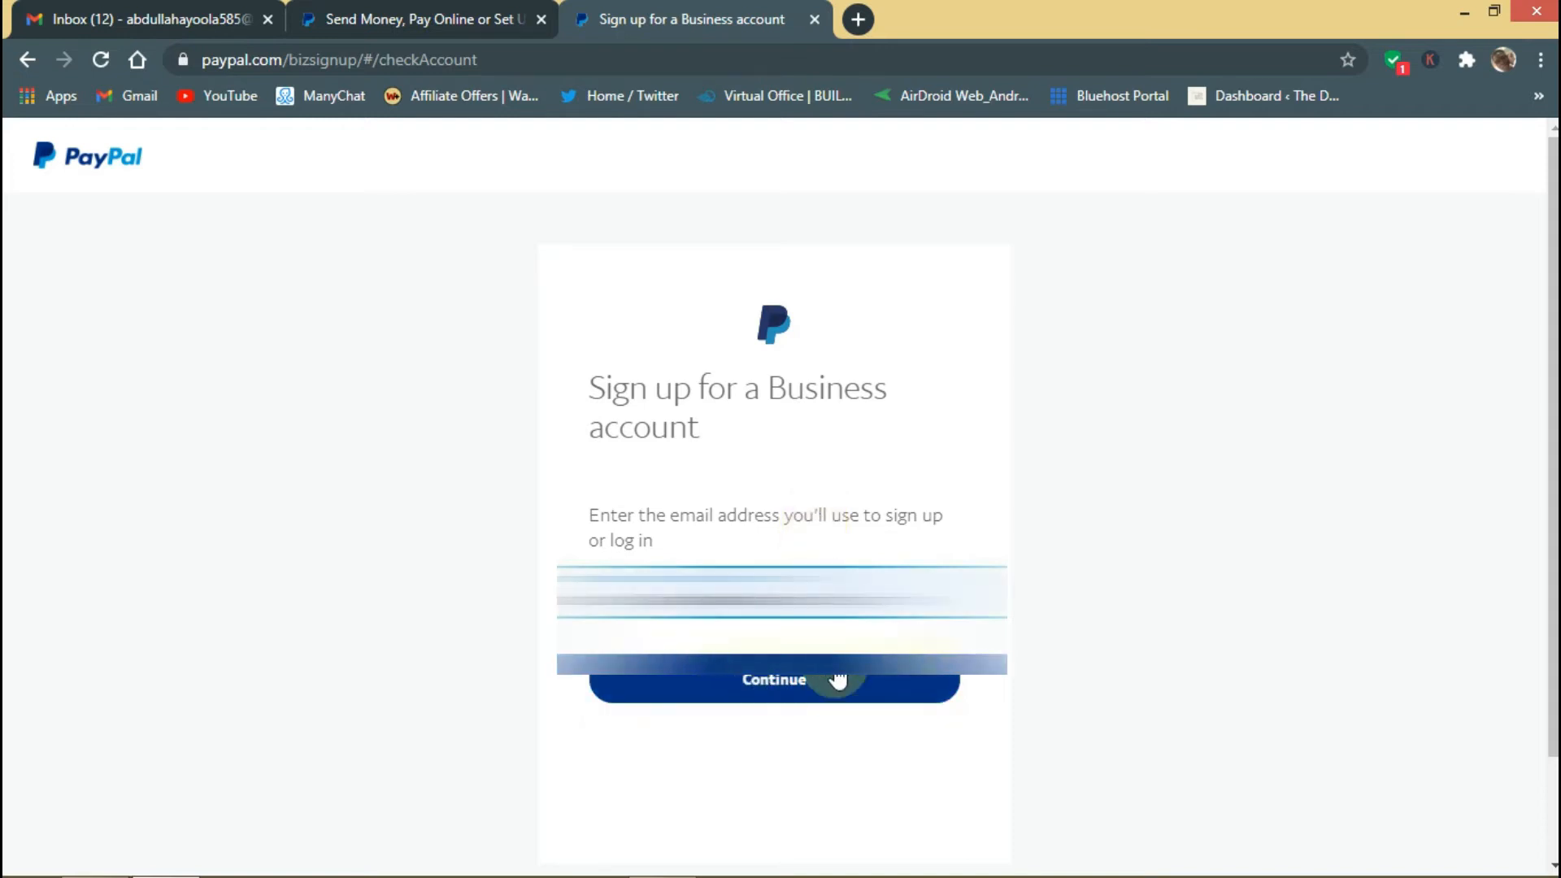
click(790, 695)
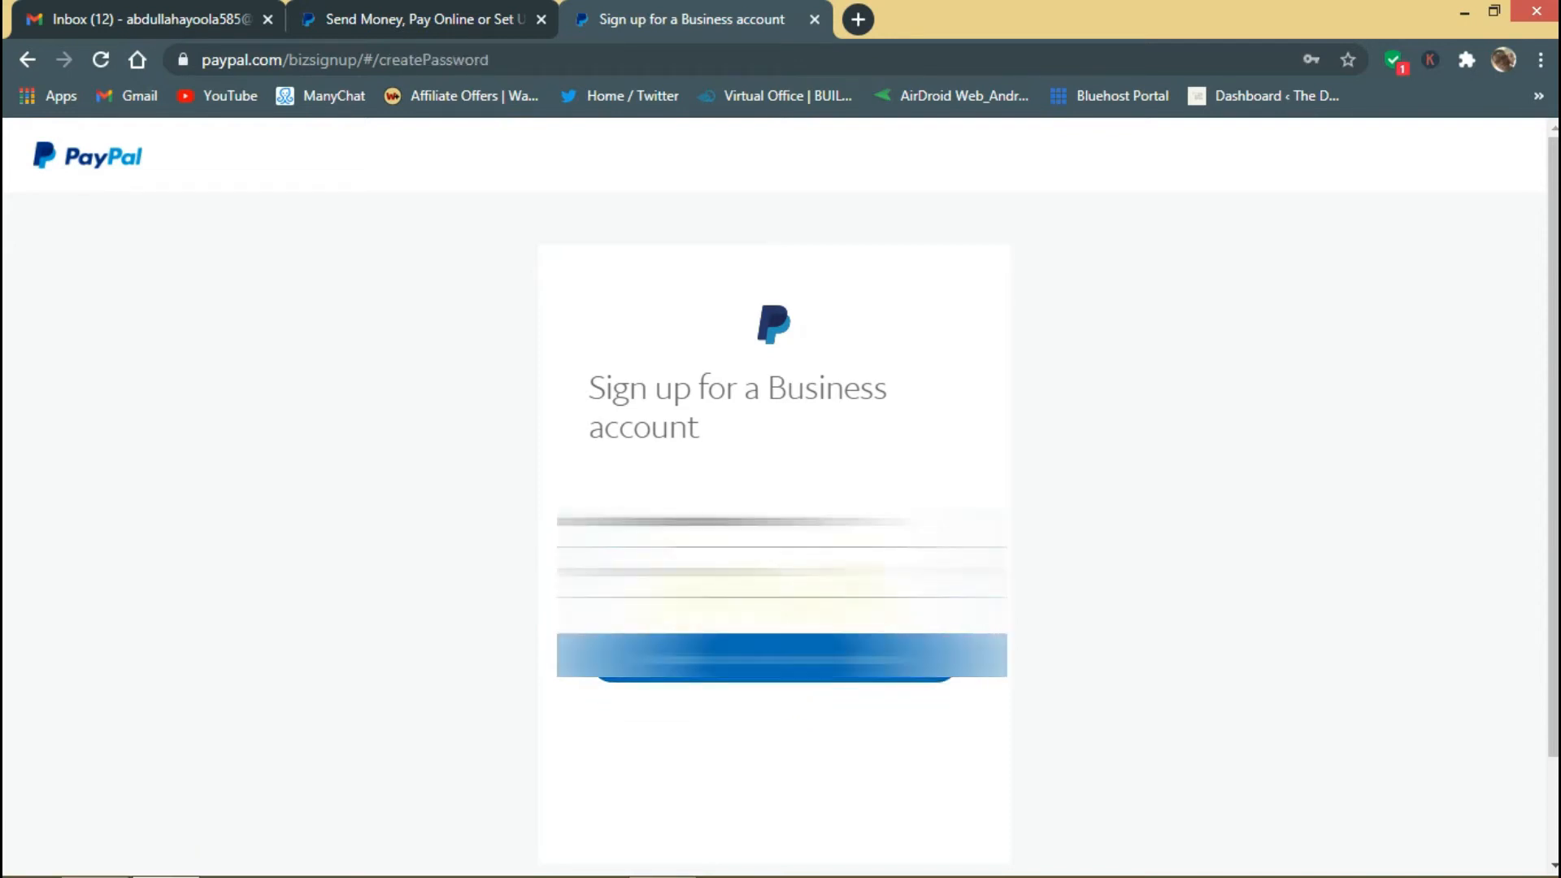
Enter the account password for the Business account, clearing the earlier entries, and continue to the business information form.
click(764, 574)
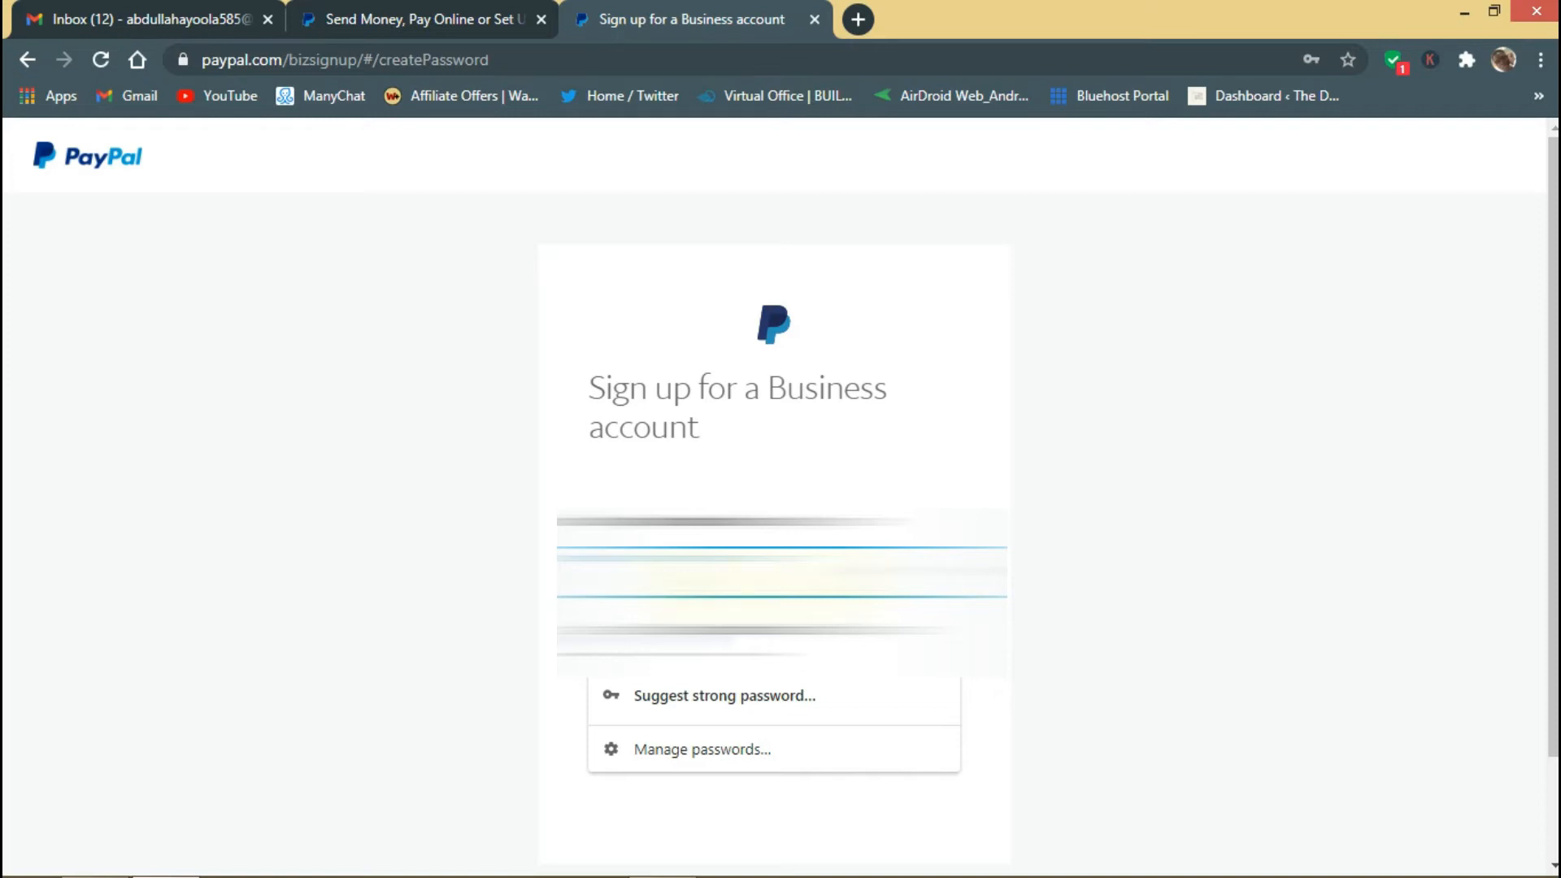
click(752, 639)
drag(721, 579, 514, 581)
key(BackSpace)
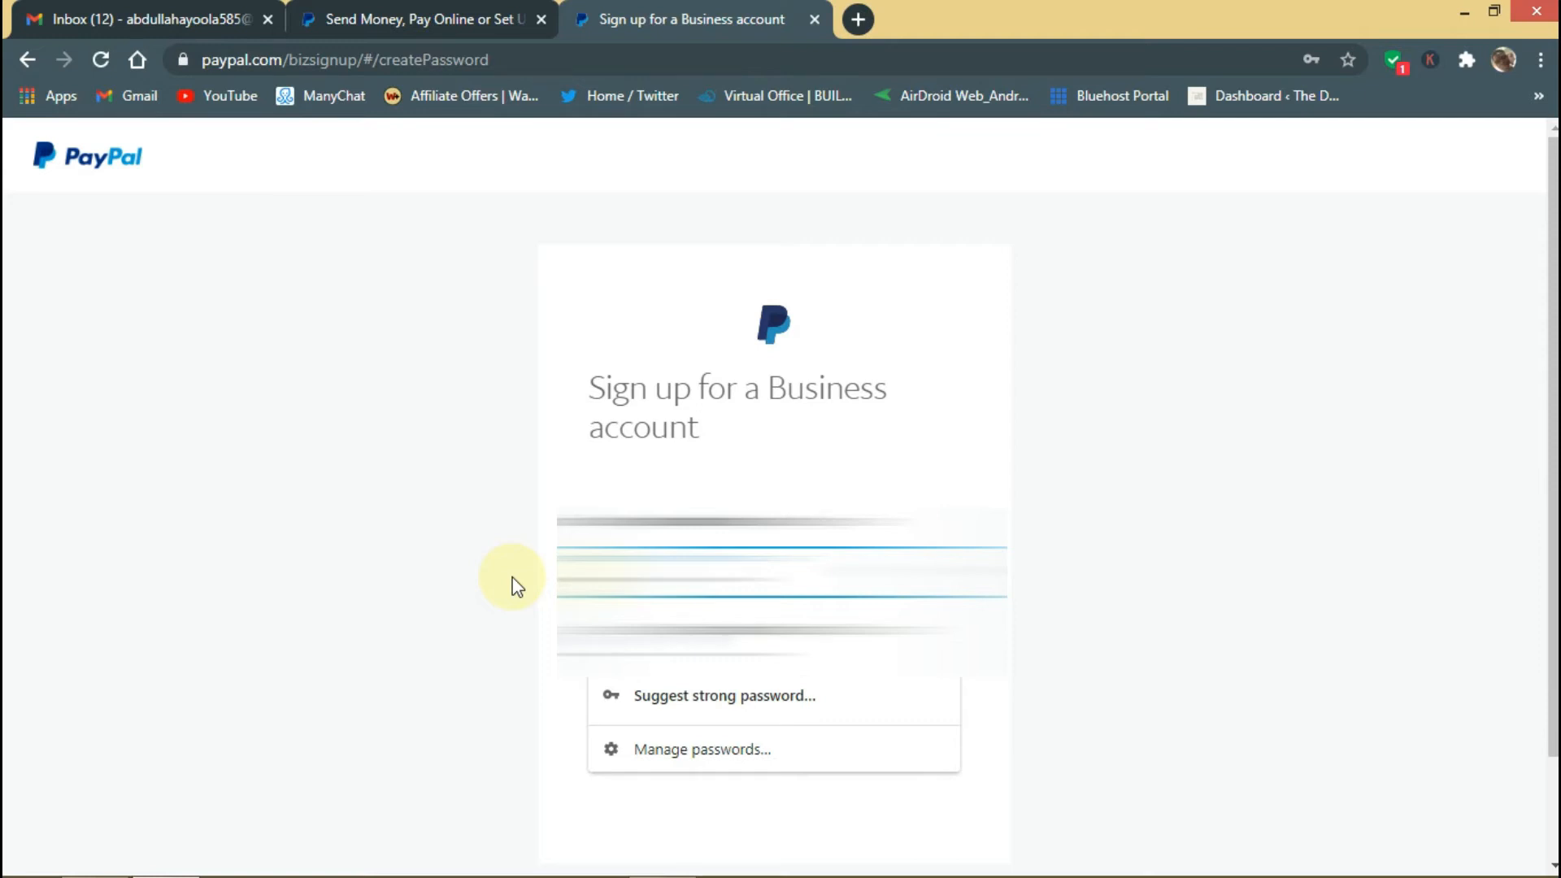
drag(687, 586, 522, 596)
key(BackSpace)
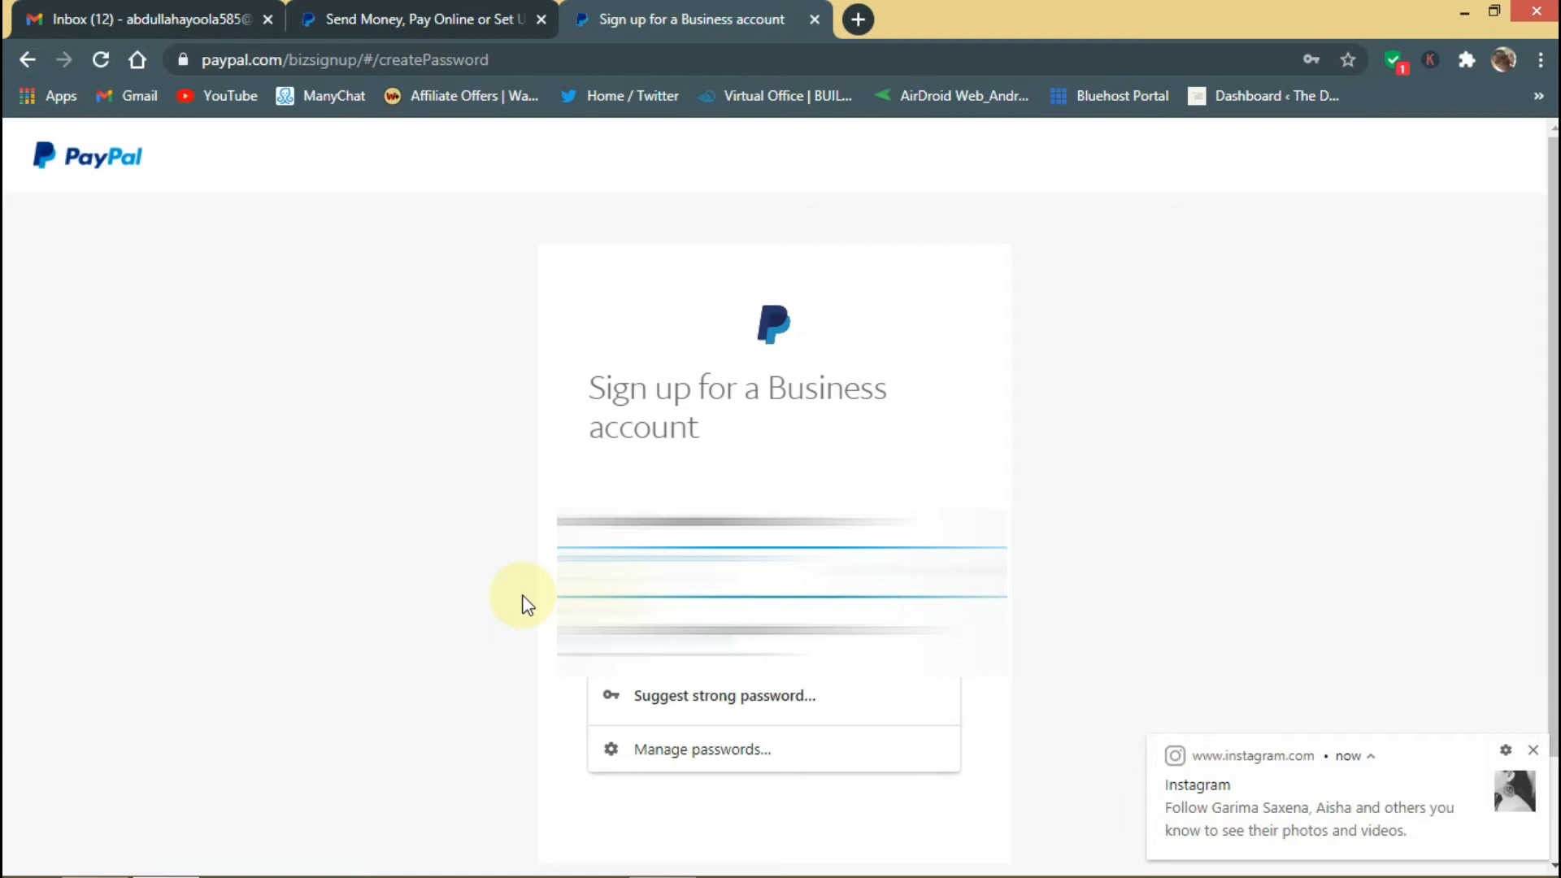
text(•)
click(899, 500)
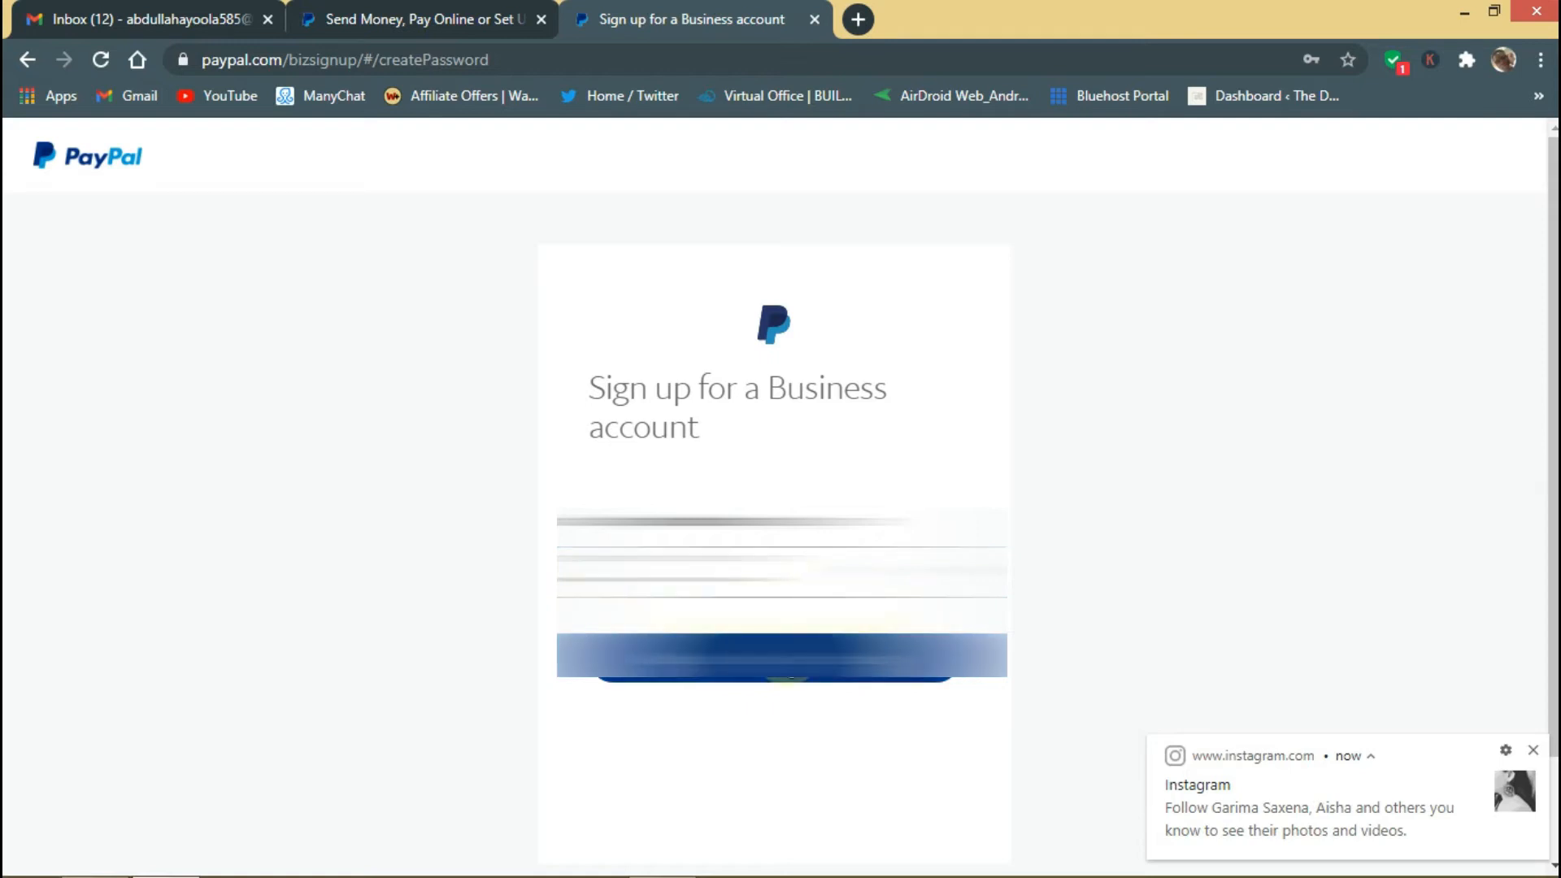
click(782, 654)
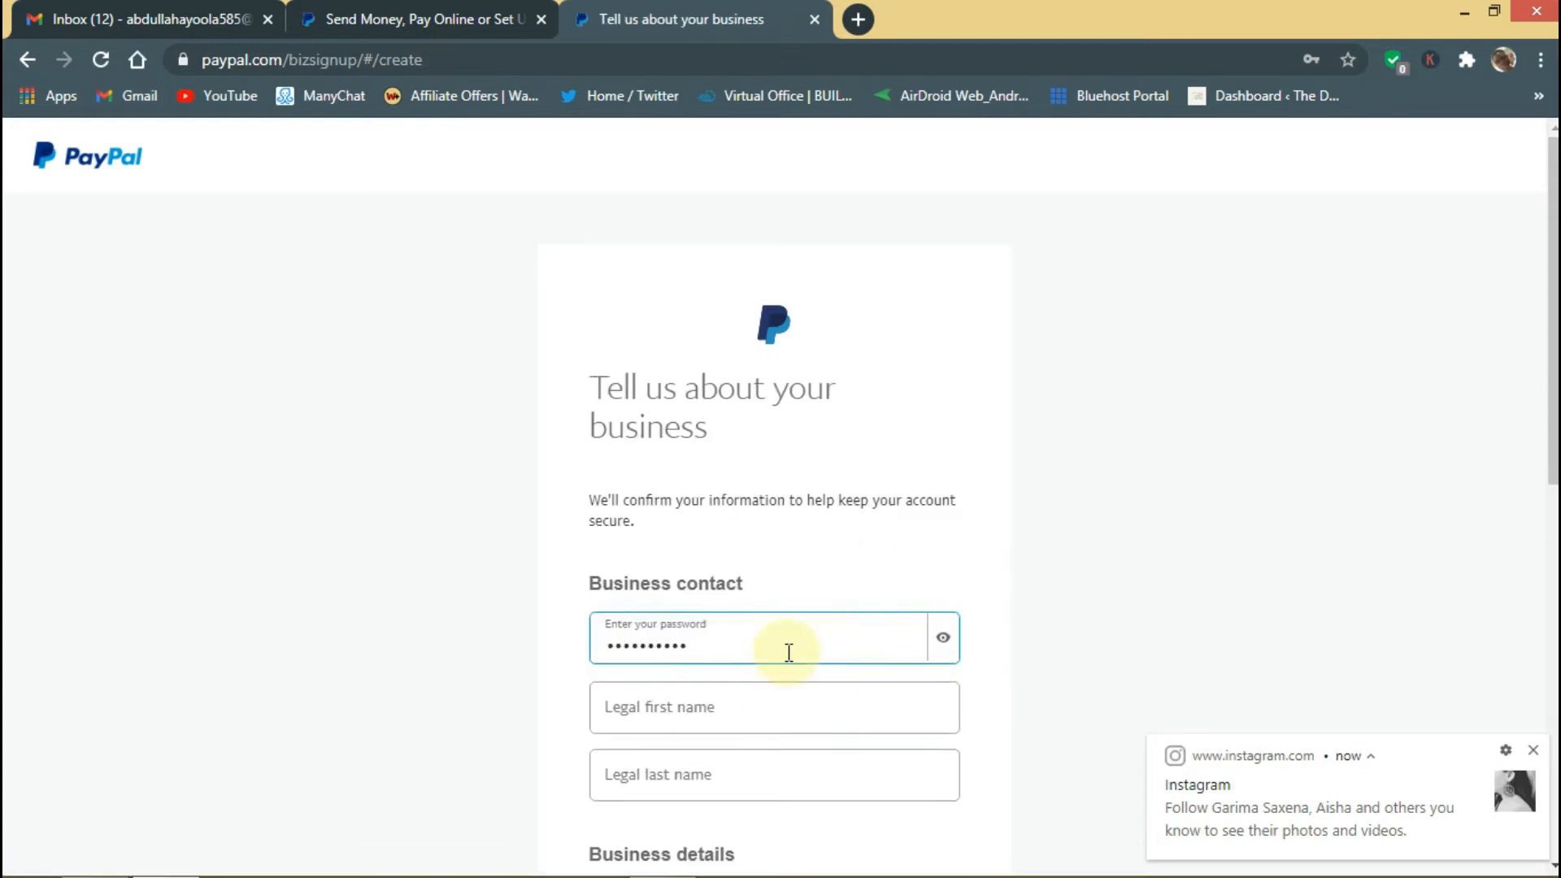
Review the business contact, business details, phone number and address fields of the business information form.
scroll(1119, 529, down, 3)
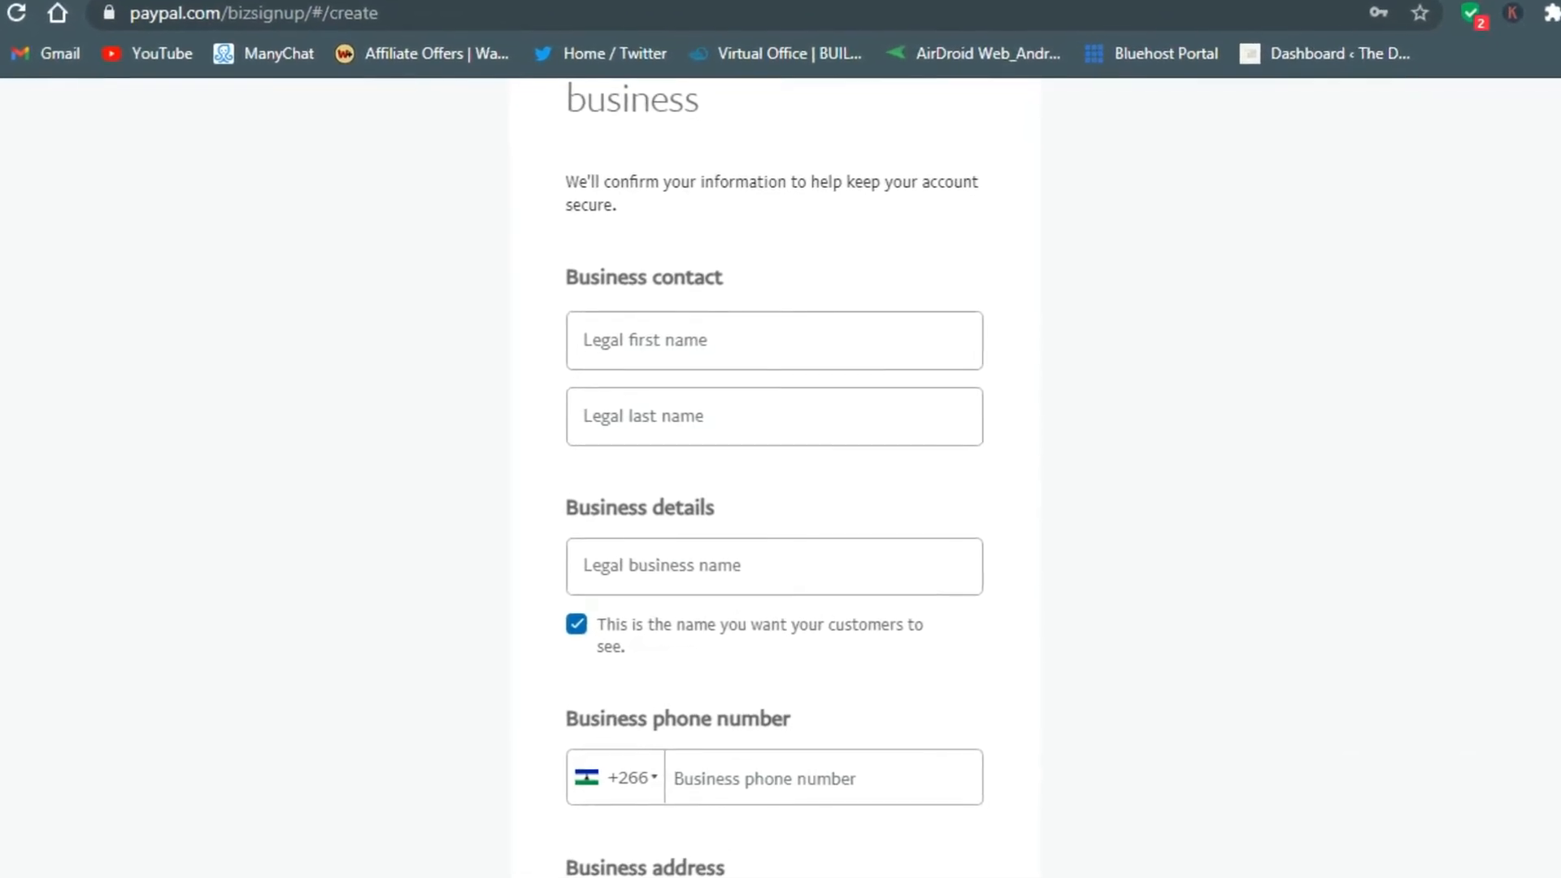
click(696, 348)
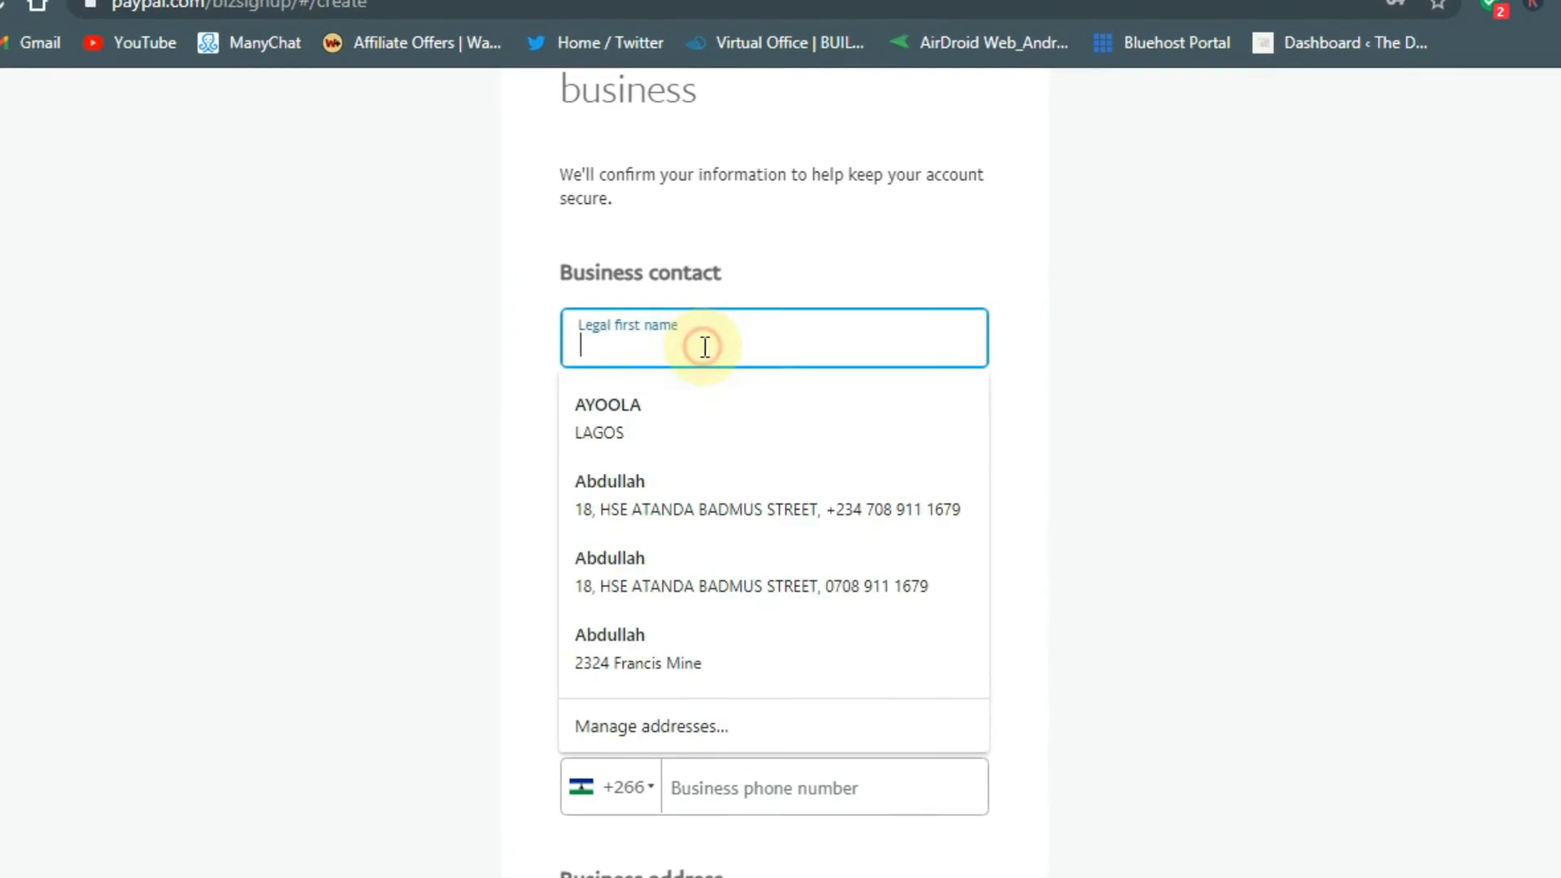
click(836, 237)
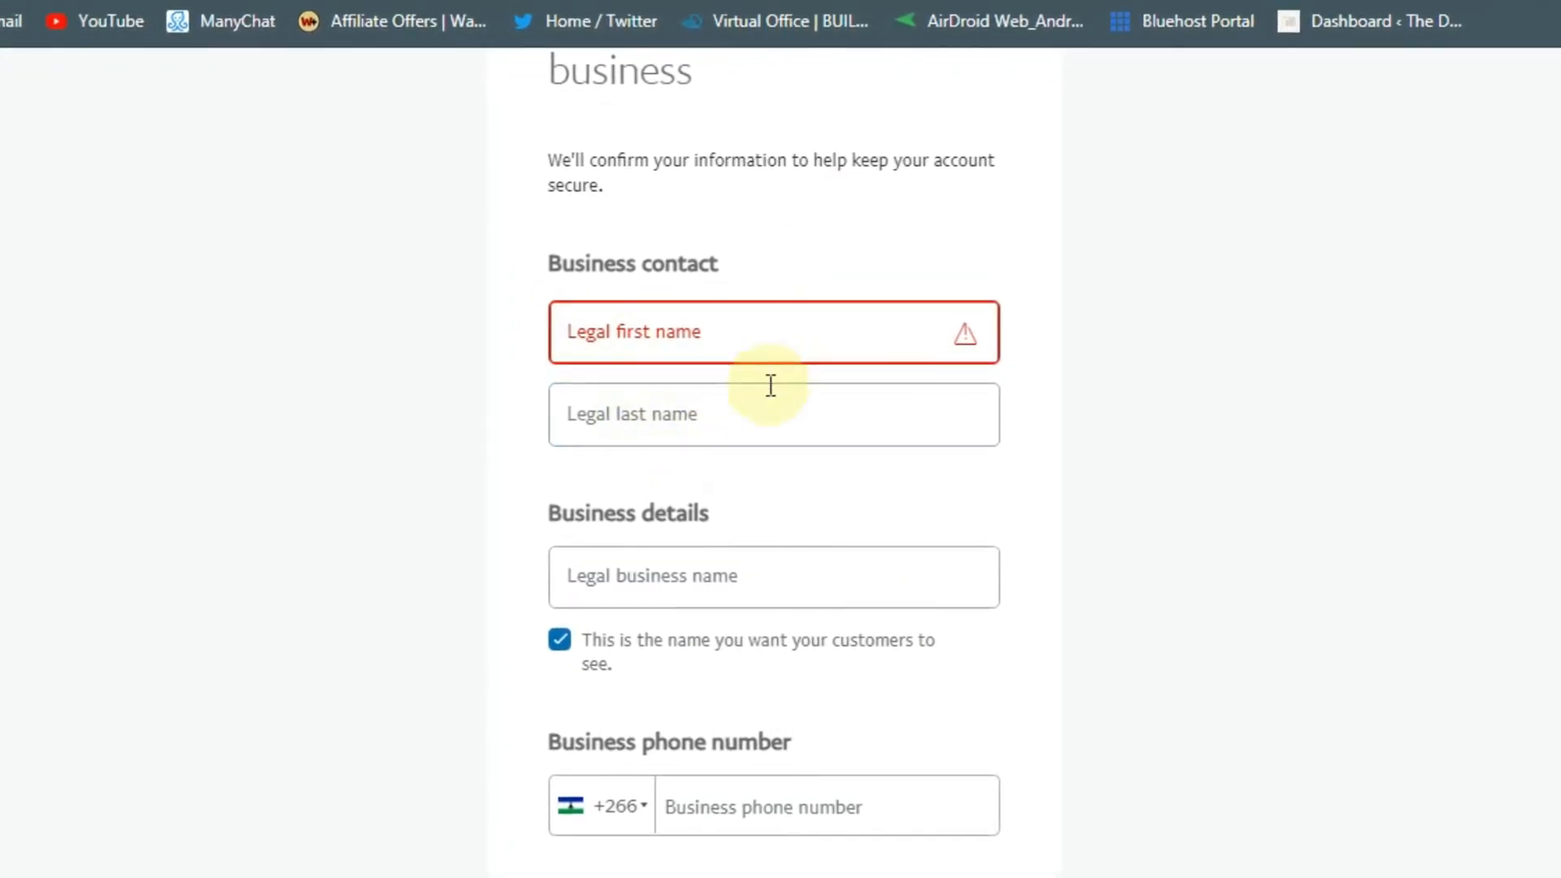
scroll(821, 342, down, 3)
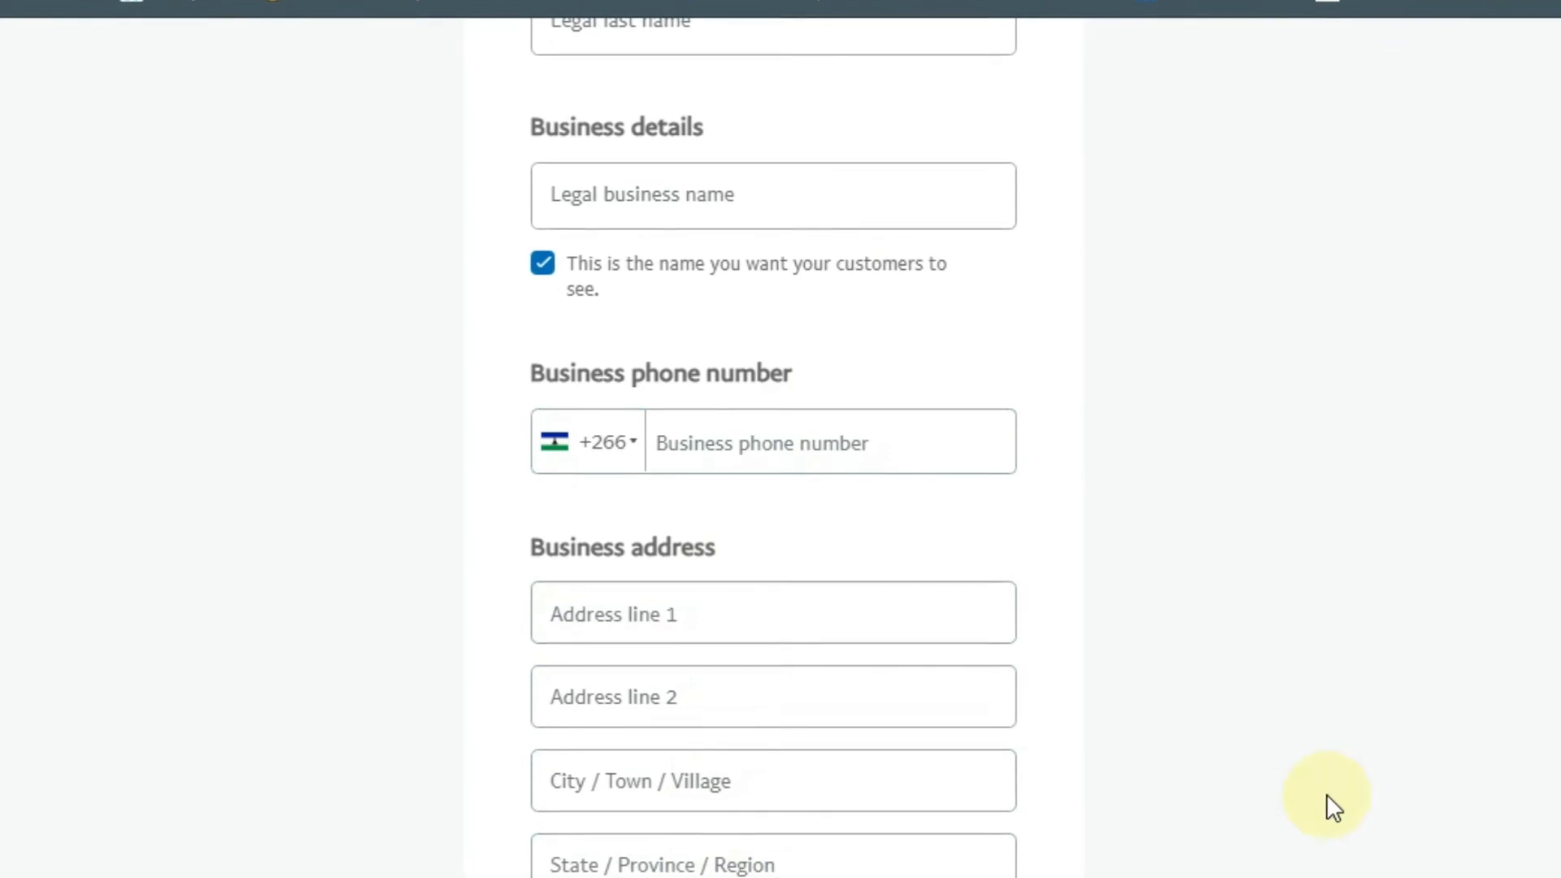
Fill in the business contact's legal first and last names from a saved address entry.
scroll(1323, 805, down, 6)
scroll(781, 439, up, 12)
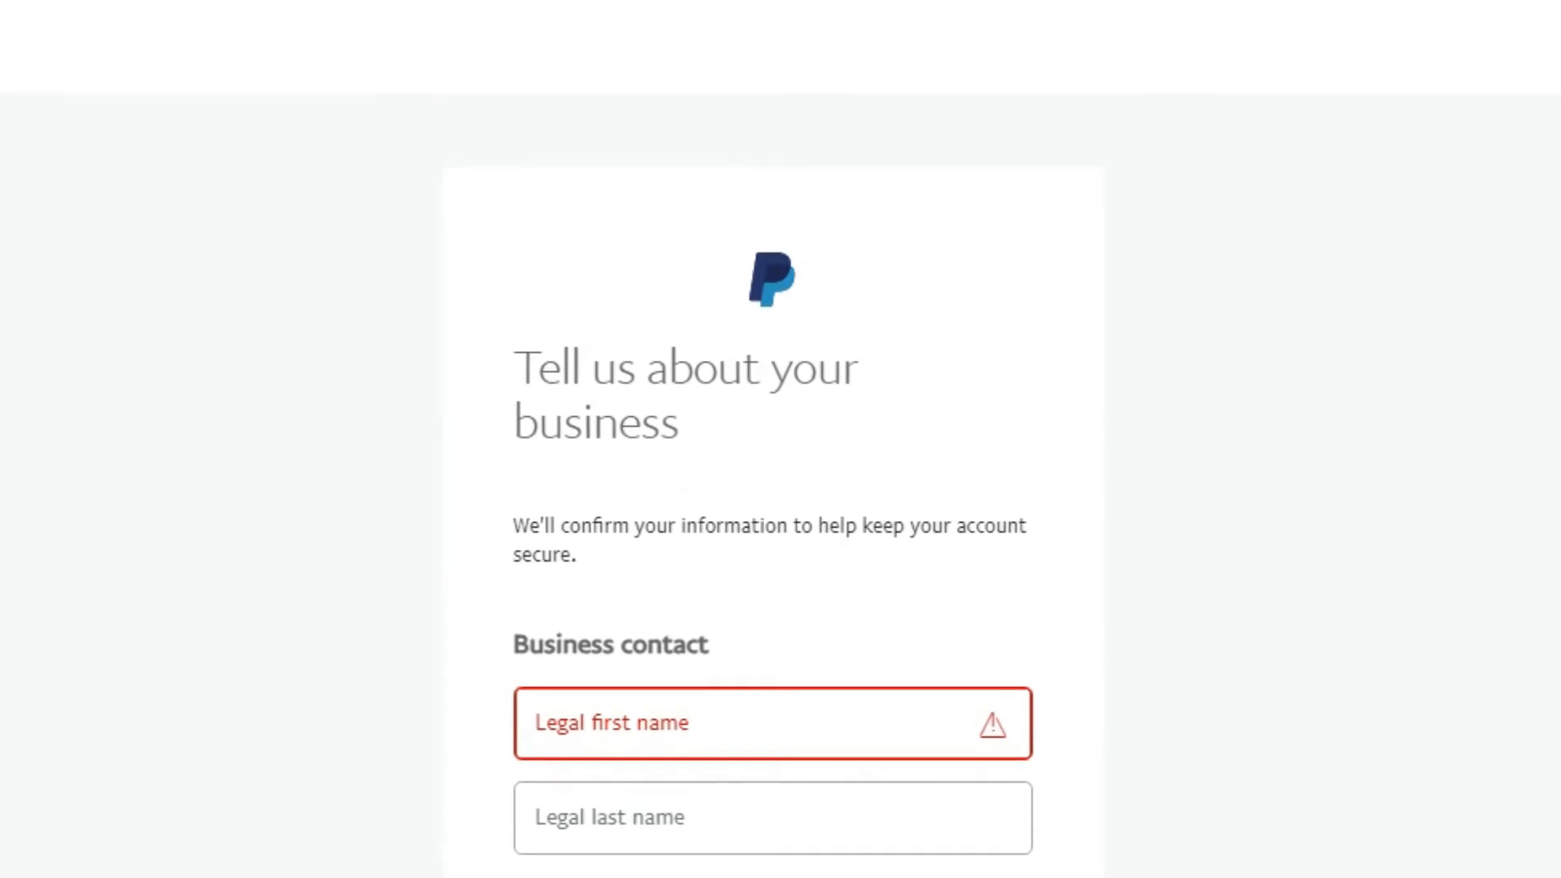
click(711, 731)
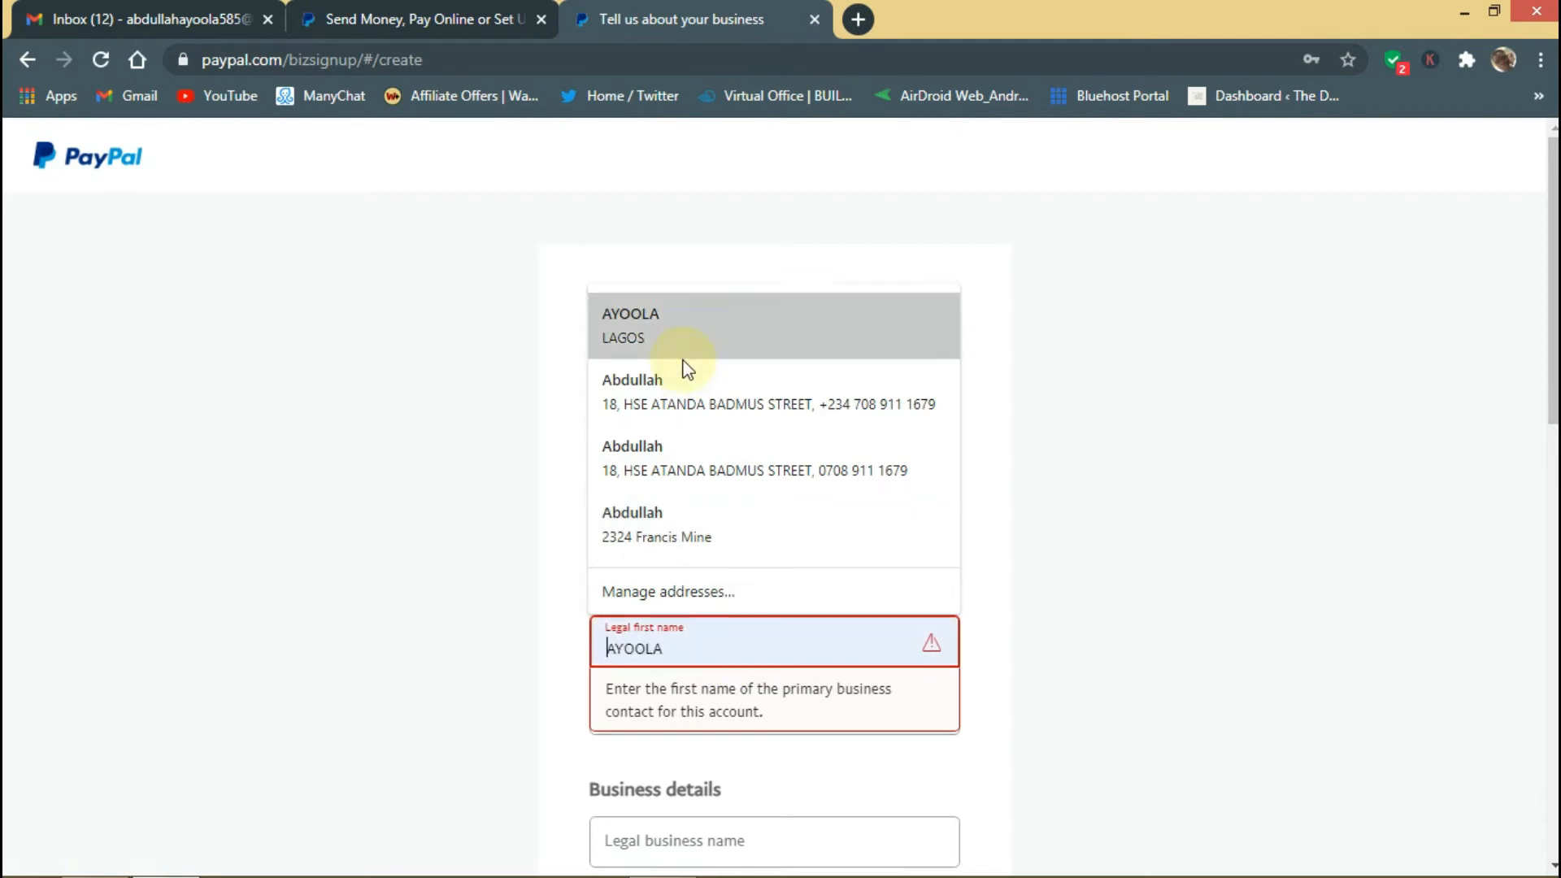
click(708, 465)
click(927, 689)
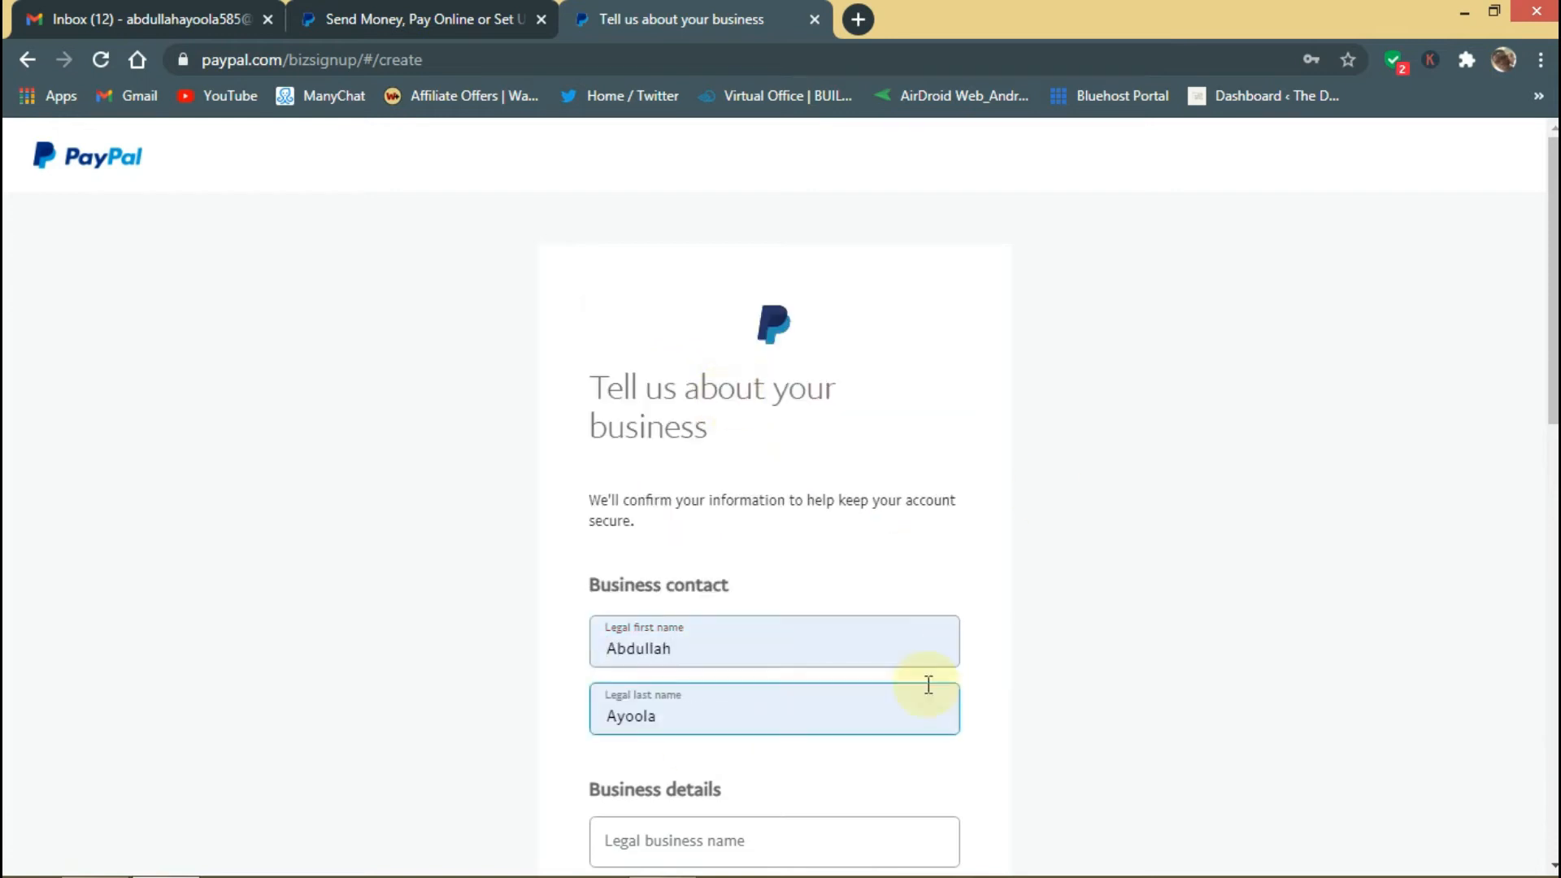
Enter "The Daily Deals" as the legal business name.
scroll(927, 687, down, 3)
click(846, 493)
text(The Daily Deals)
Clear the autofilled business phone number and refill it from a saved contact entry.
click(742, 689)
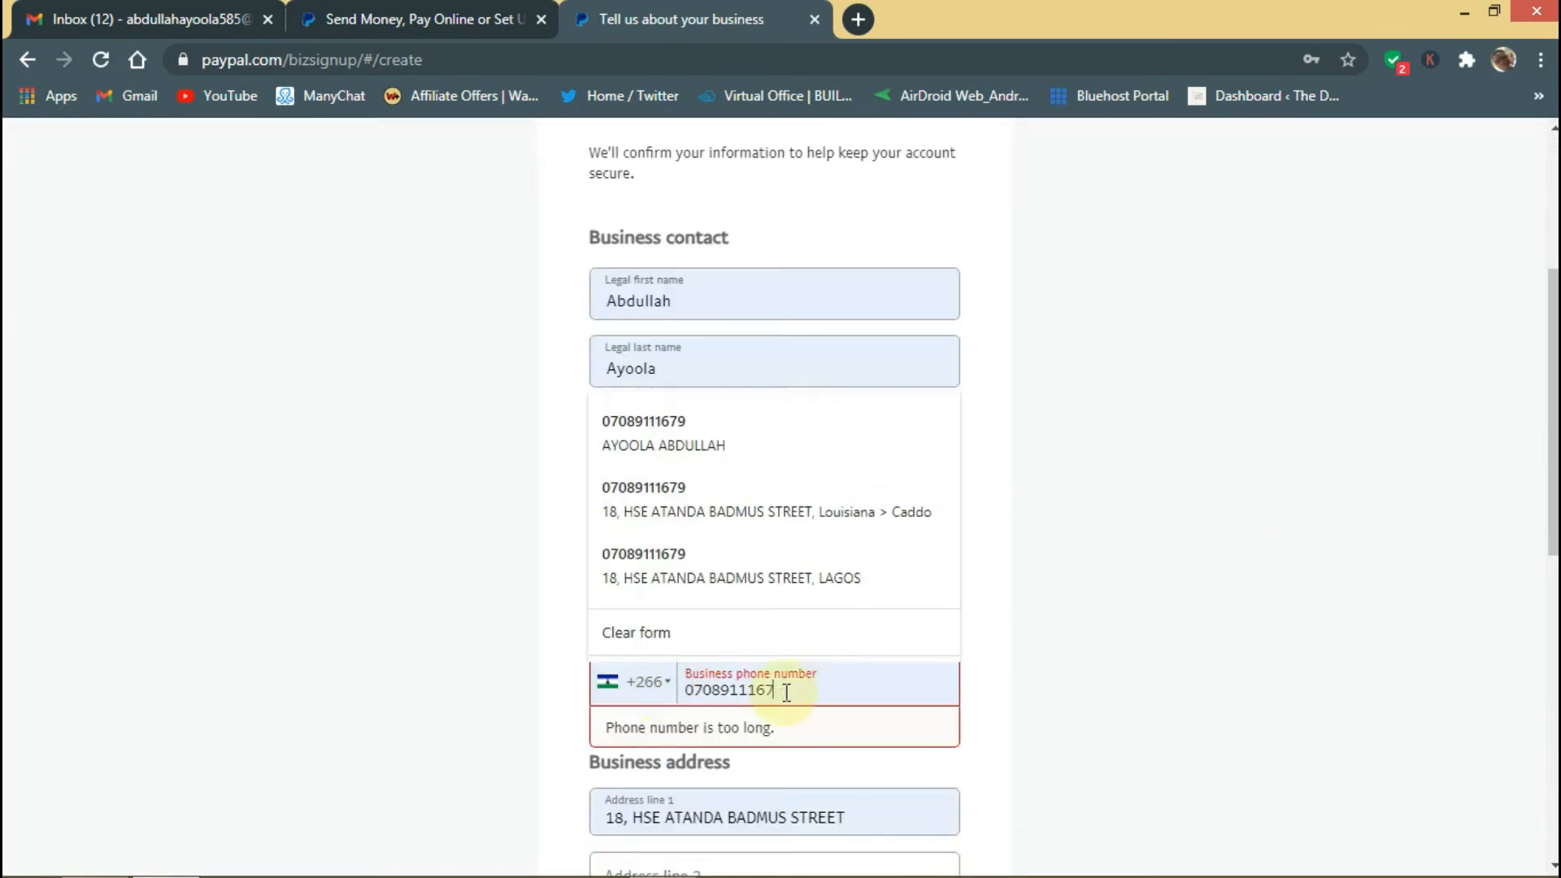
key(BackSpace)
key(BackSpace)
key(BackSpace)
key(BackSpace)
key(BackSpace)
key(BackSpace)
key(BackSpace)
key(BackSpace)
key(BackSpace)
key(BackSpace)
click(665, 689)
click(727, 434)
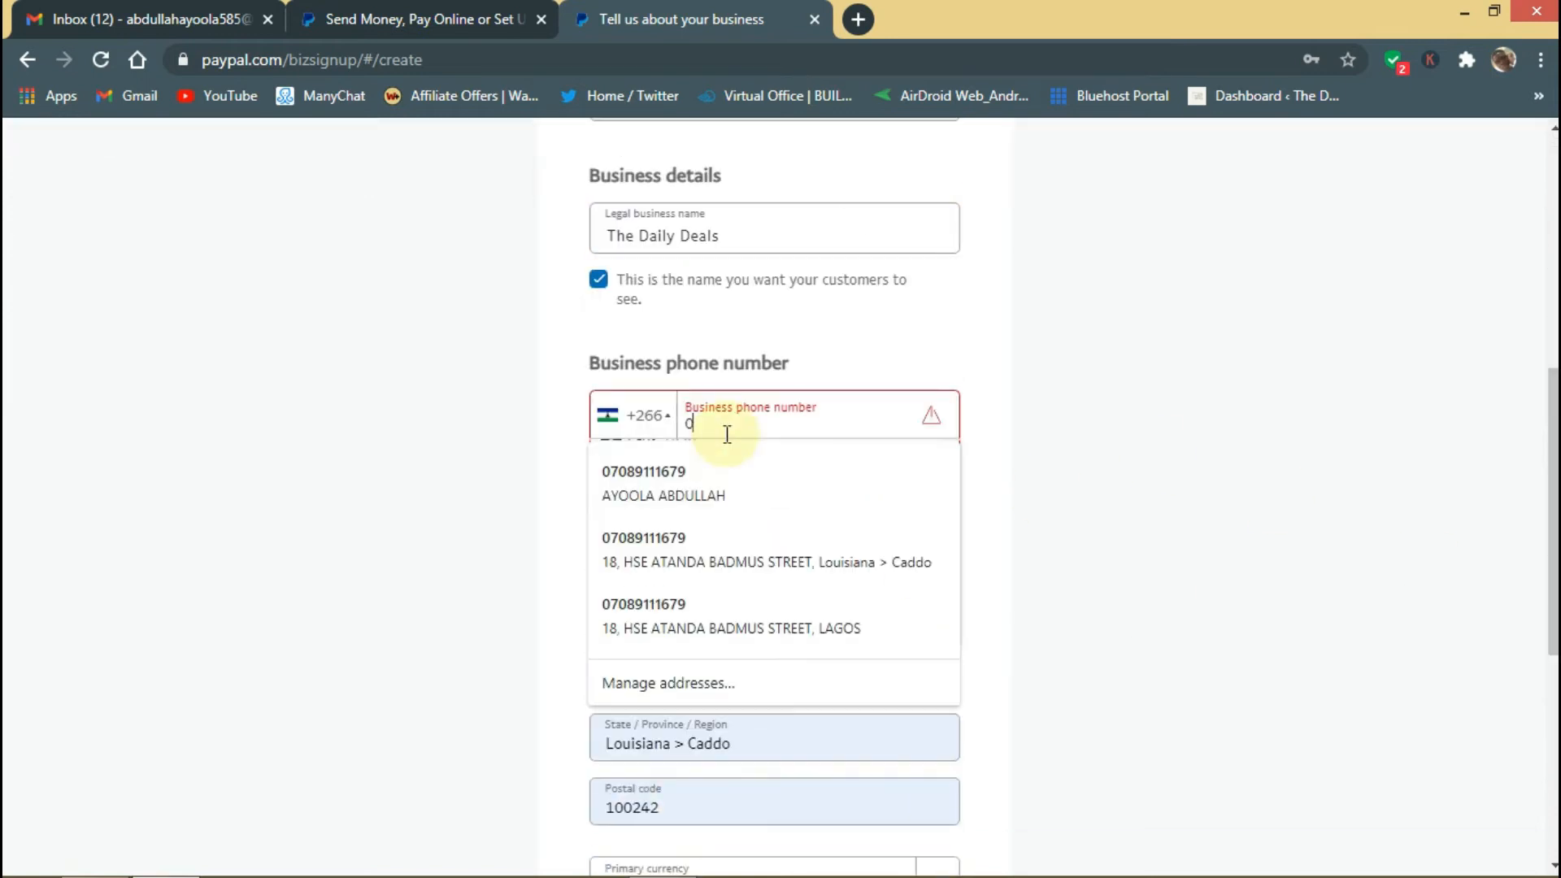
click(833, 607)
Replace the state or region of the business address with "Lagos".
drag(1553, 512, 1553, 612)
drag(740, 485, 495, 495)
text(Lagos)
click(1208, 420)
Change the business phone's country code to Nigeria +234 and complete the phone number.
drag(1553, 611, 1553, 437)
click(723, 622)
click(656, 503)
click(812, 622)
key(BackSpace)
key(BackSpace)
key(BackSpace)
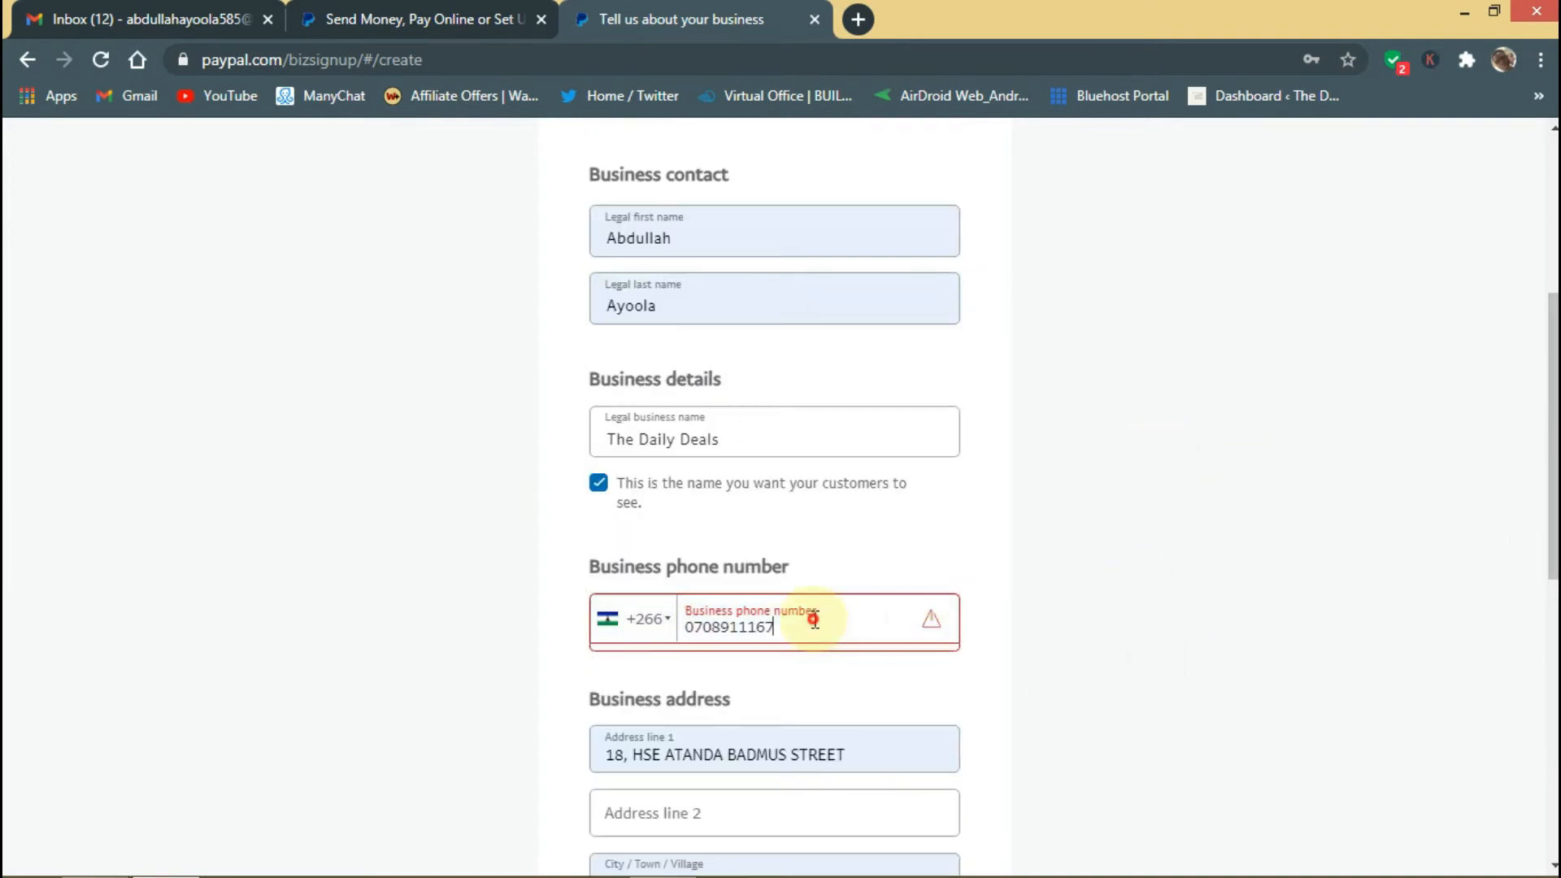
click(650, 622)
drag(950, 740, 951, 763)
click(858, 719)
click(781, 634)
text(679)
Accept the User Agreement and Privacy Statement and submit the business information form.
drag(1554, 437, 1554, 490)
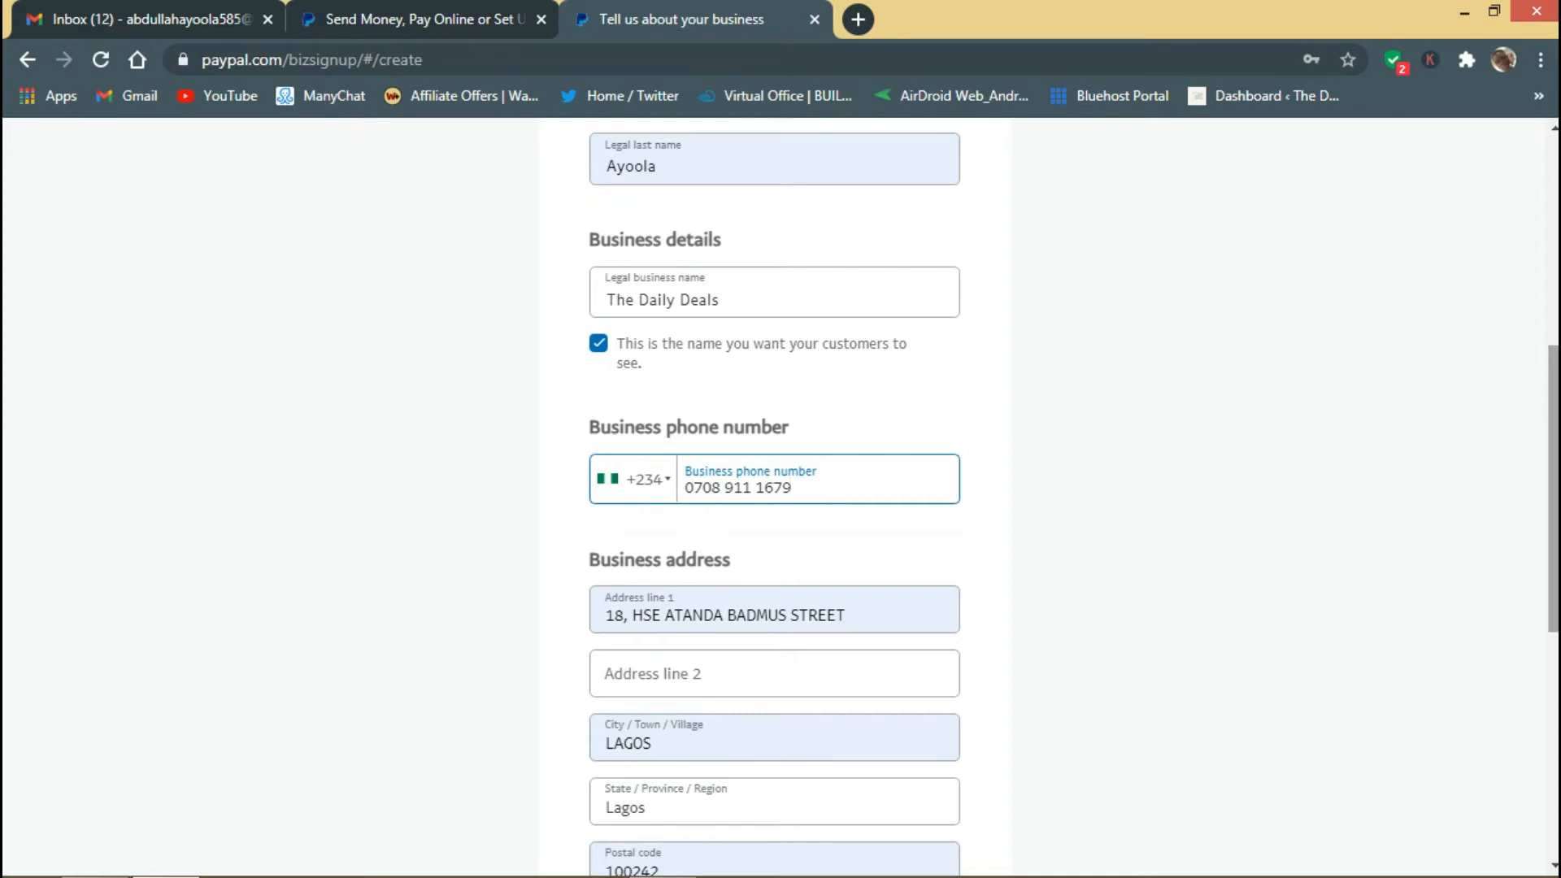
drag(1554, 496, 1553, 719)
click(598, 535)
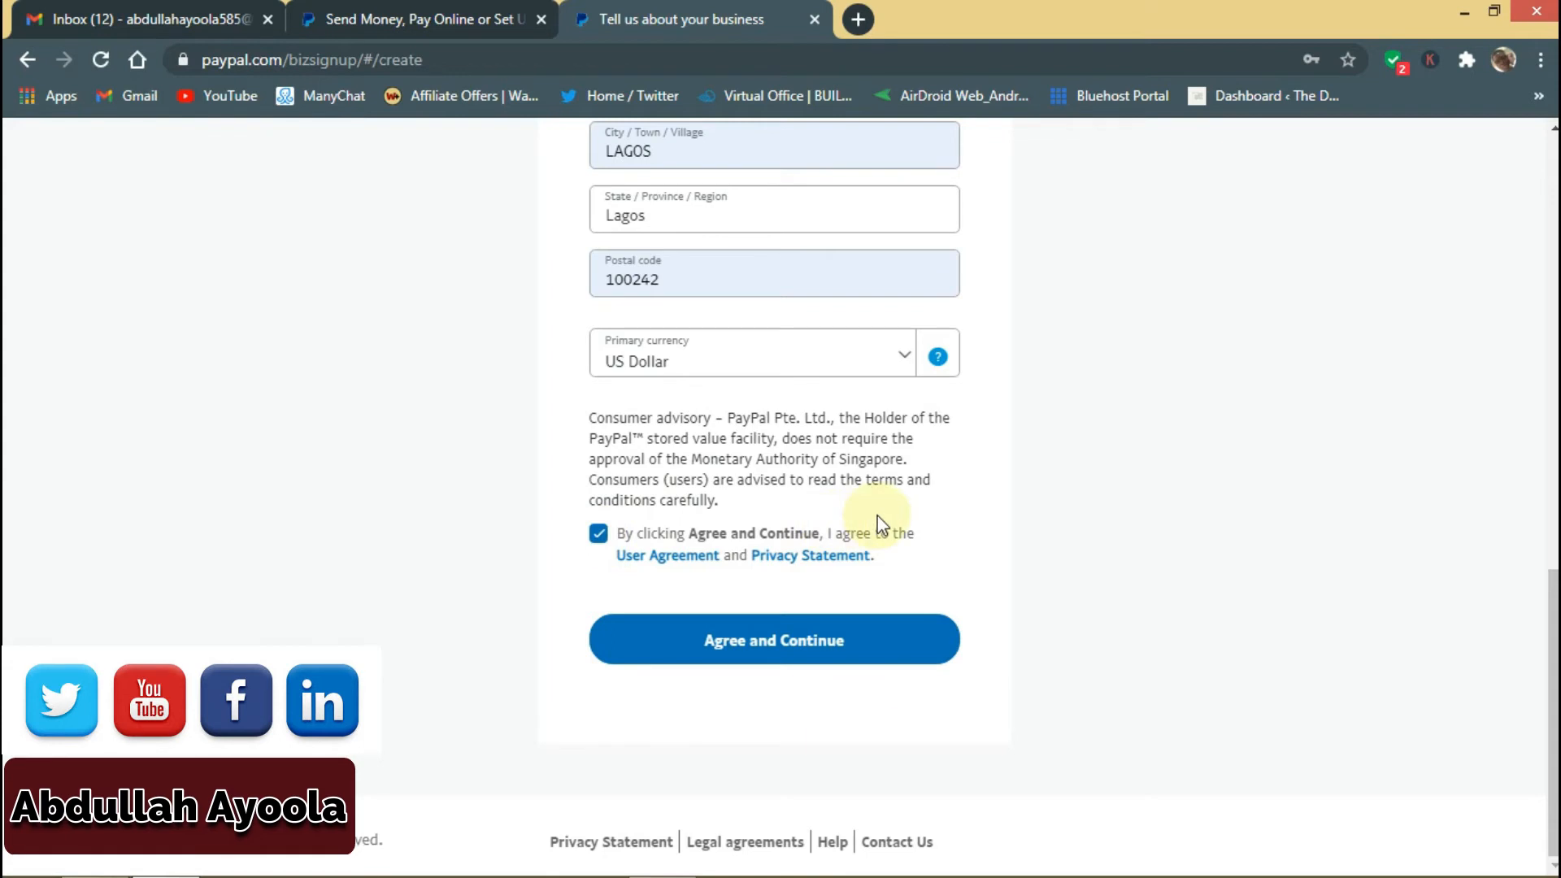
click(816, 637)
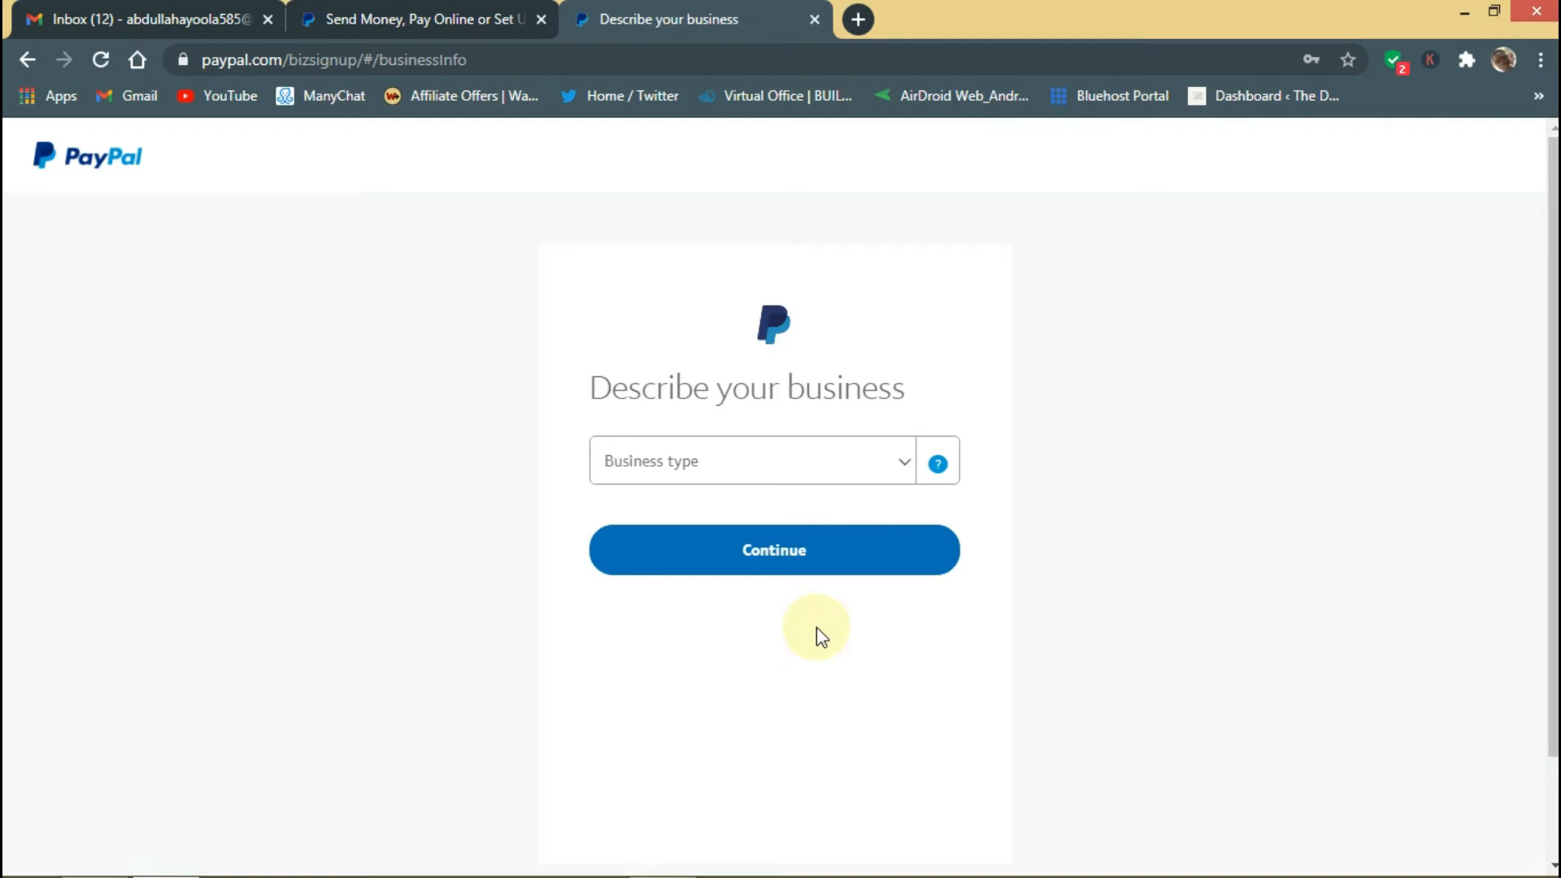
Look through the business types and choose Individual/Sole Proprietorship.
click(882, 469)
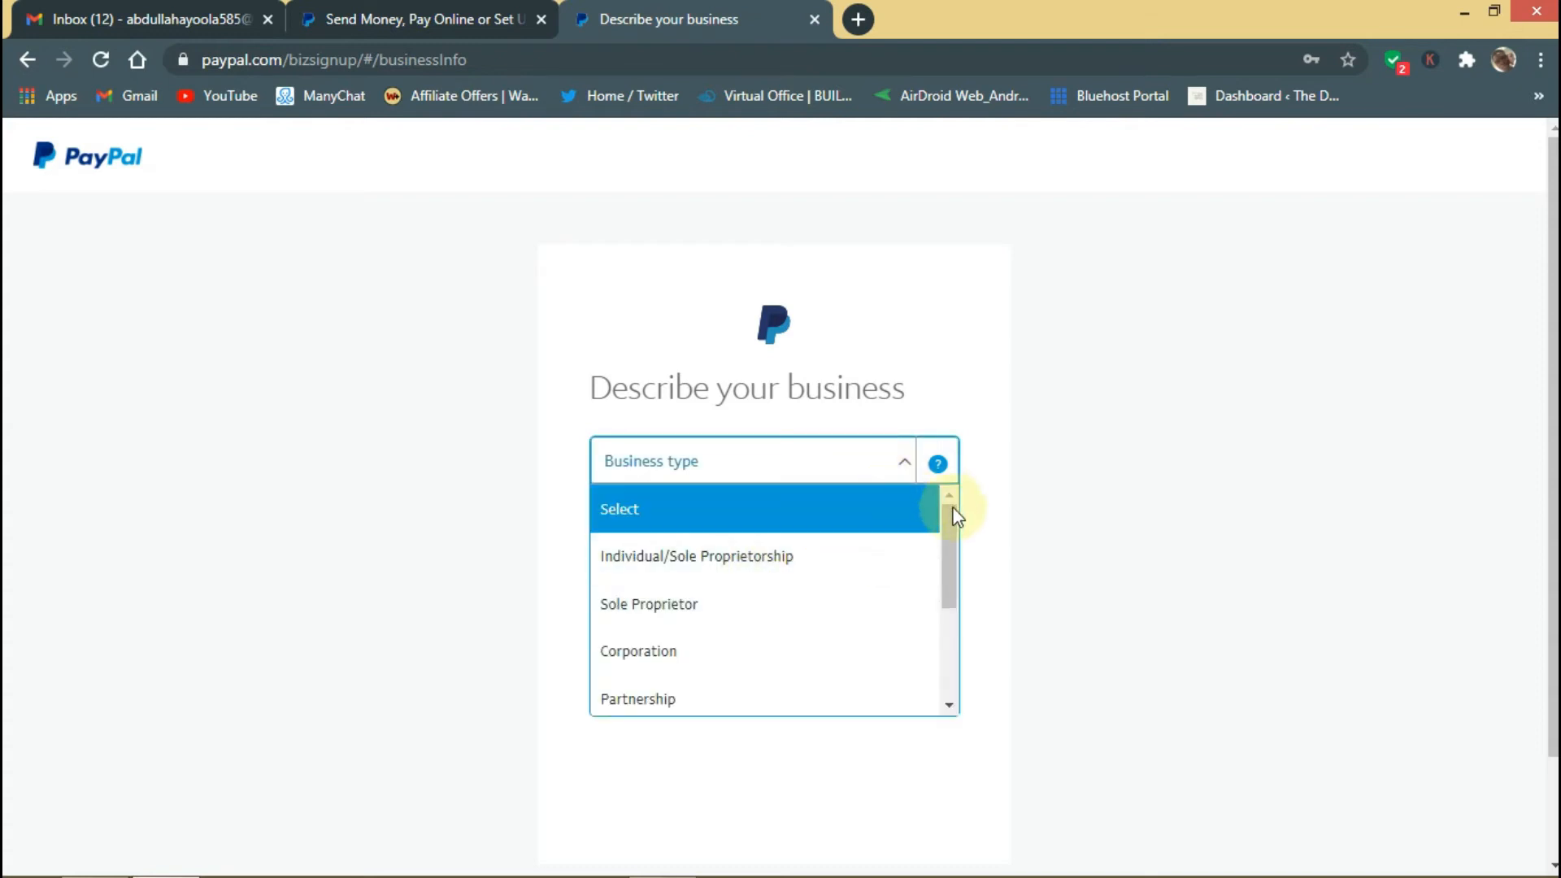
drag(951, 527, 986, 446)
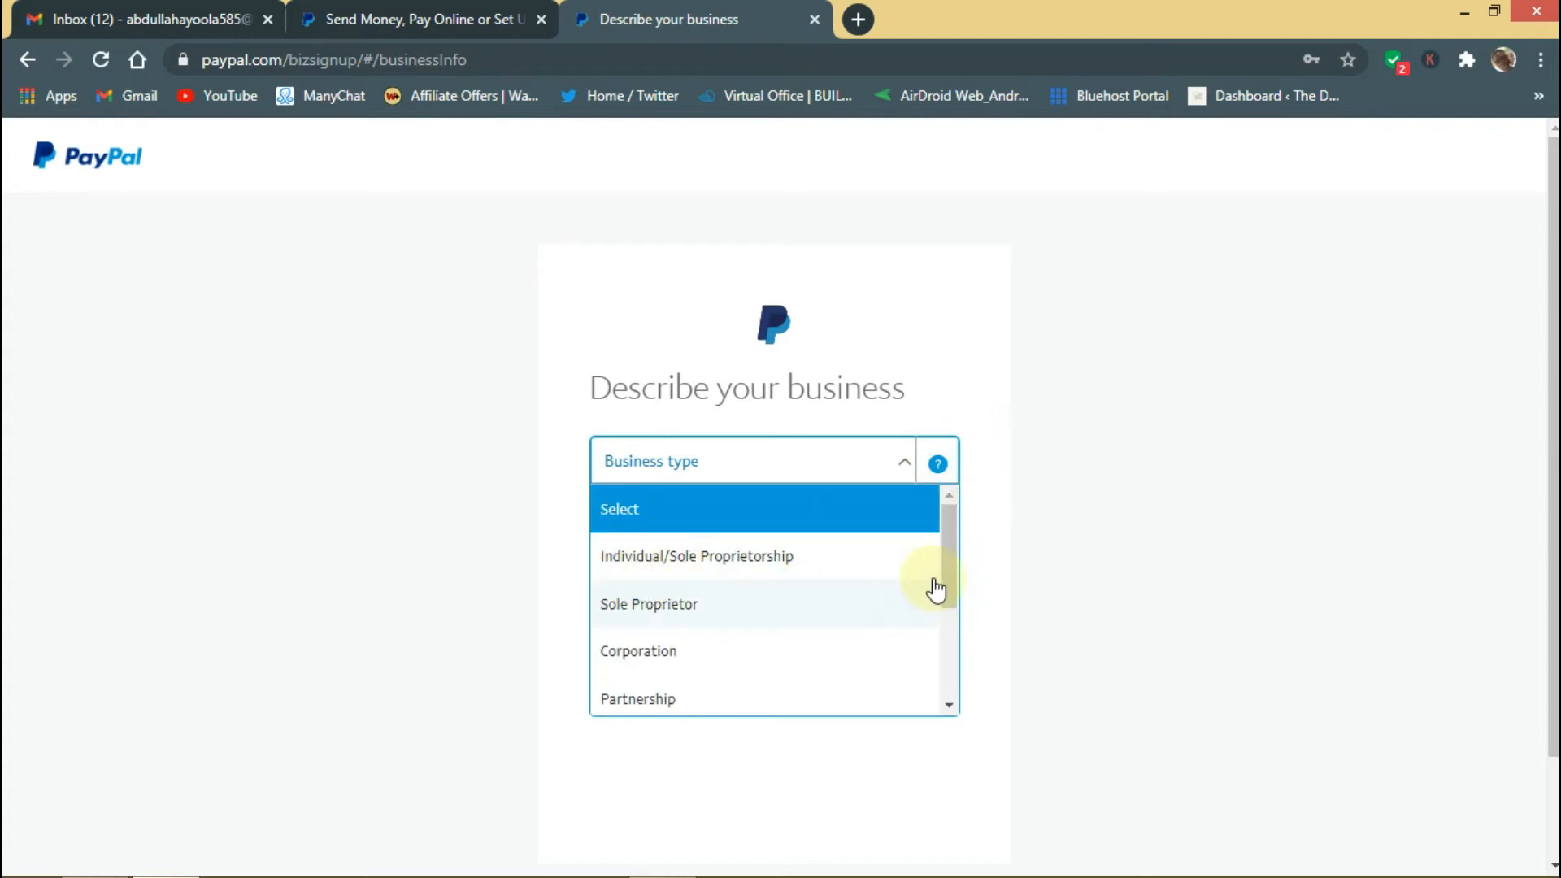
drag(948, 597, 962, 544)
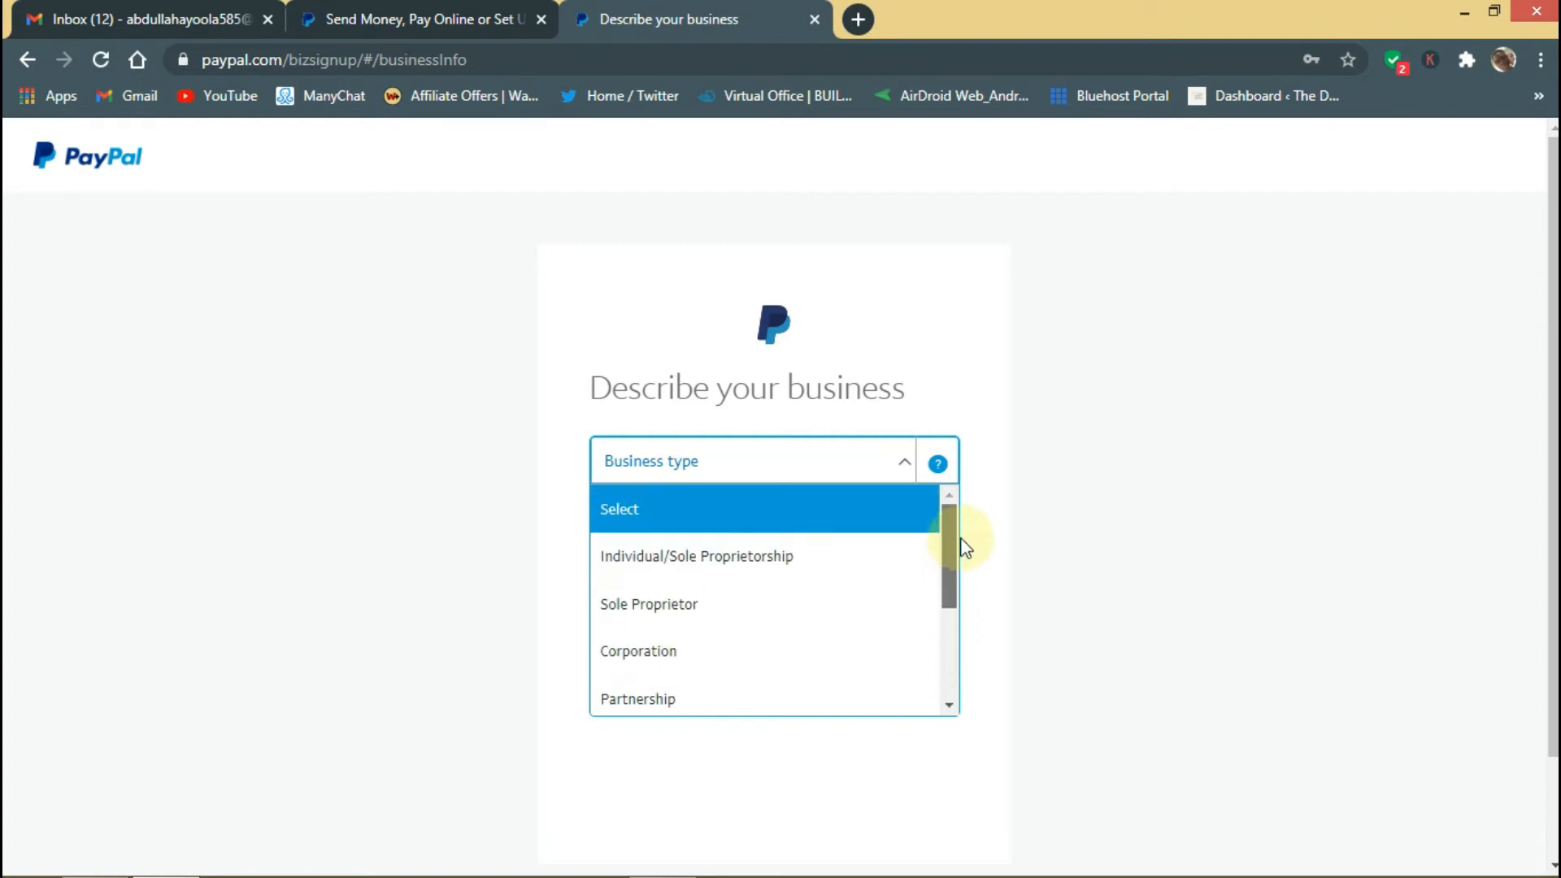
click(772, 561)
Search the service keywords for "Digital Marketing", choose Direct Marketing-Other Direct Marketers, and continue with the website left blank.
click(792, 533)
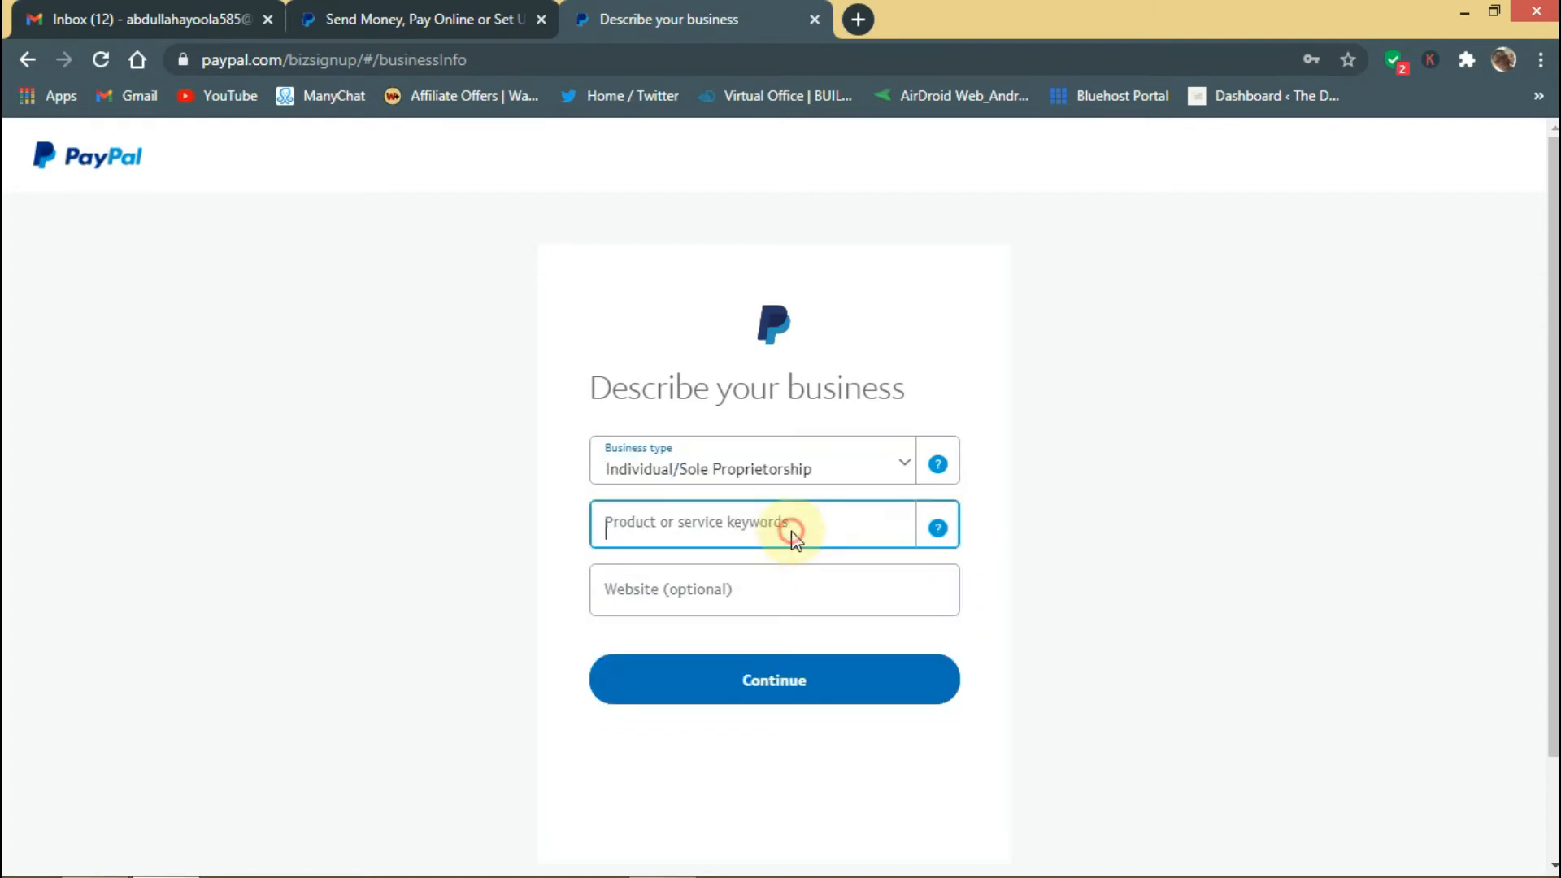
text(D)
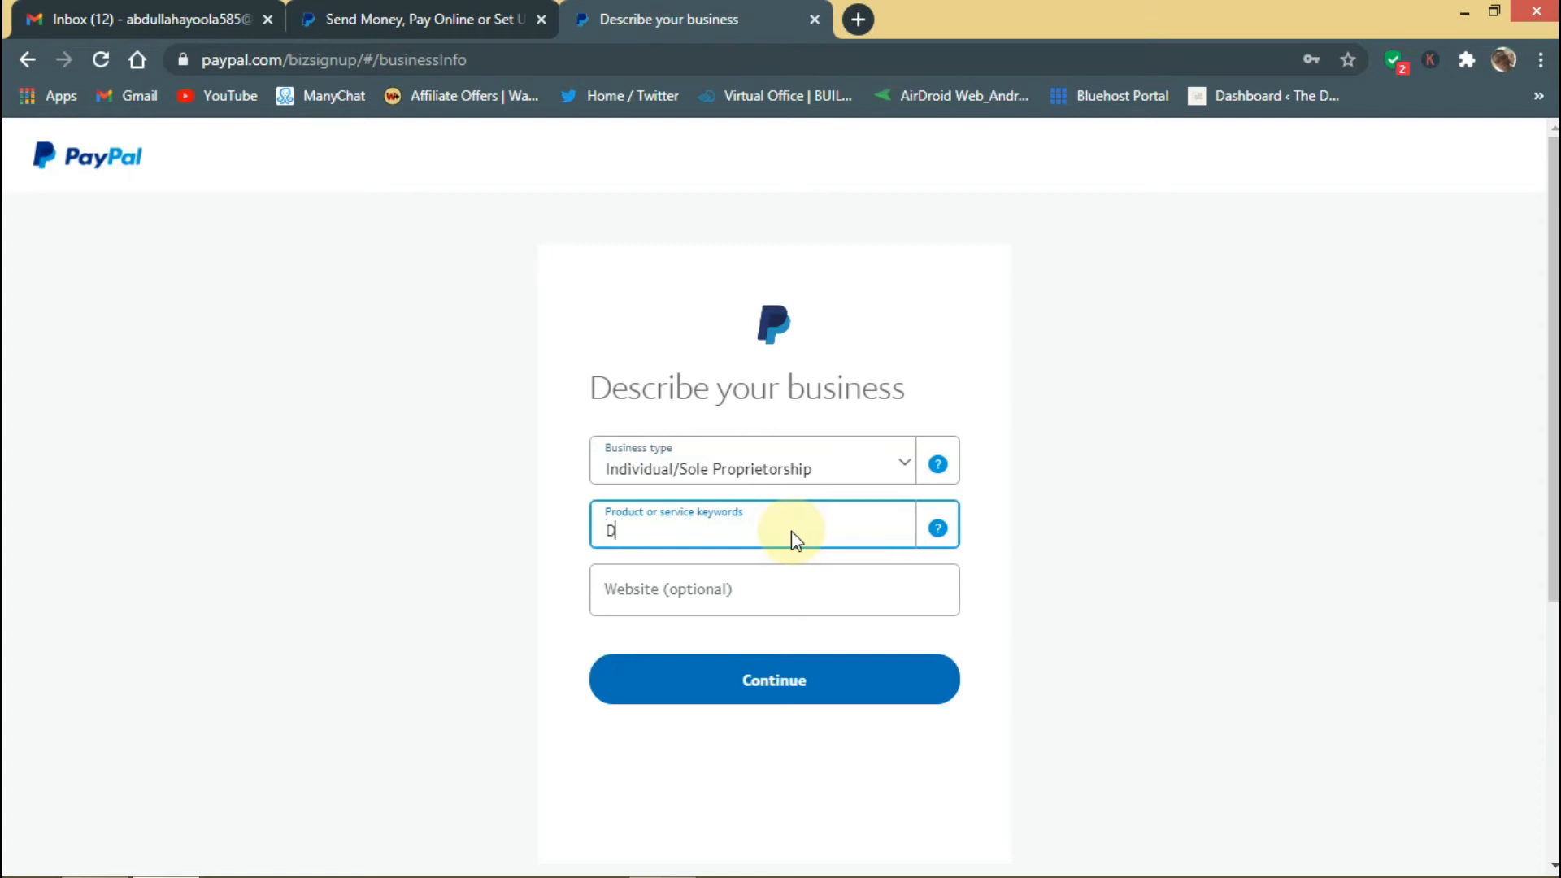
text(igital Ma)
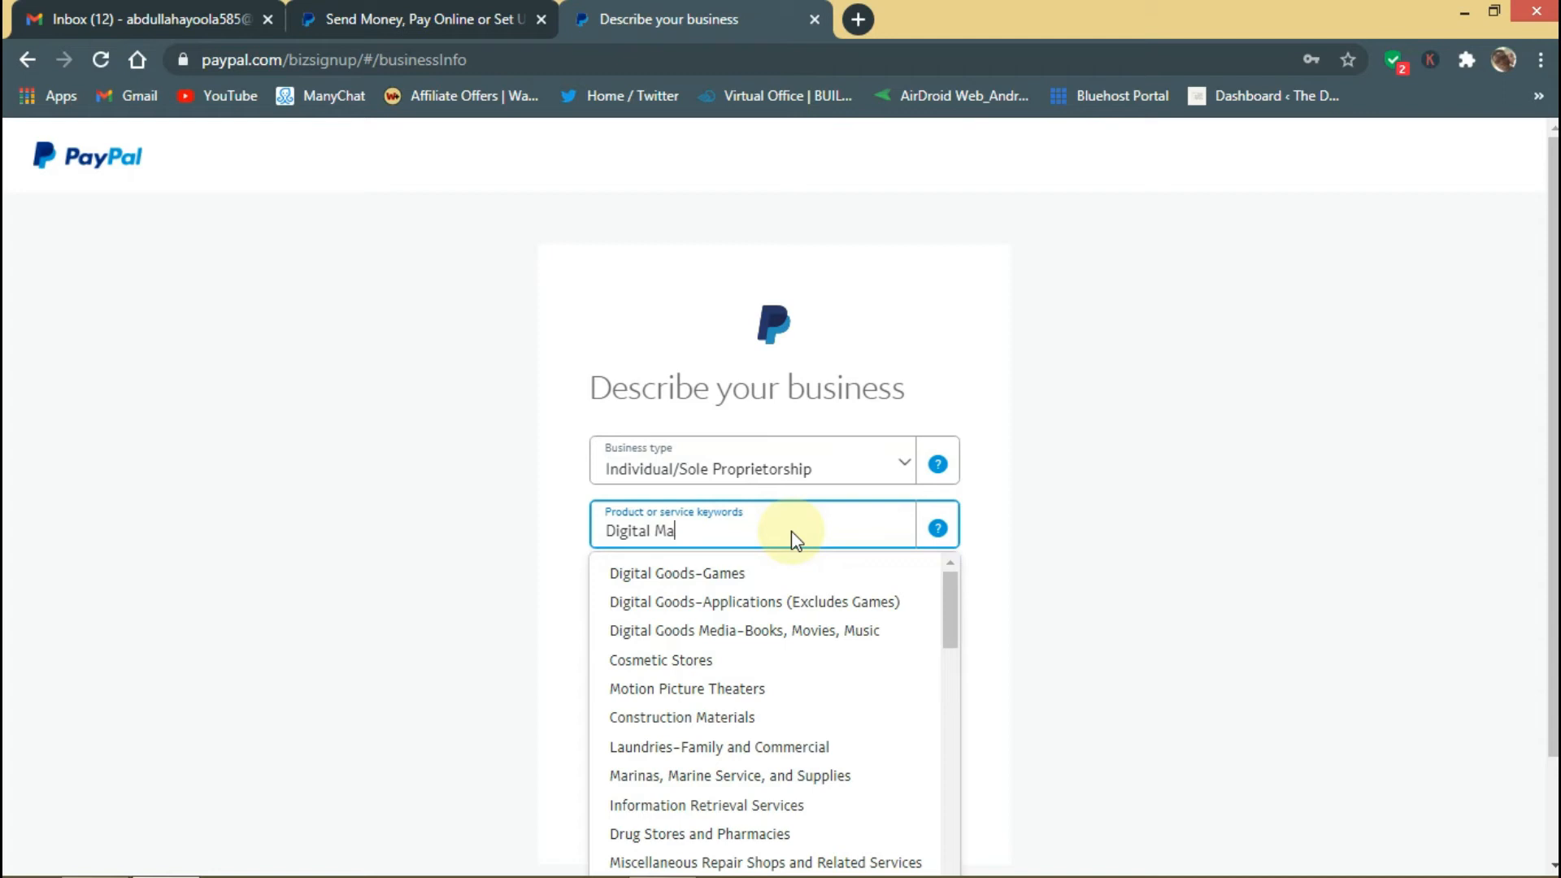
text(rketing)
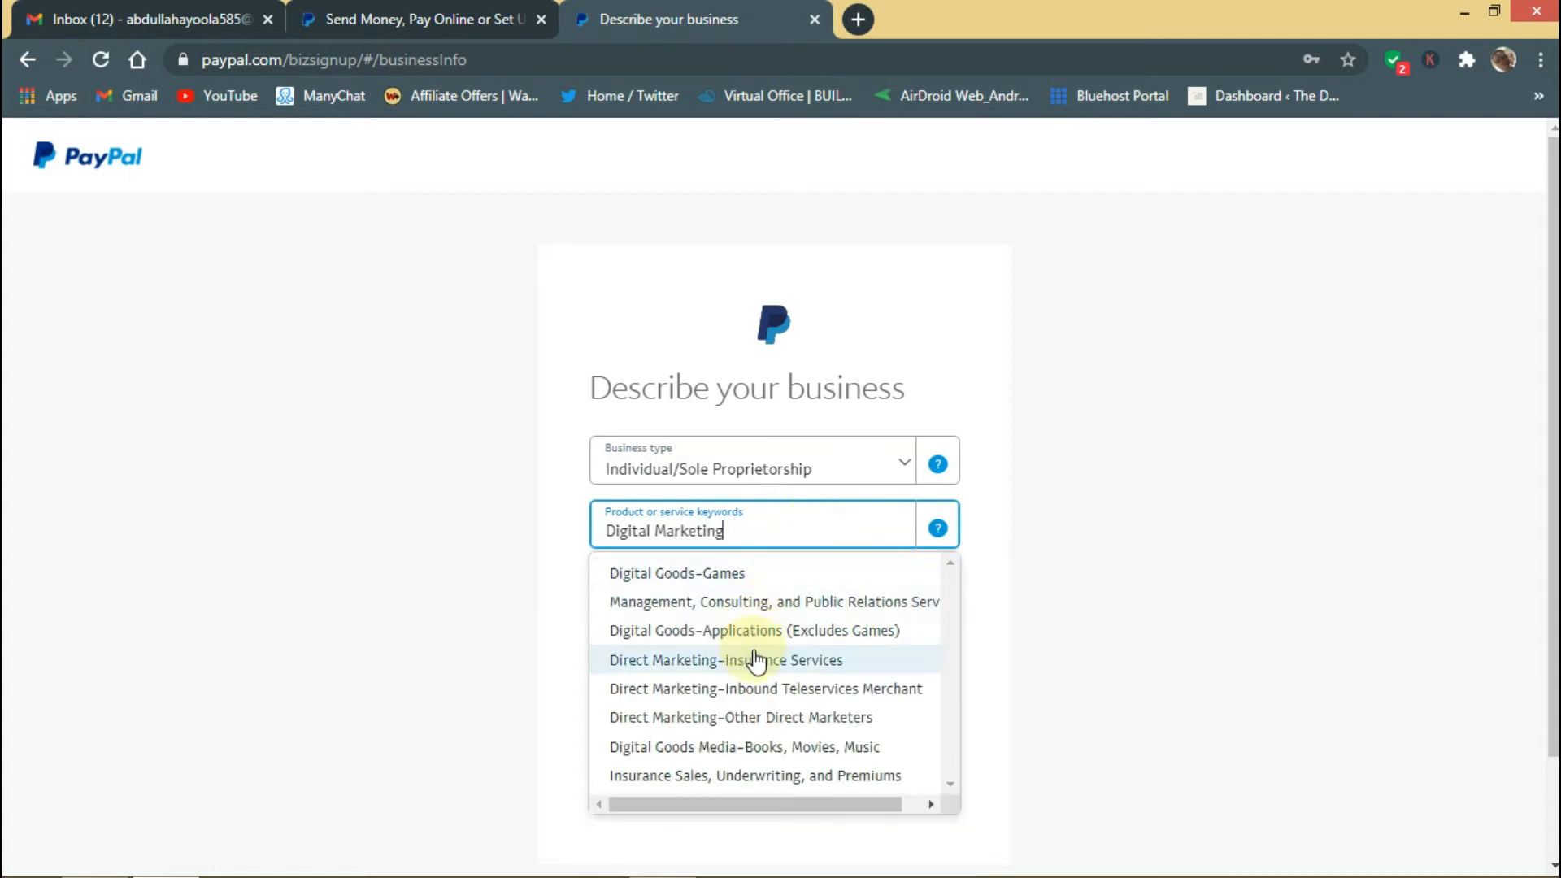
click(784, 724)
click(717, 592)
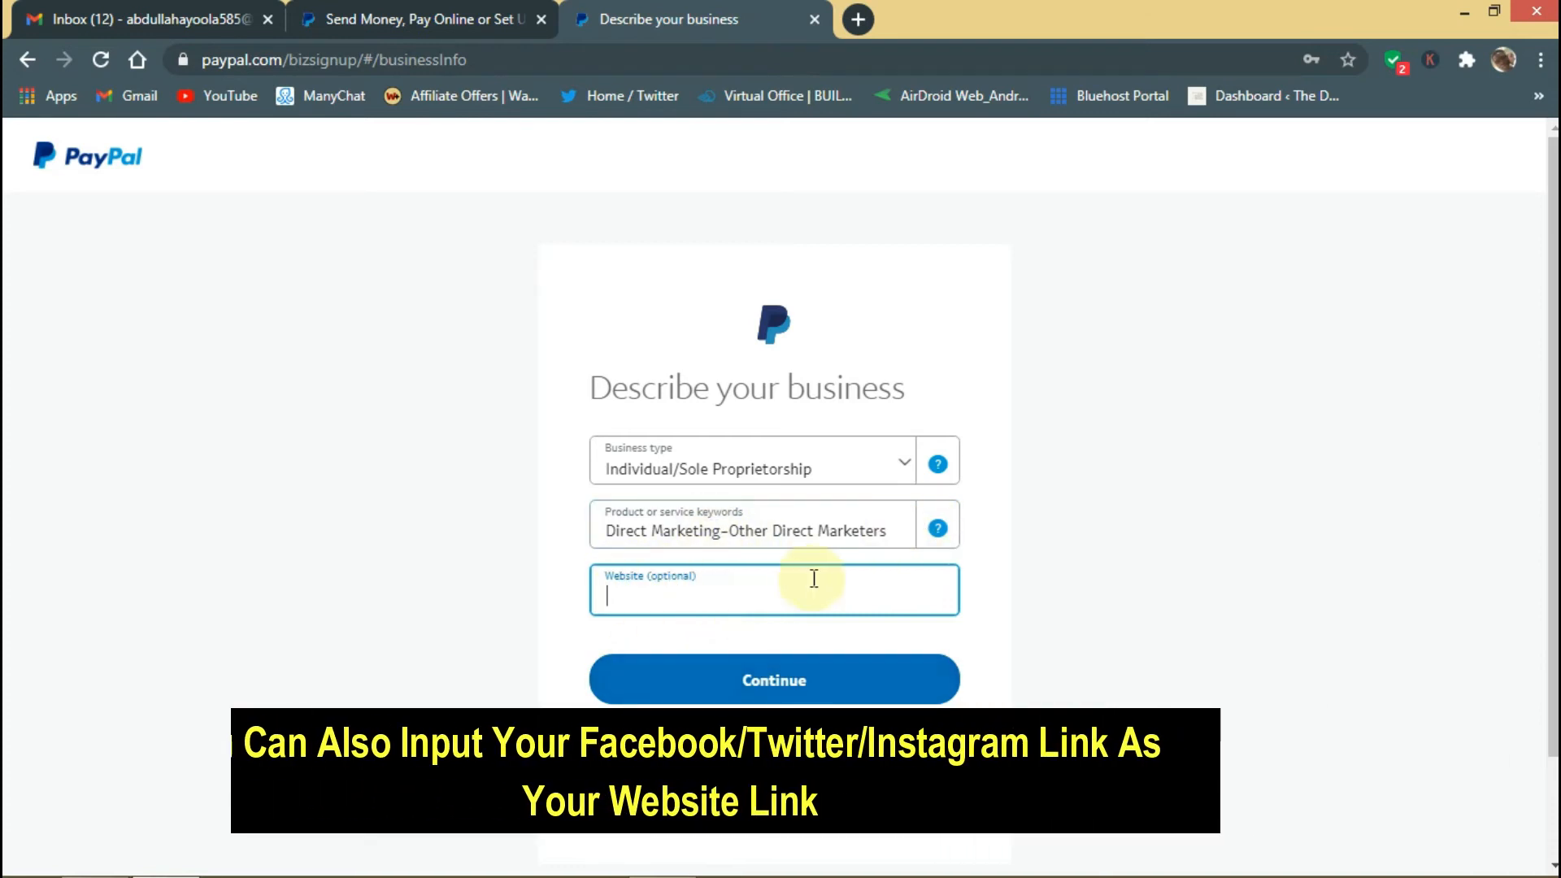
click(796, 681)
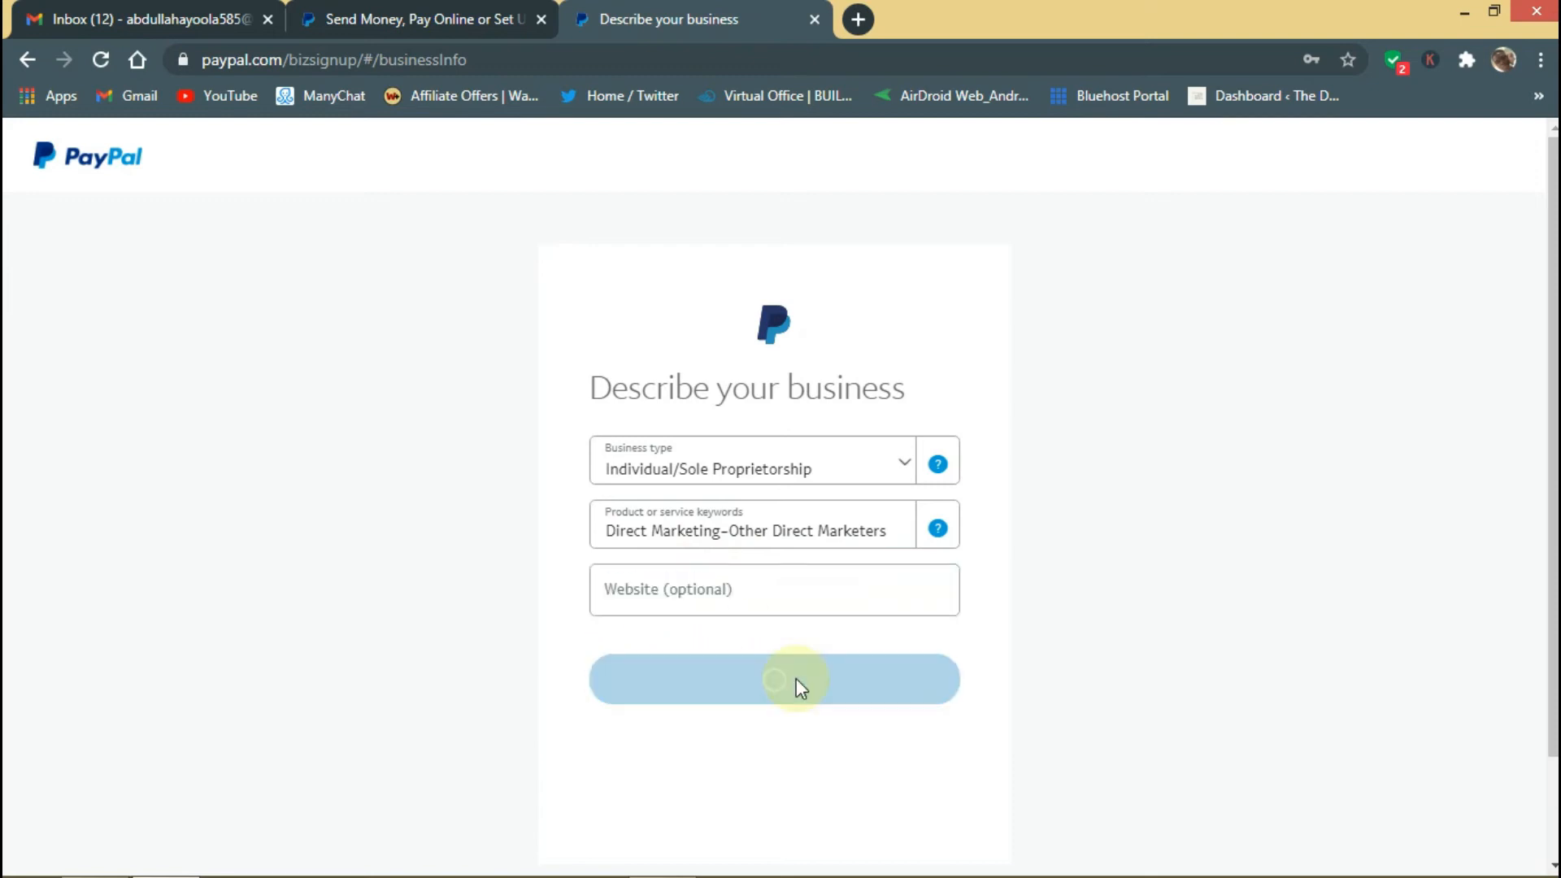
Enter the account holder's date of birth in the day, month and year fields.
click(651, 599)
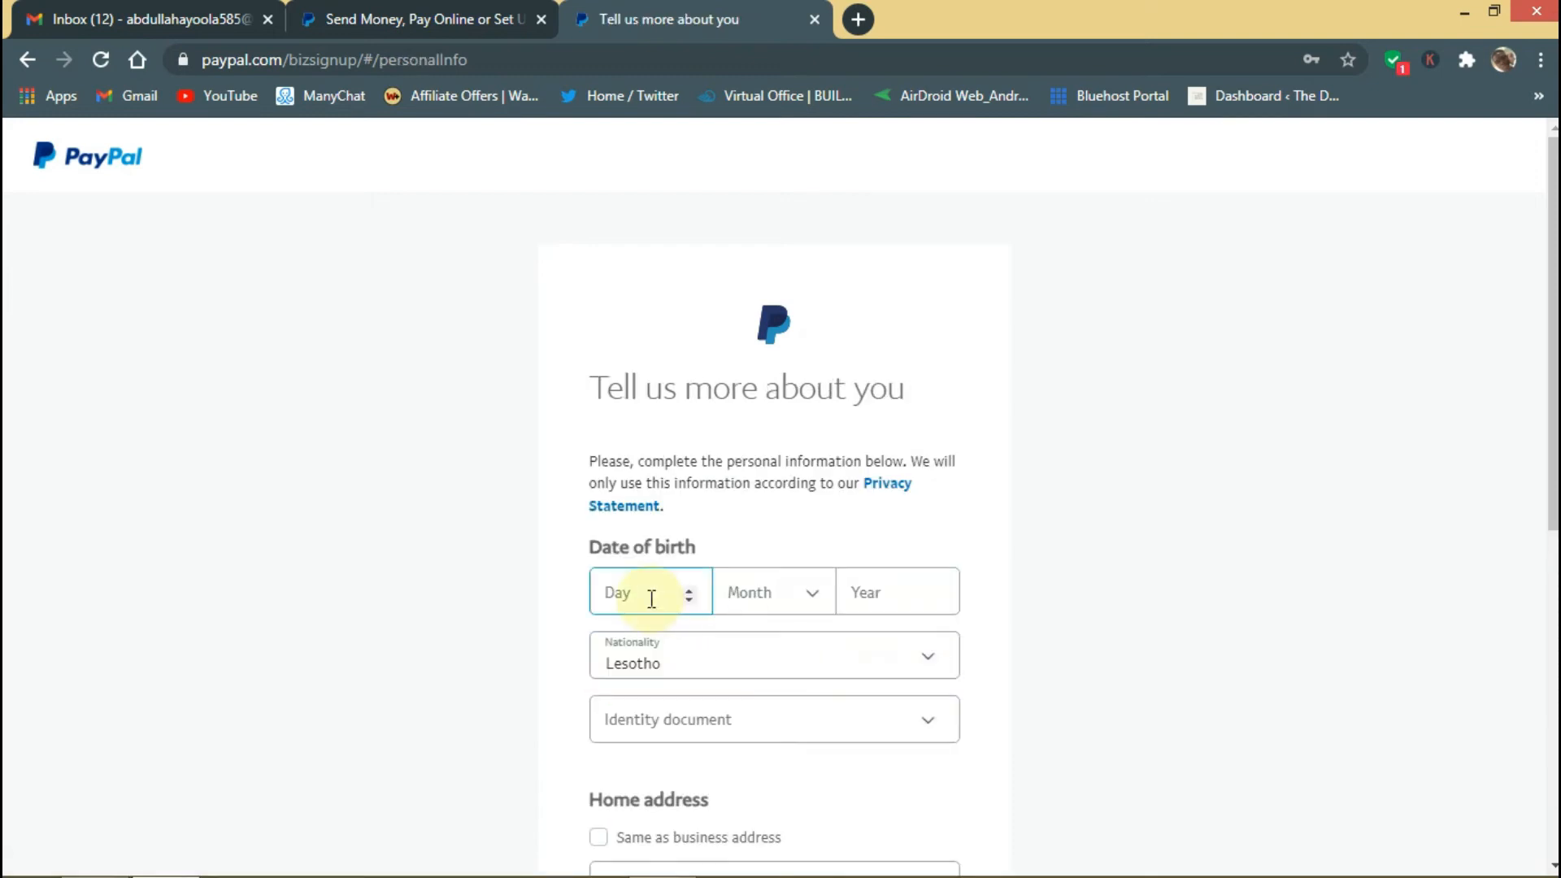
scroll(777, 272, down, 2)
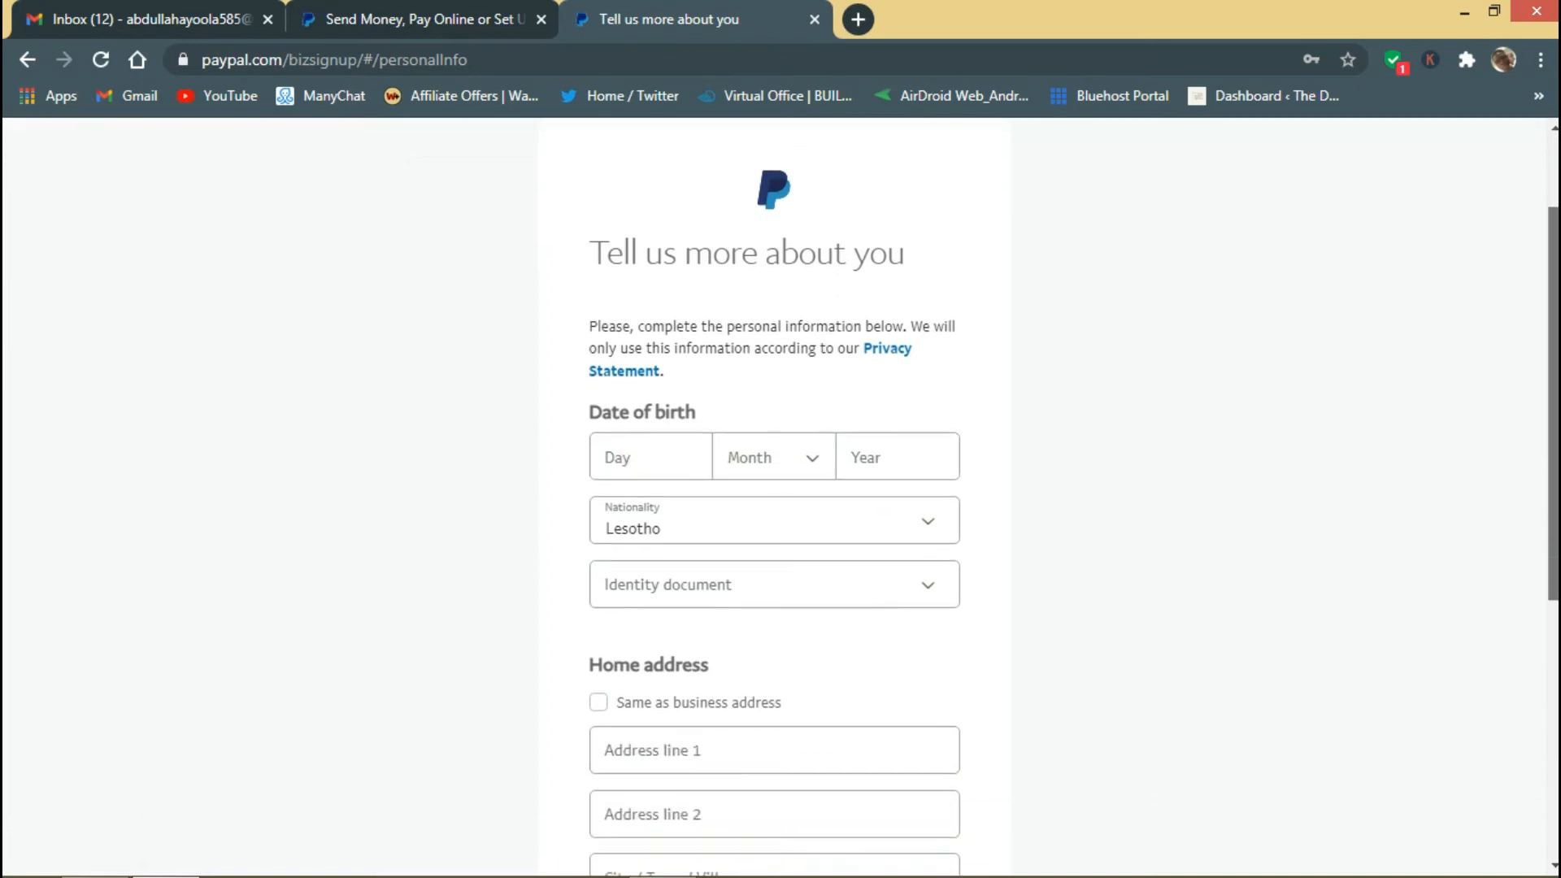
click(656, 409)
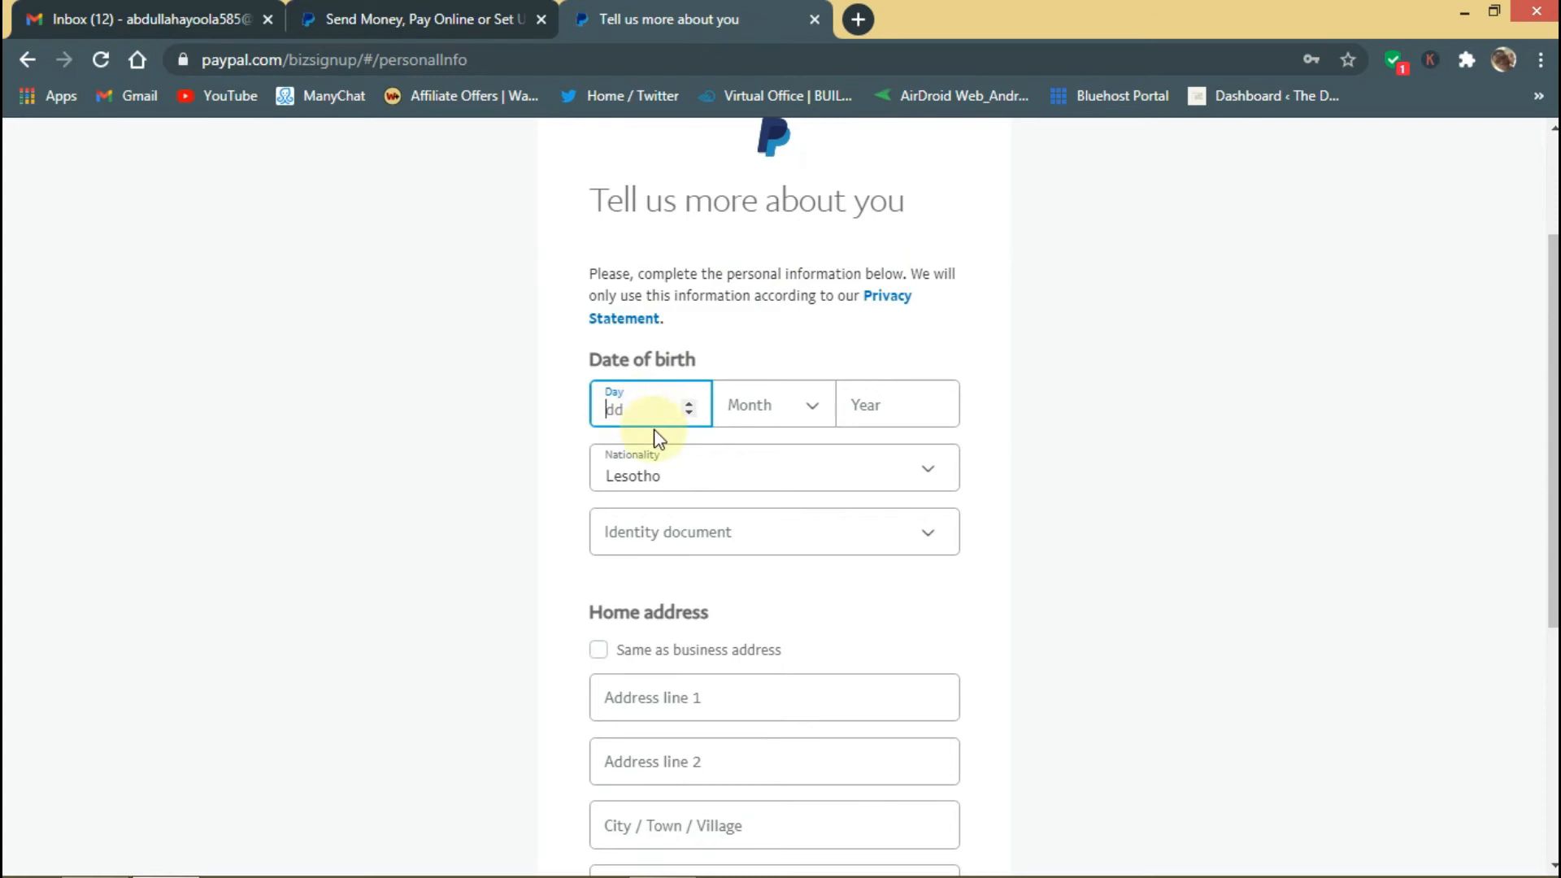
text(10)
click(756, 405)
click(767, 545)
click(885, 406)
text(2002)
Set the nationality to Nigeria and the identity document to National ID.
click(785, 533)
click(765, 602)
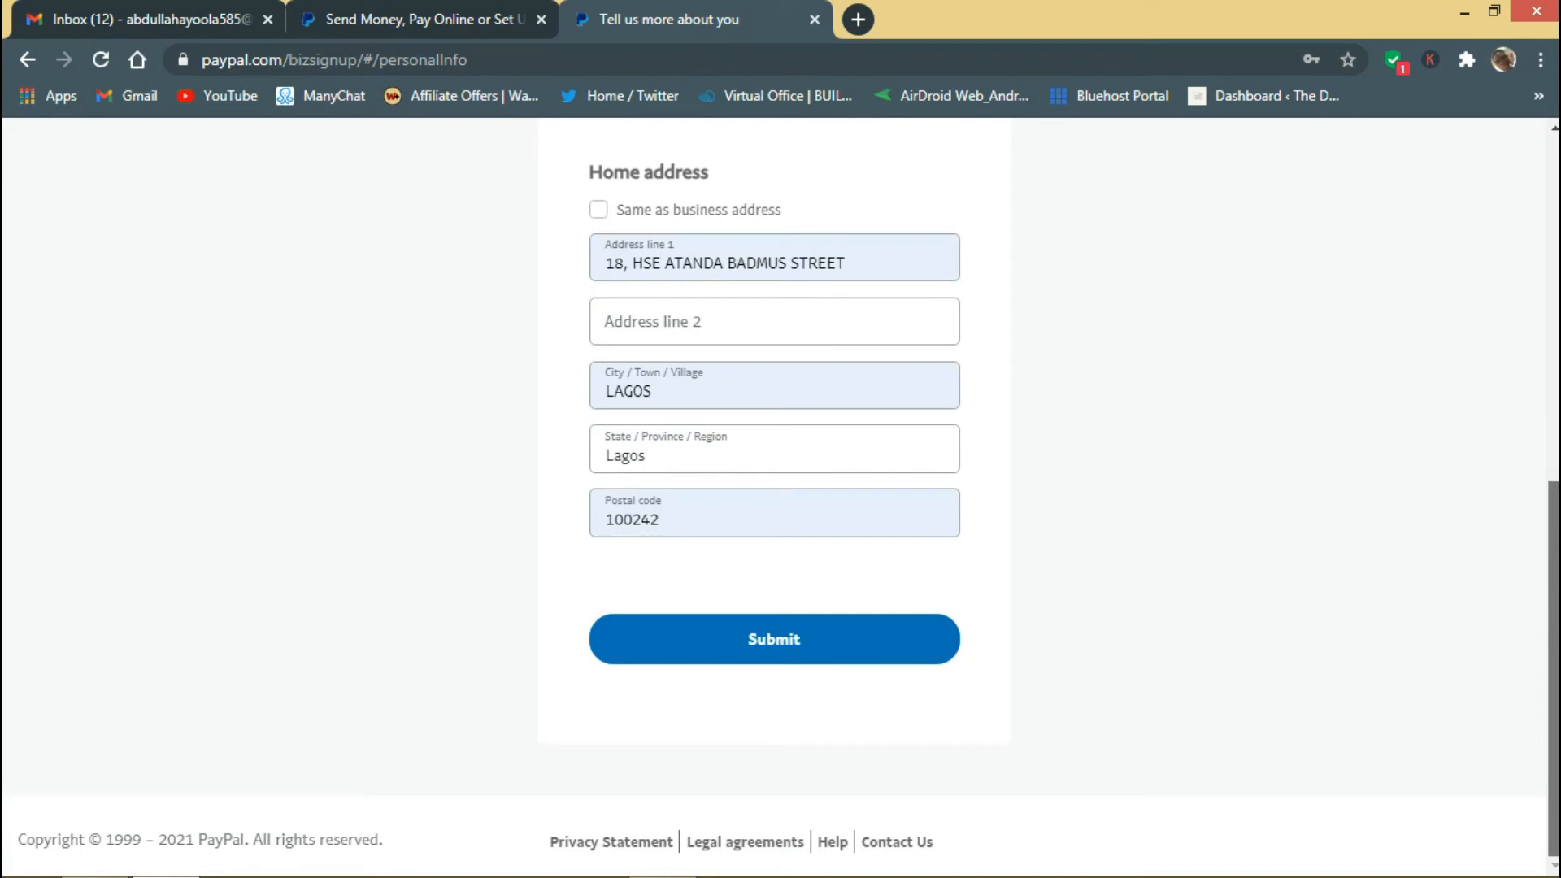
scroll(777, 488, up, 8)
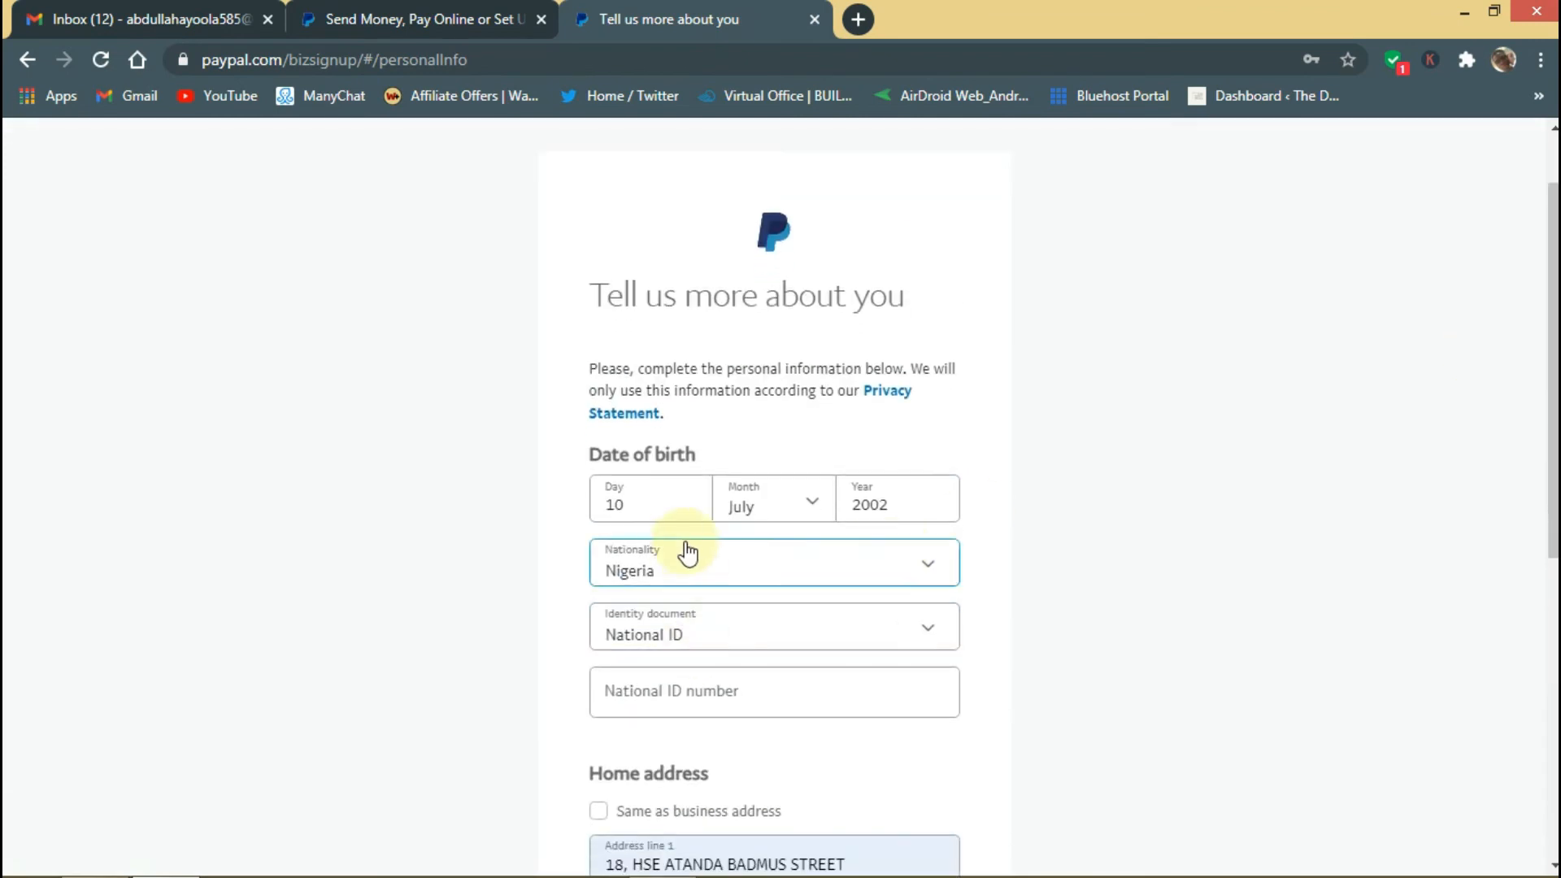
Check the identity document options, keep National ID, and enter the national ID number.
click(695, 699)
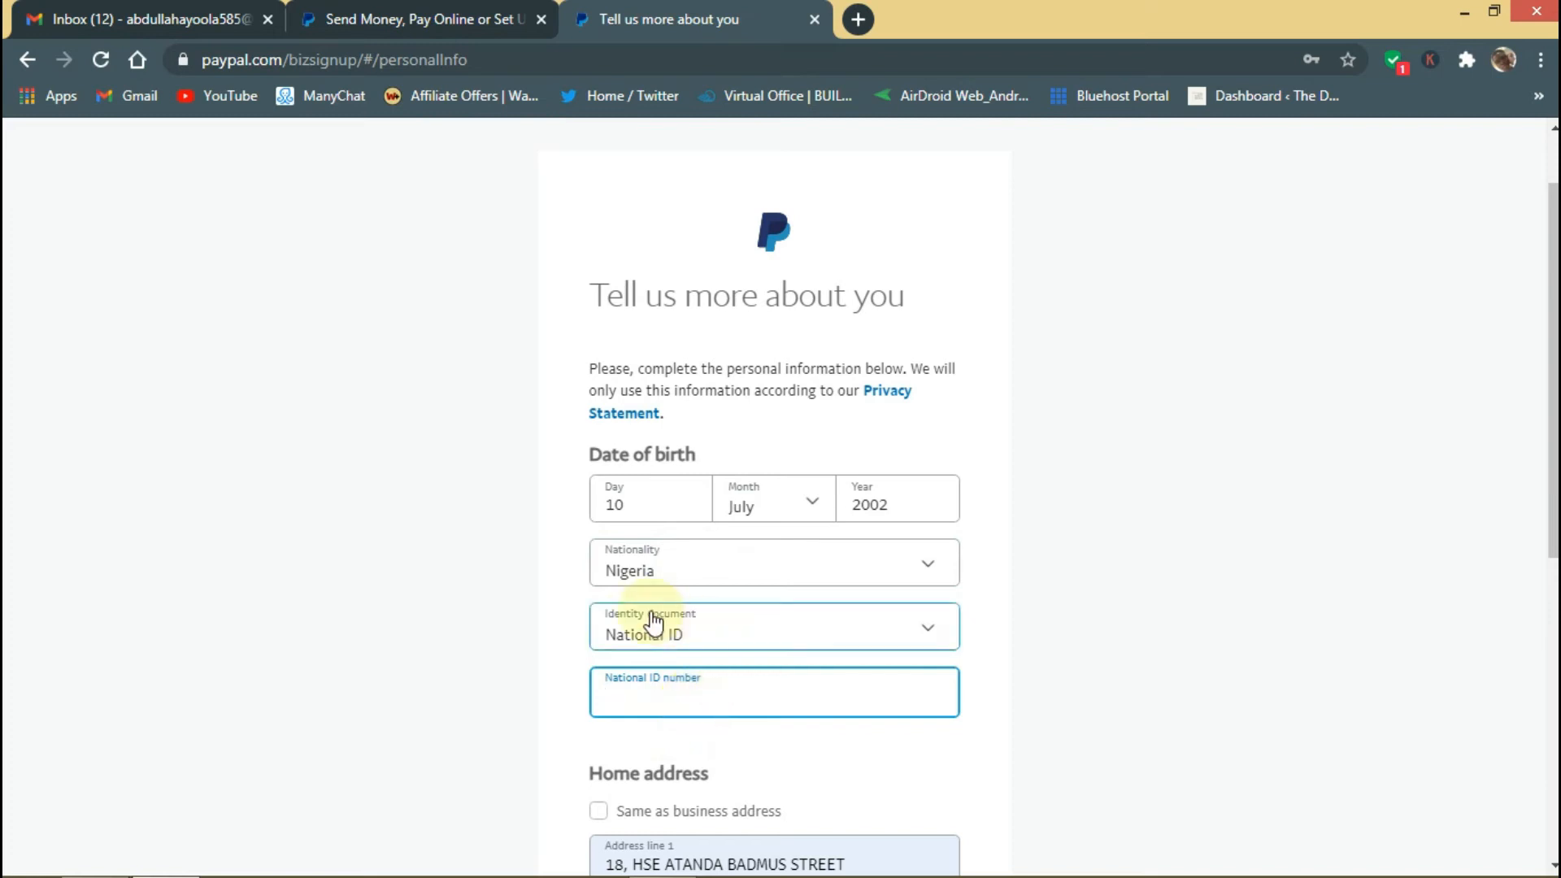
click(708, 637)
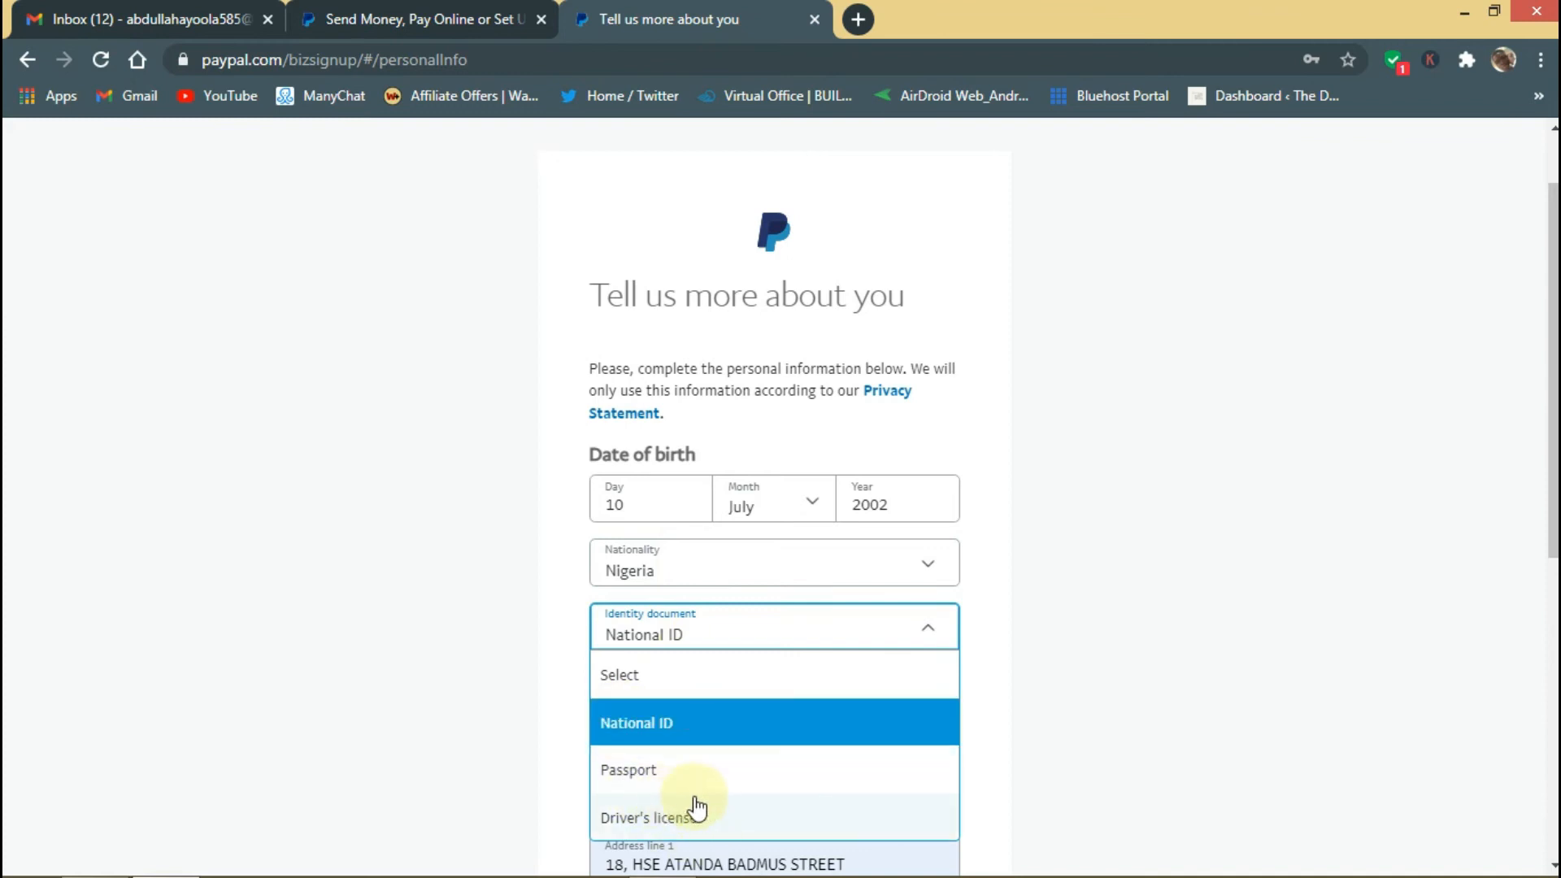
click(667, 726)
click(738, 687)
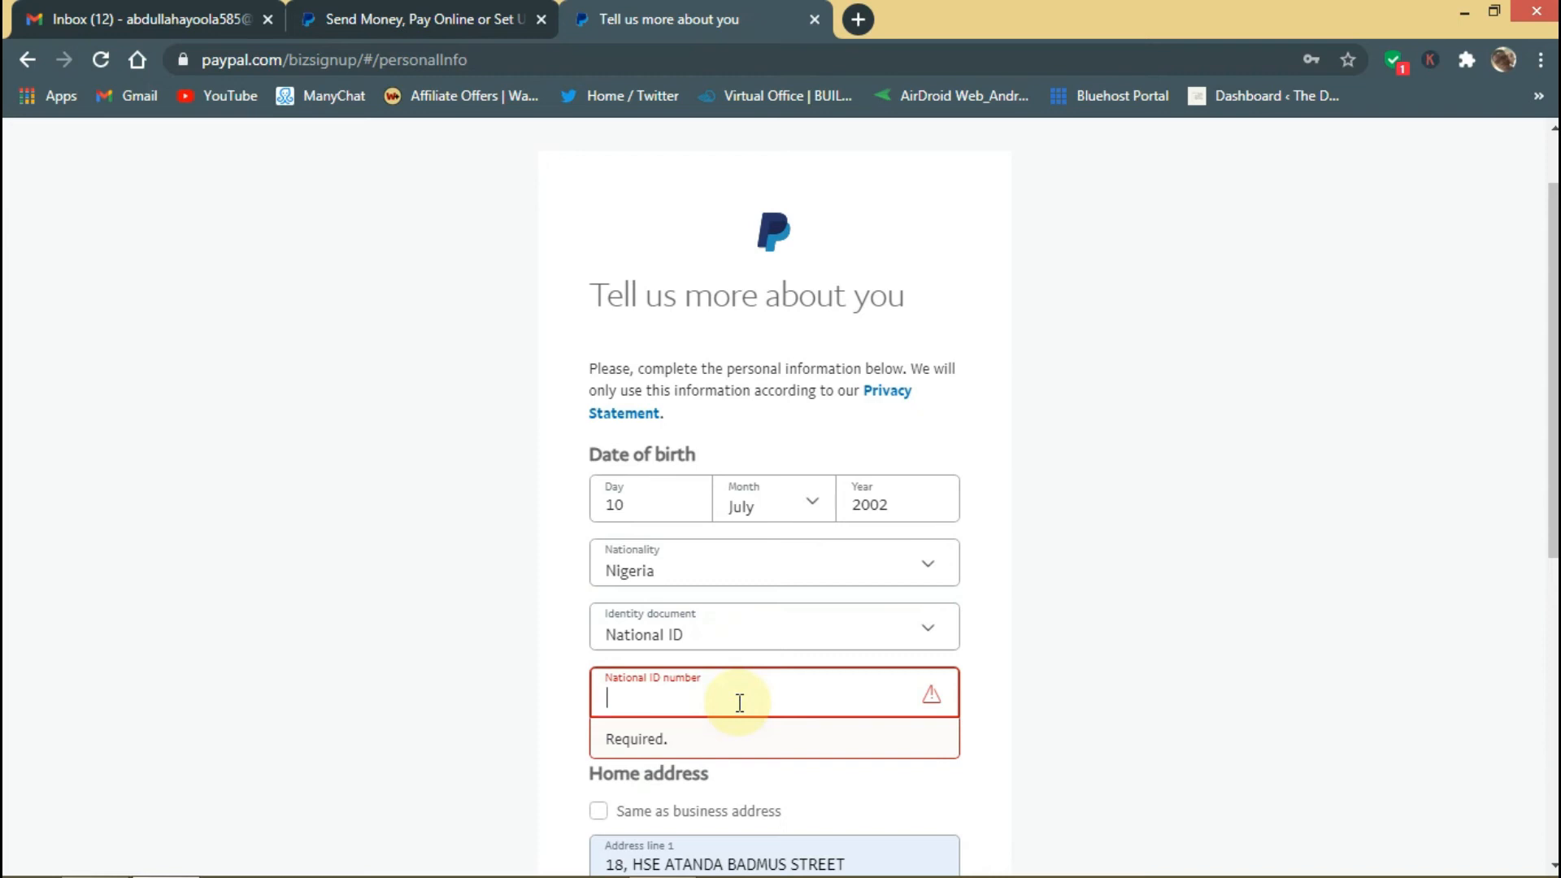
text(?)
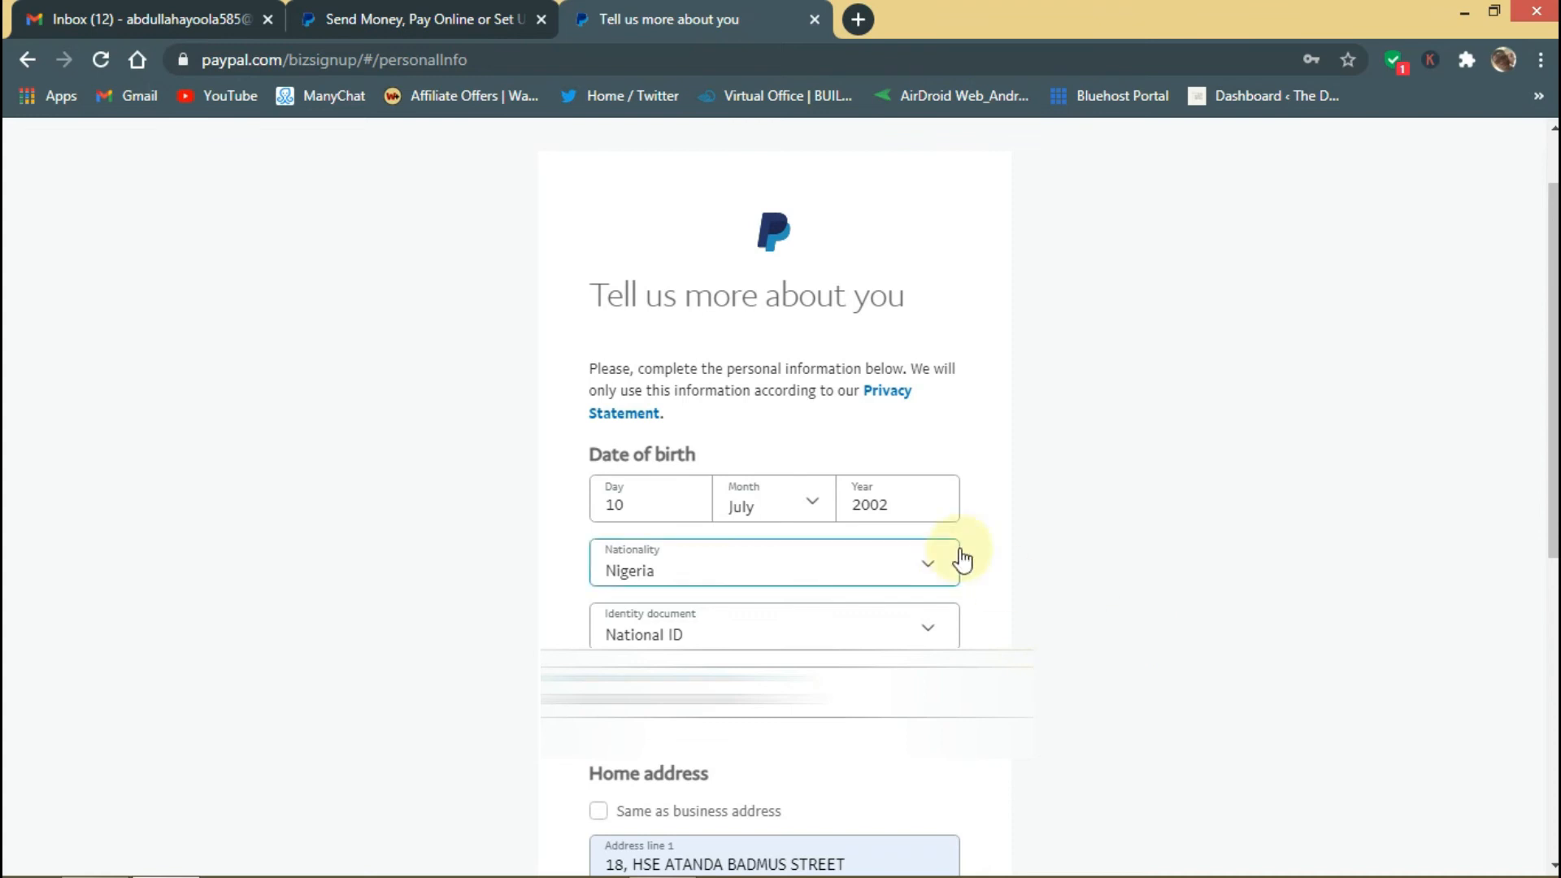
Set the home address to be the same as the business address and submit the personal information form.
scroll(1048, 521, down, 1)
scroll(1049, 496, down, 3)
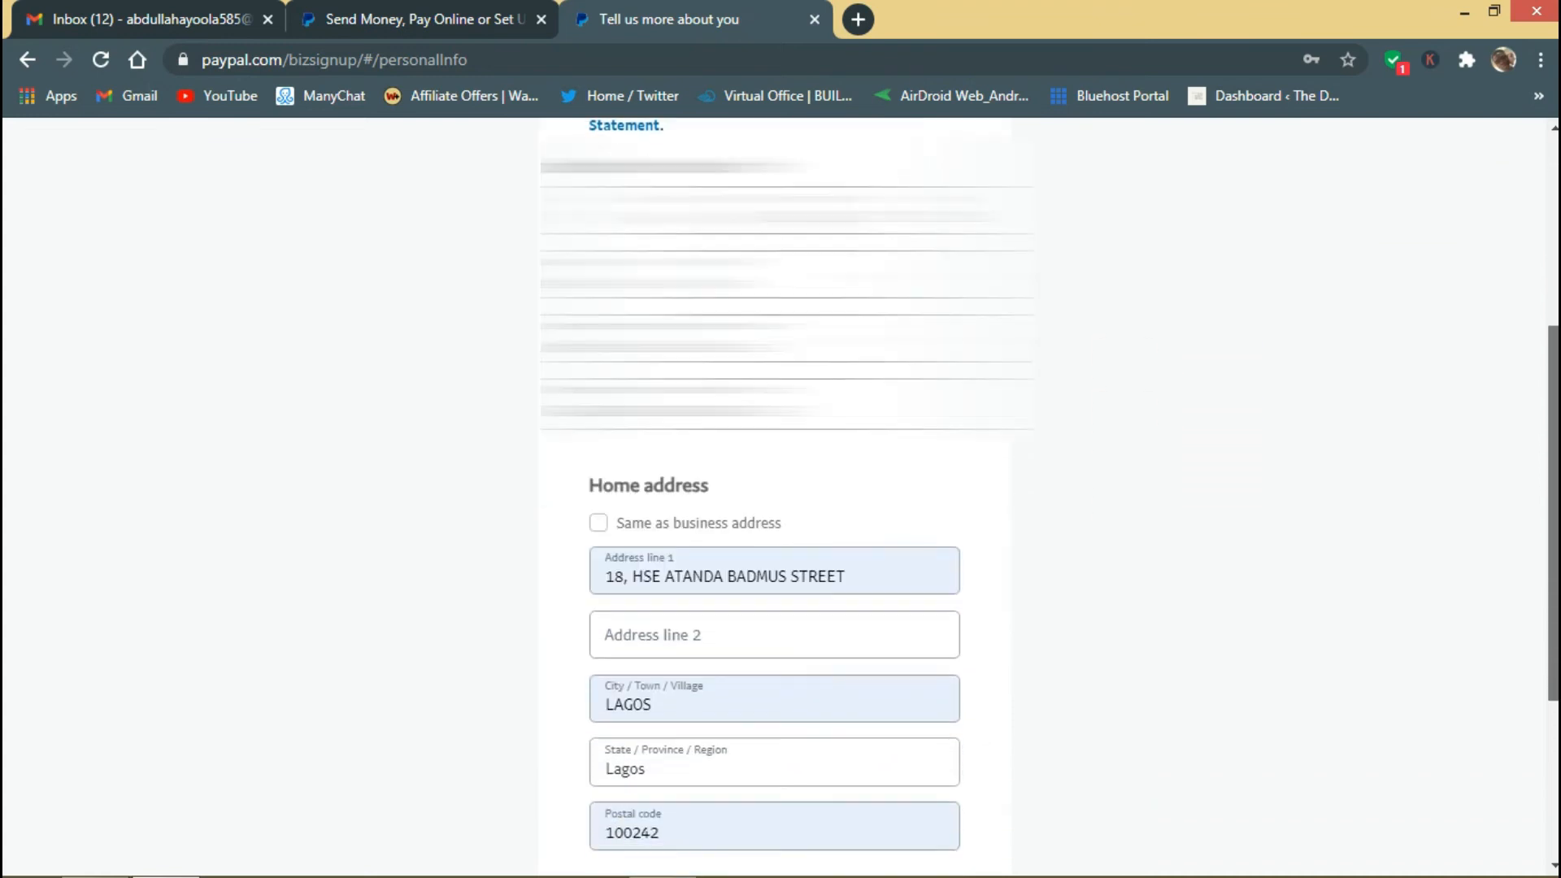
scroll(1392, 435, down, 2)
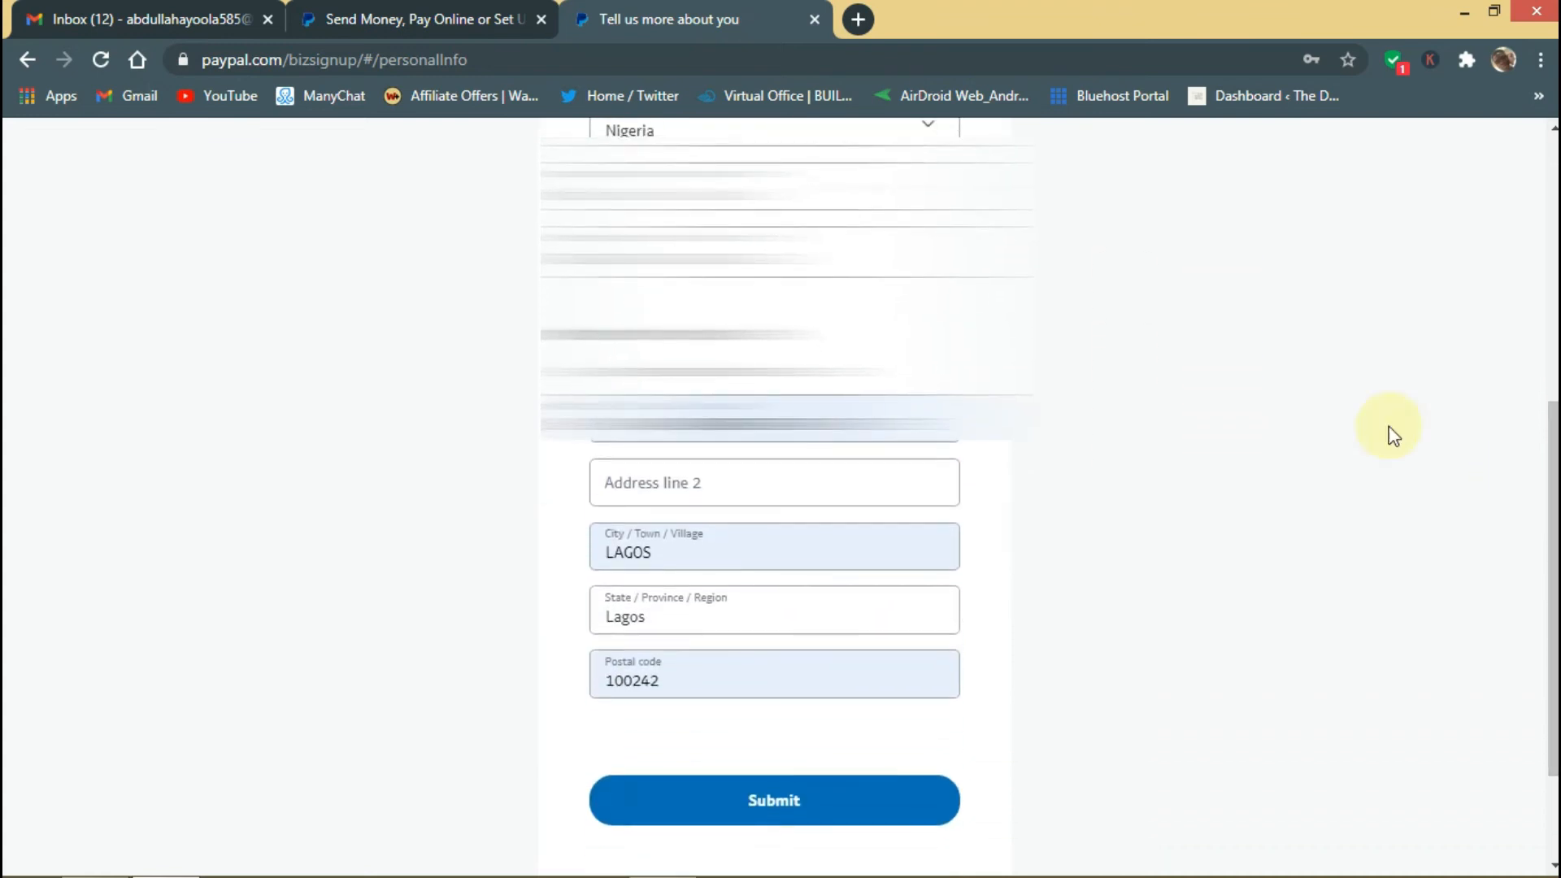
click(599, 371)
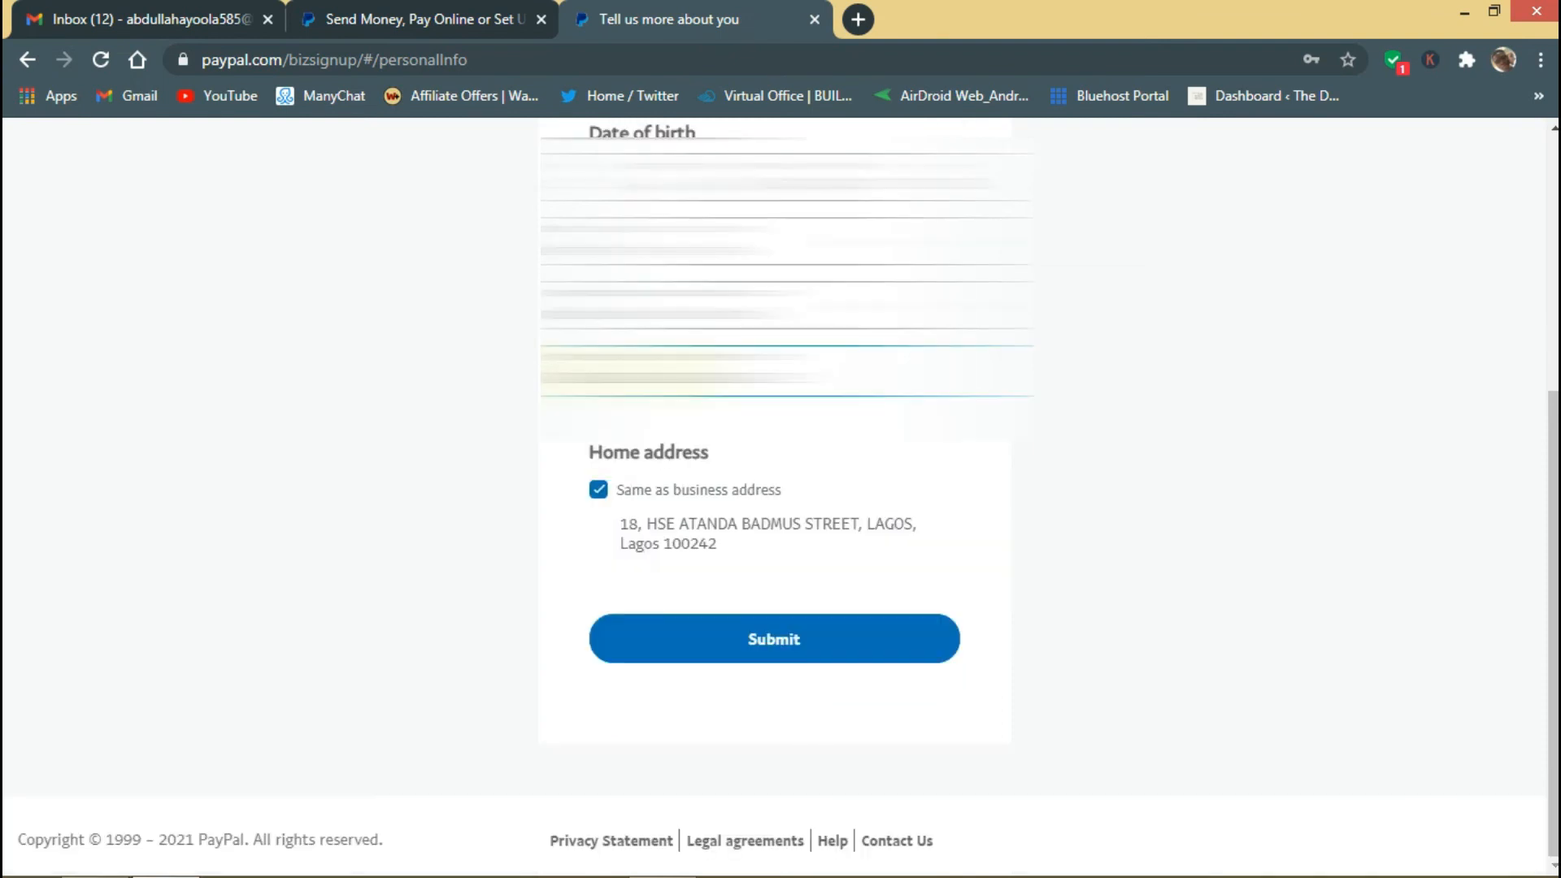
click(746, 639)
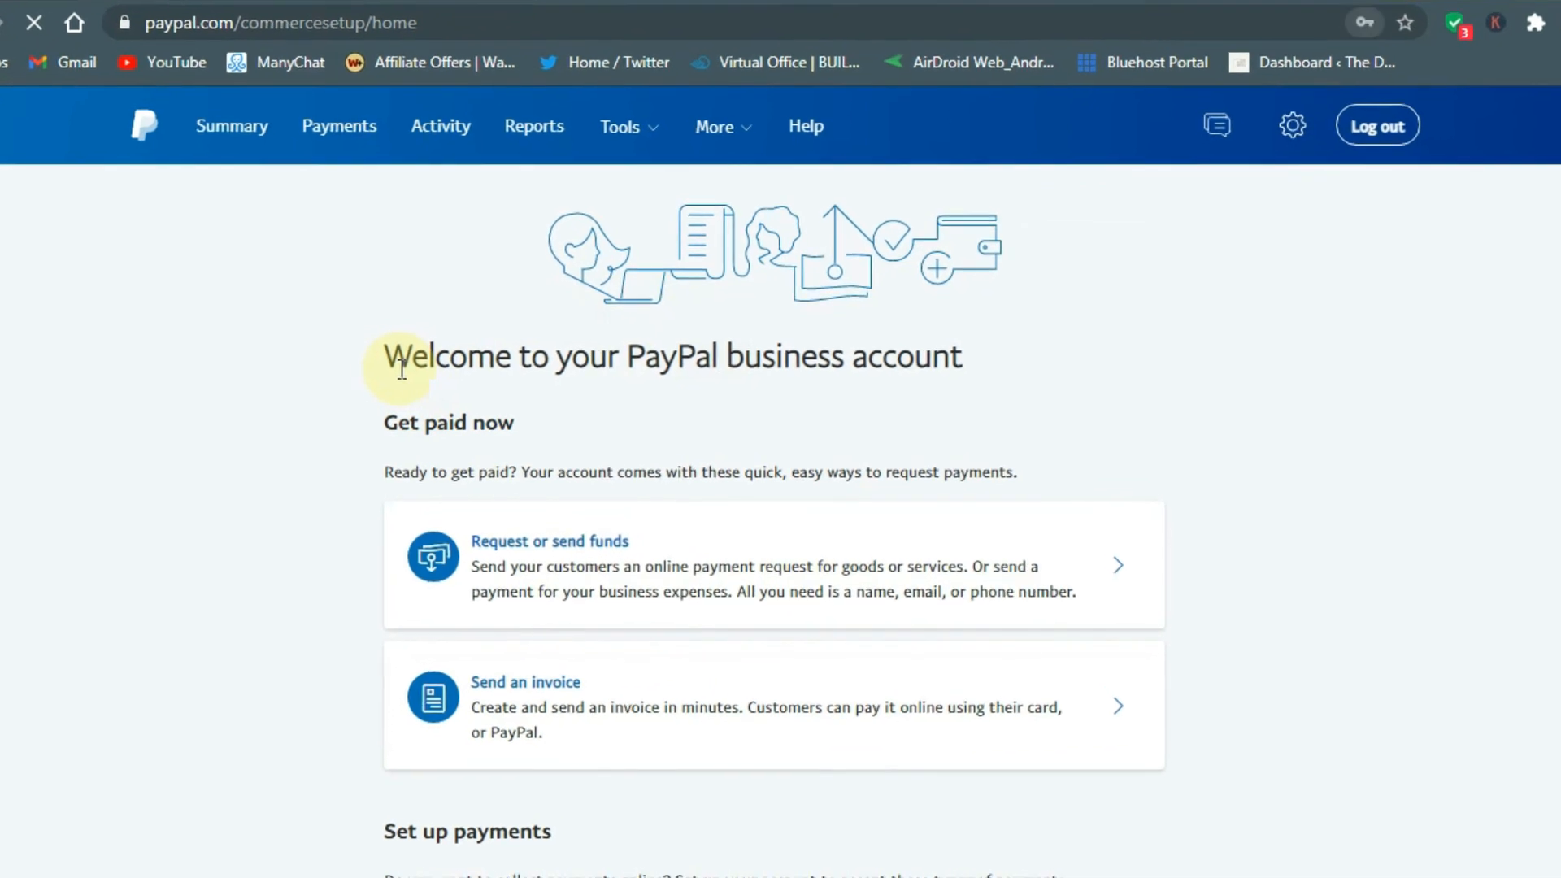
Examine the business account welcome page, highlighting its welcome and "Get paid now" headings and viewing the payment setup section.
click(1195, 429)
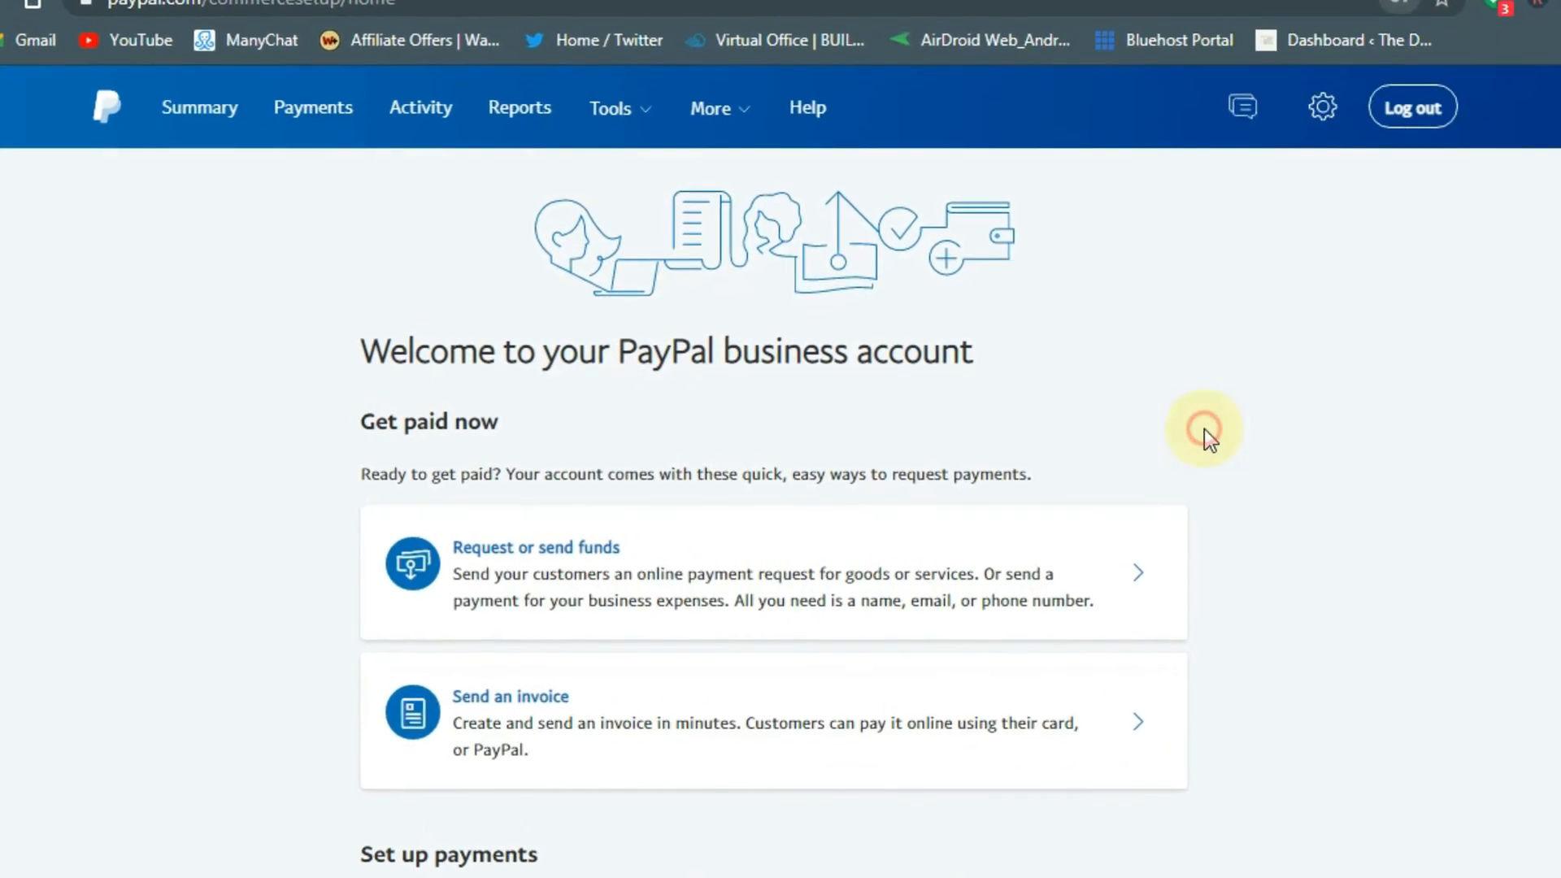
drag(348, 348, 1034, 341)
click(867, 419)
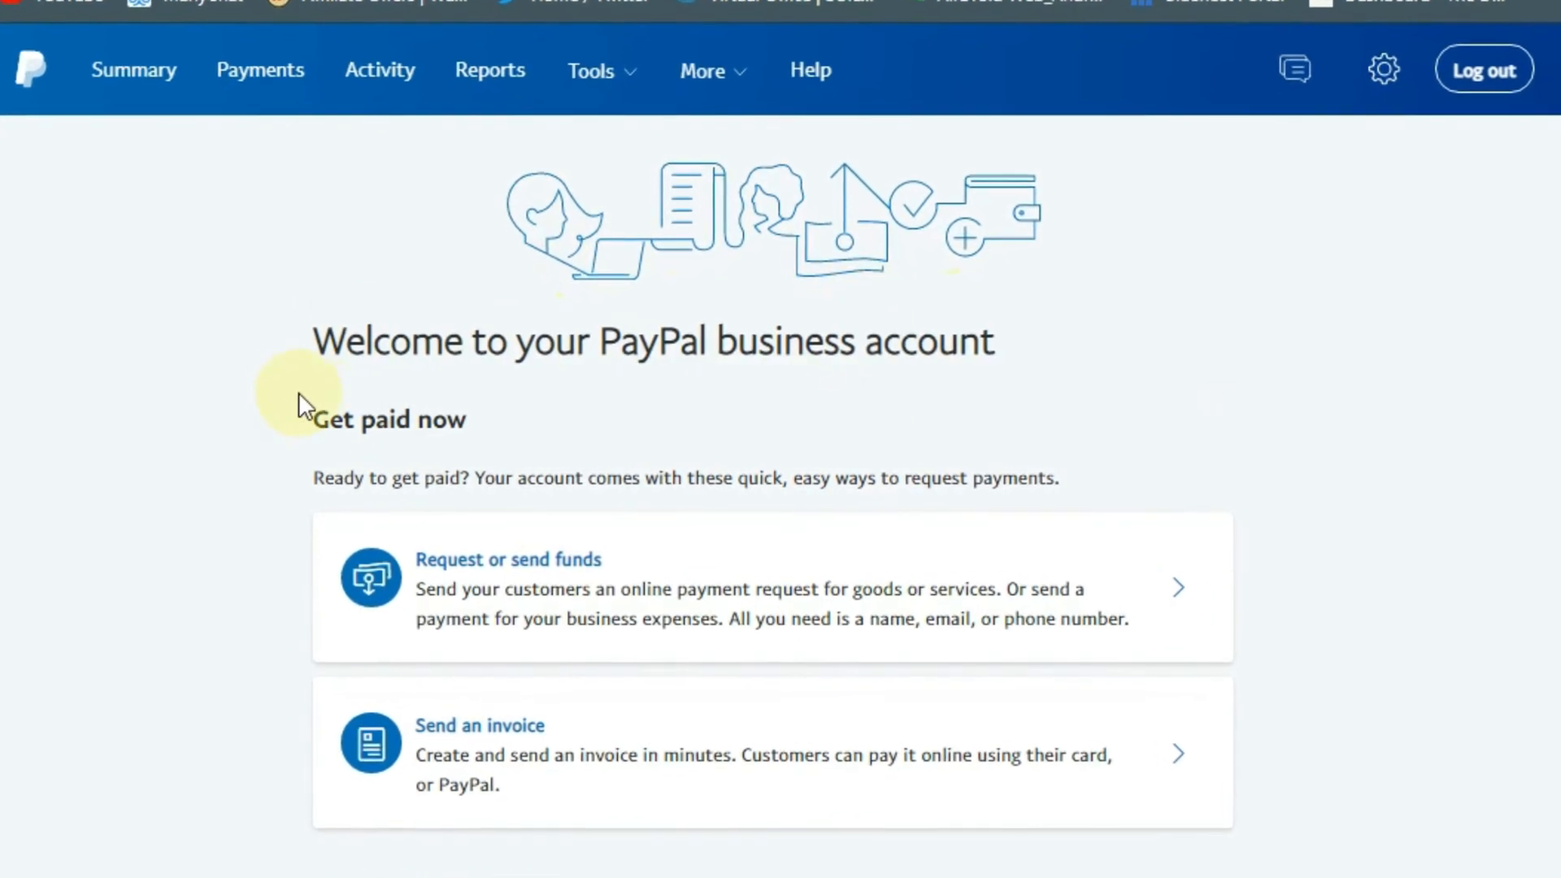
drag(323, 420, 472, 428)
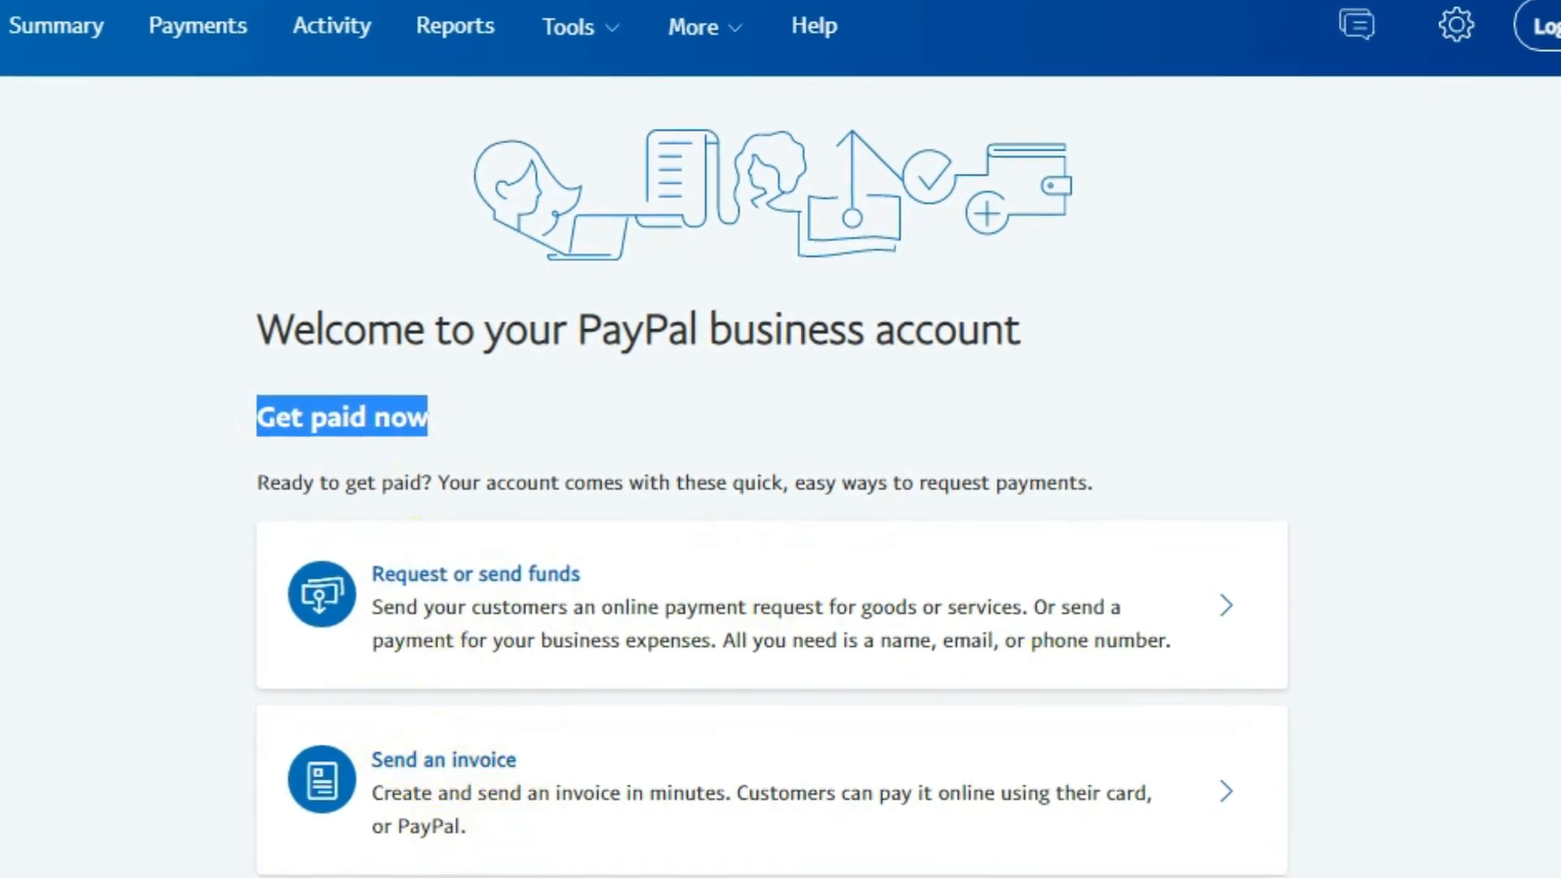
scroll(781, 488, down, 5)
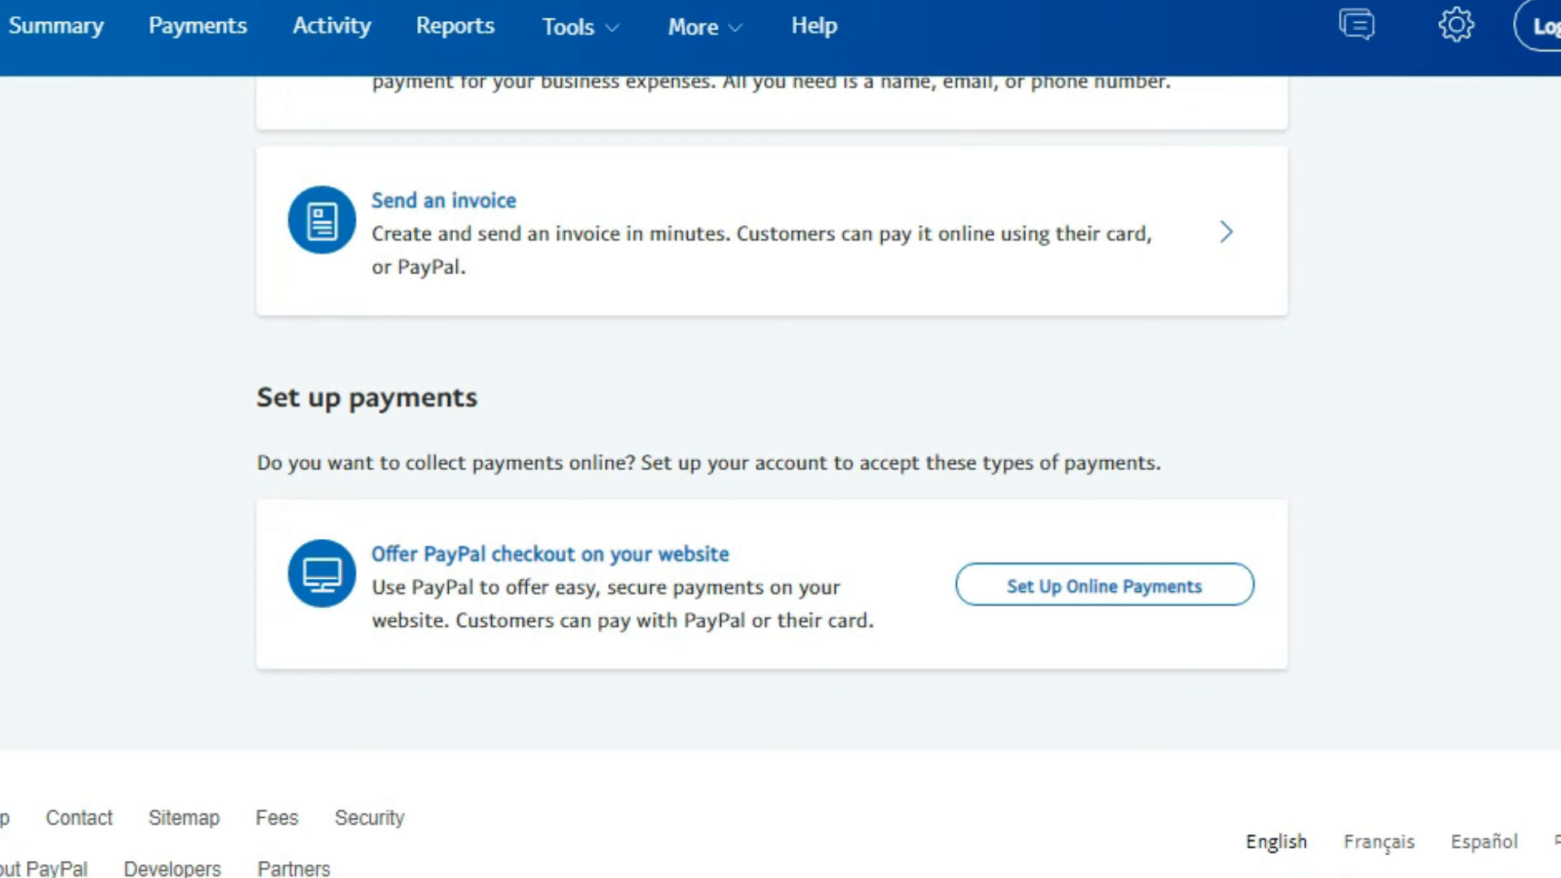
scroll(781, 488, up, 5)
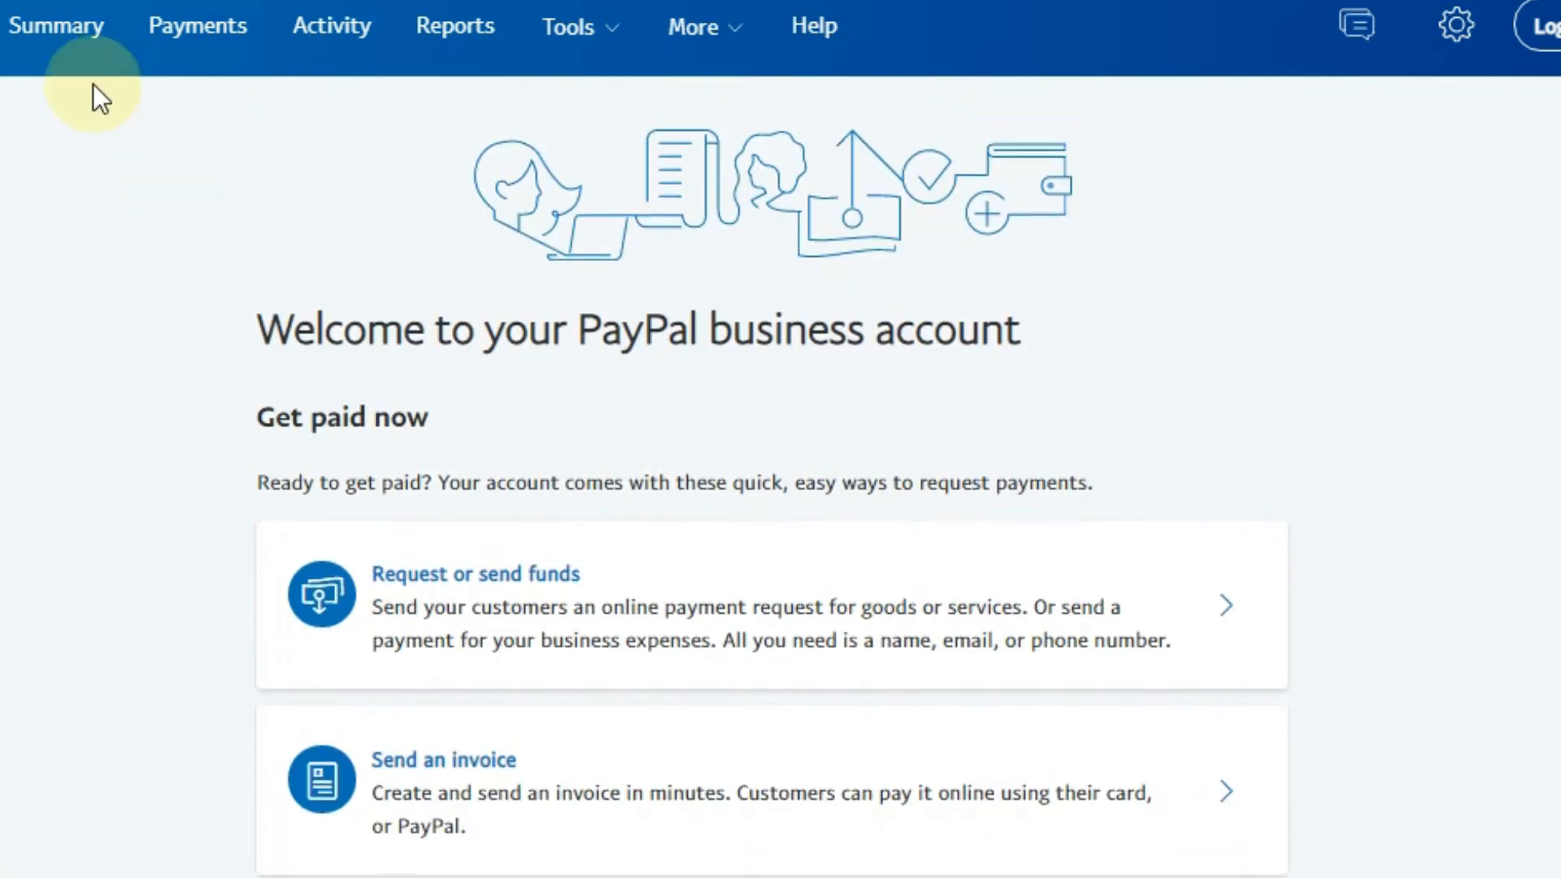
Open the account summary and review the PayPal balance, the quick invoice section and the account confirmation tasks.
click(71, 41)
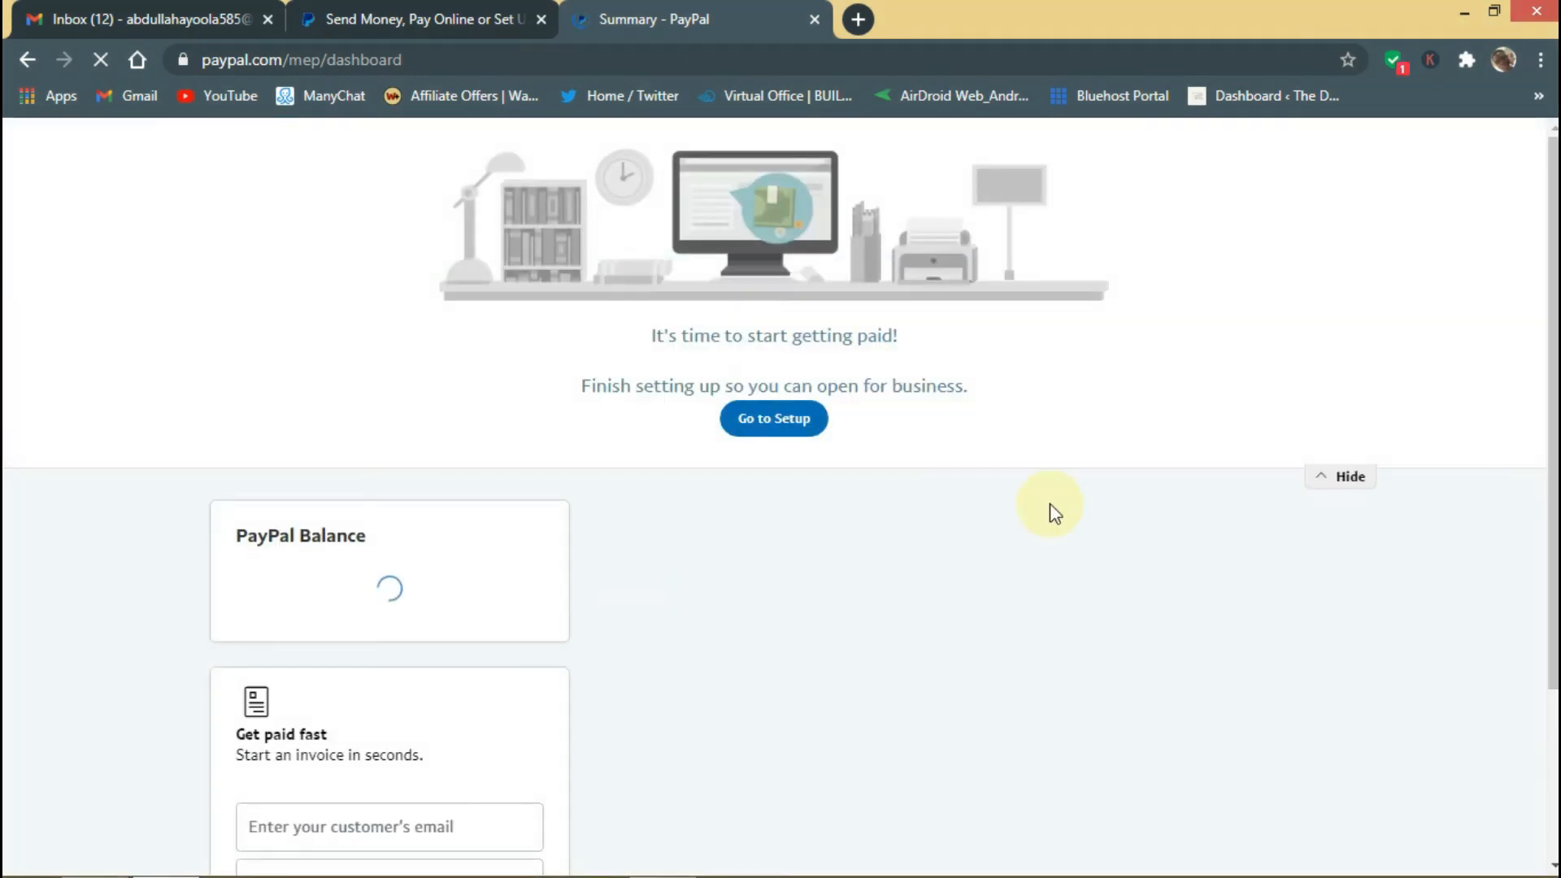
scroll(595, 526, down, 3)
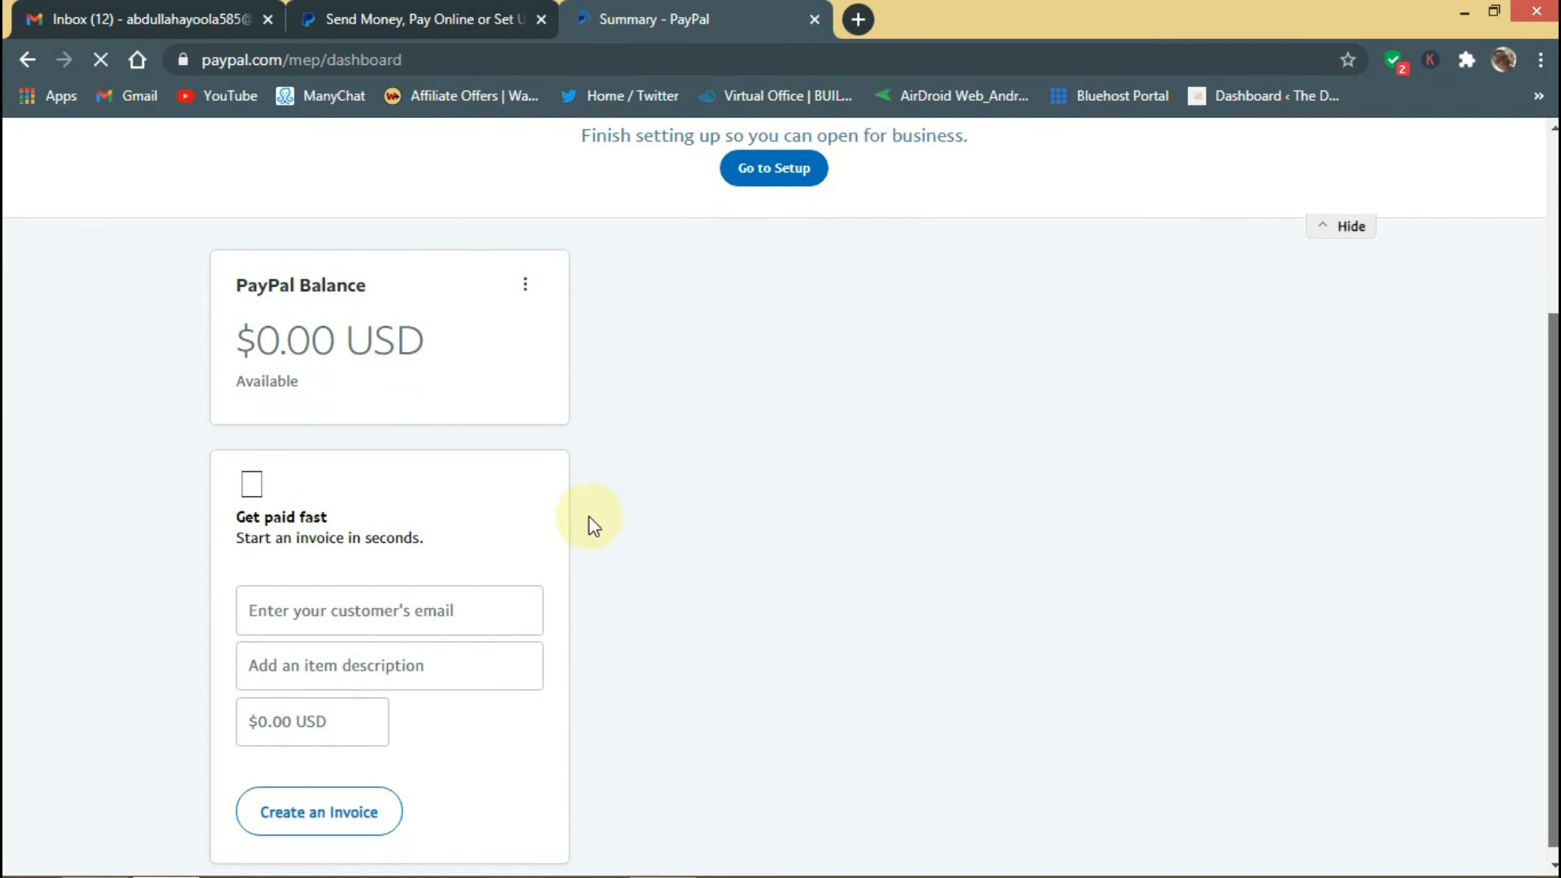
drag(237, 510, 383, 515)
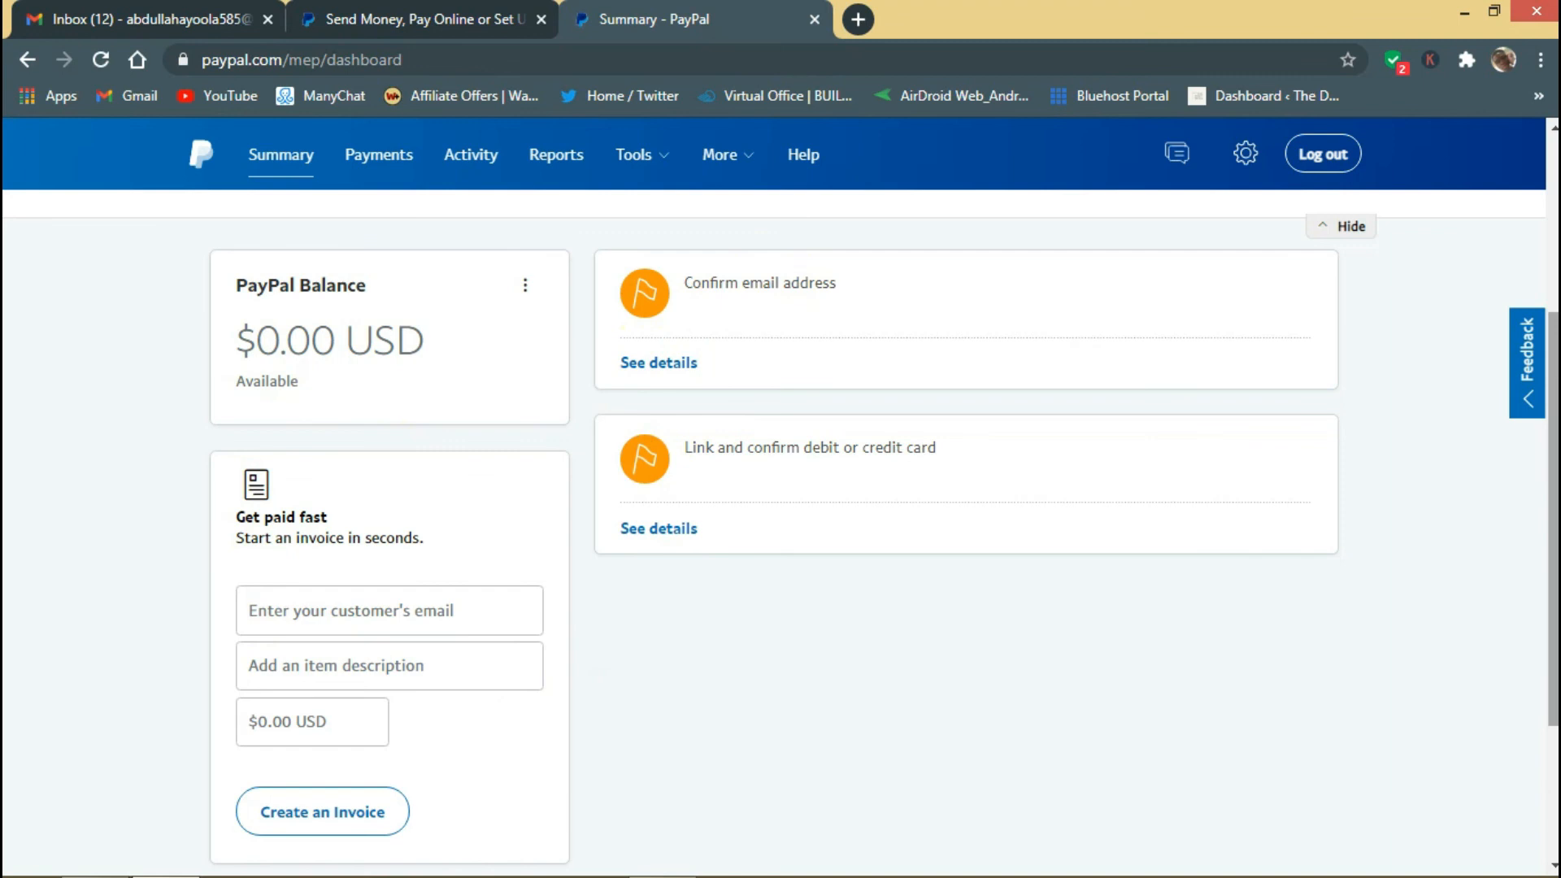
scroll(781, 535, down, 3)
scroll(928, 407, up, 7)
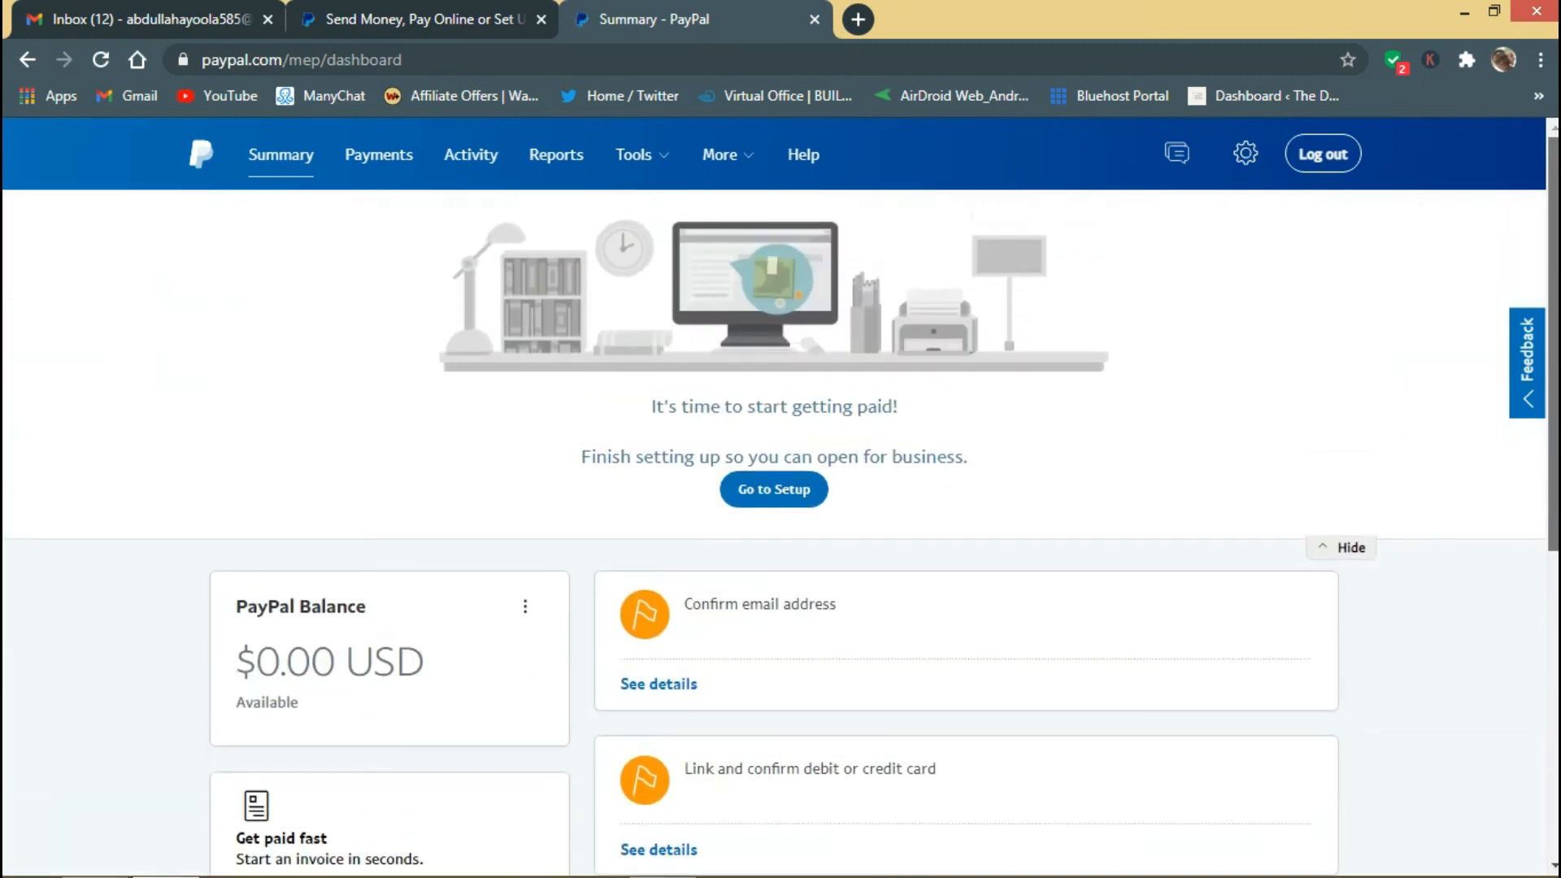